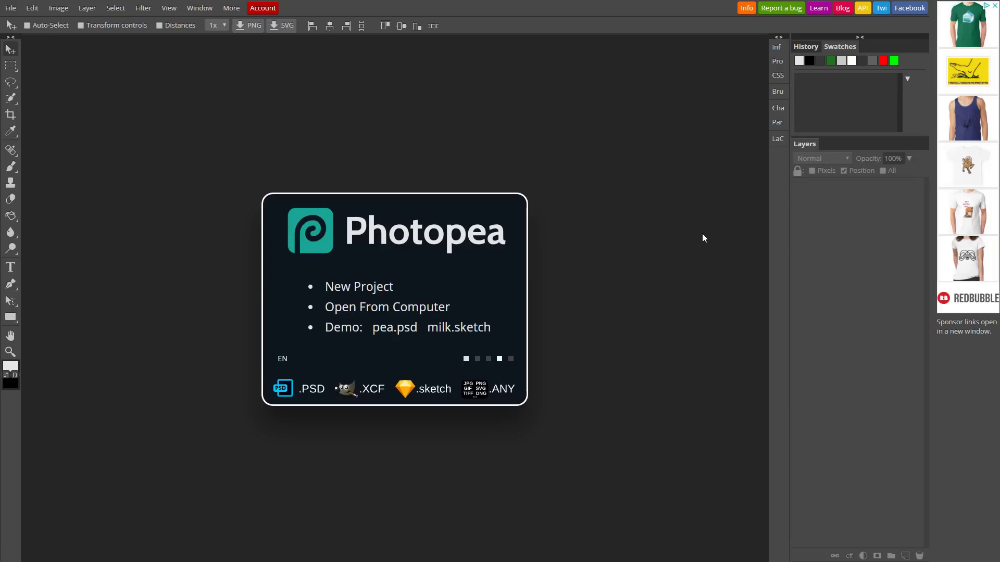
Create a new document named 'project 1' at 1280 × 720 pixels with a white background
{"action": "left_click", "coordinate": [12, 10]}
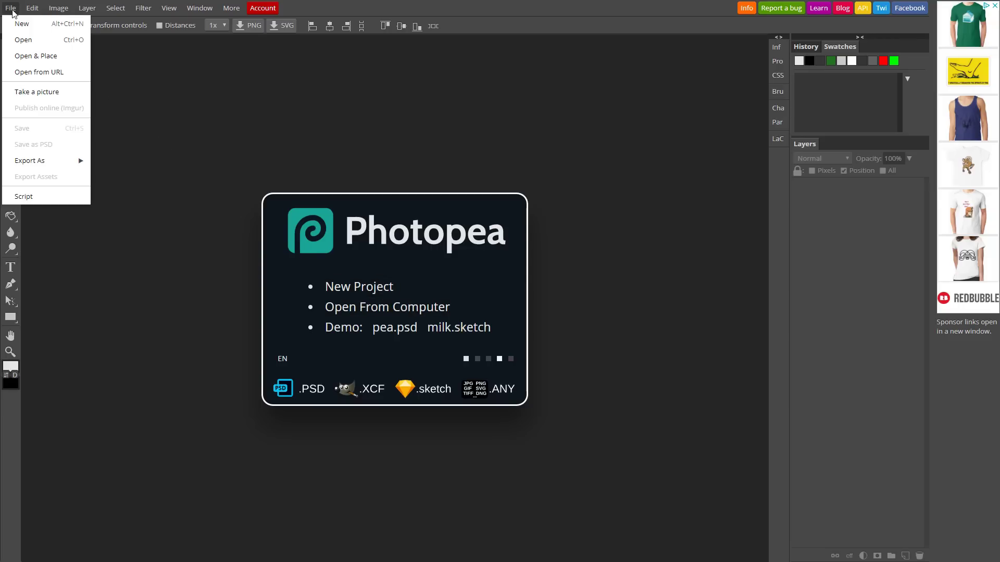
{"action": "left_click", "coordinate": [32, 24]}
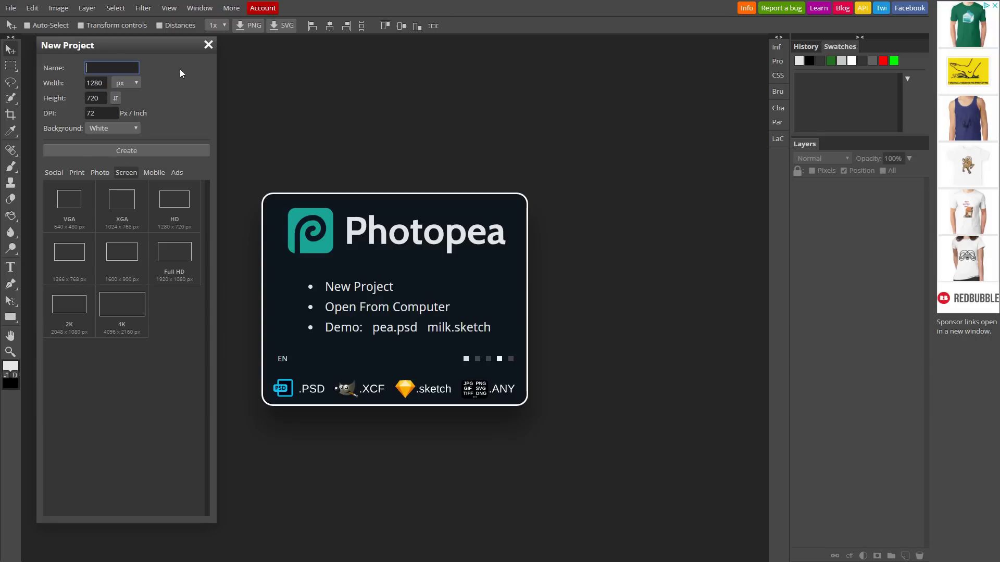
{"action": "type", "text": "project 1"}
{"action": "left_click", "coordinate": [130, 84]}
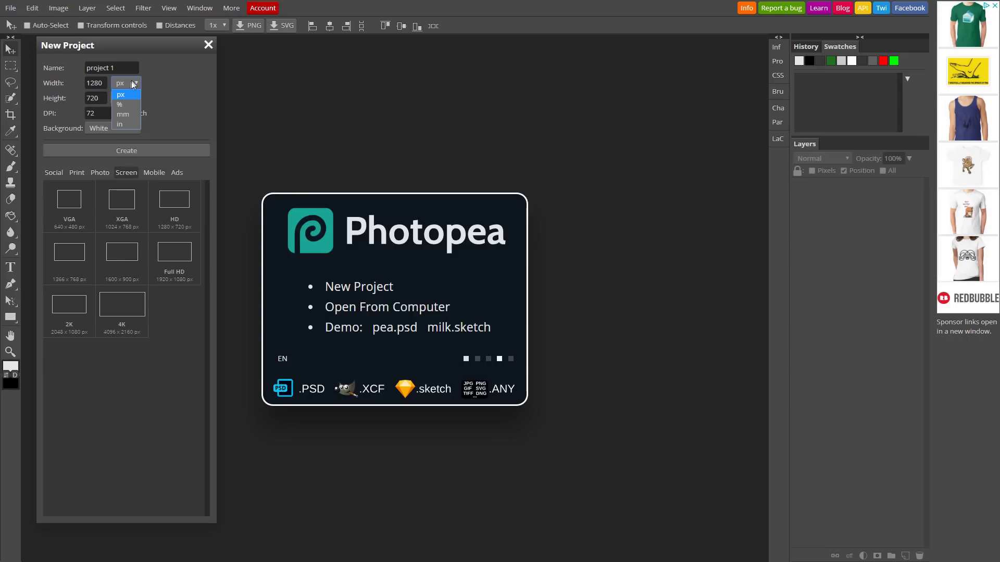
{"action": "left_click", "coordinate": [162, 84]}
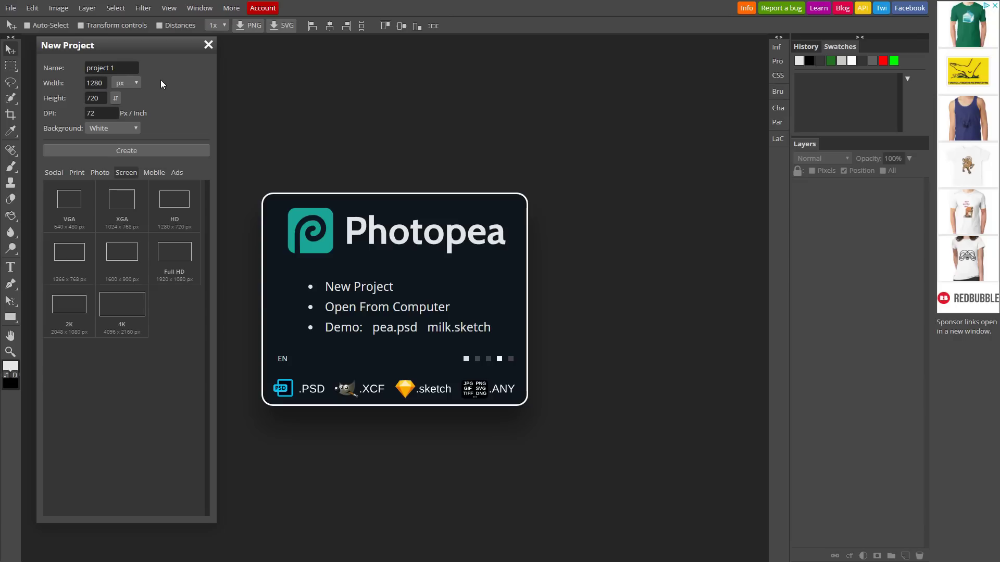
{"action": "left_click", "coordinate": [57, 173]}
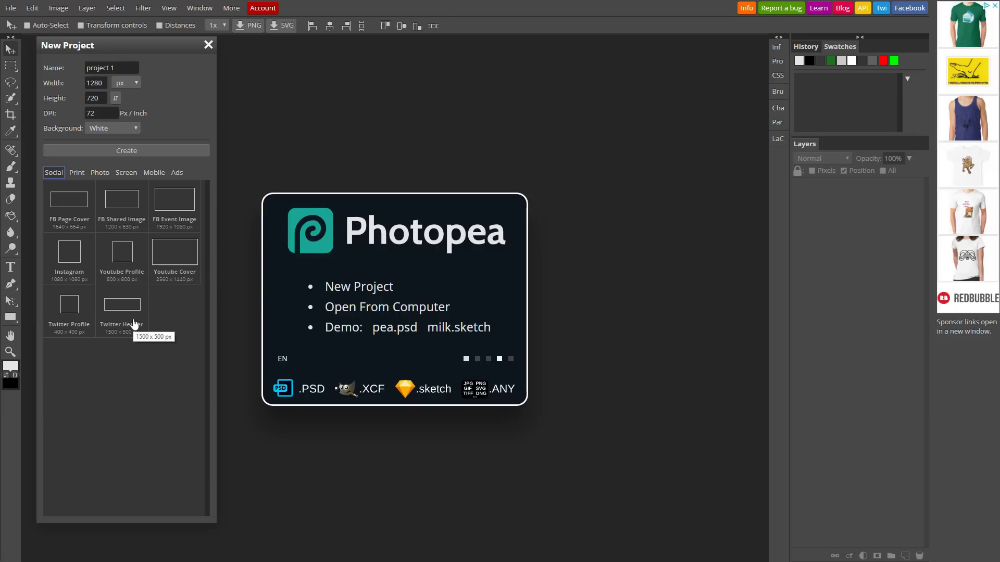
{"action": "left_click", "coordinate": [123, 173]}
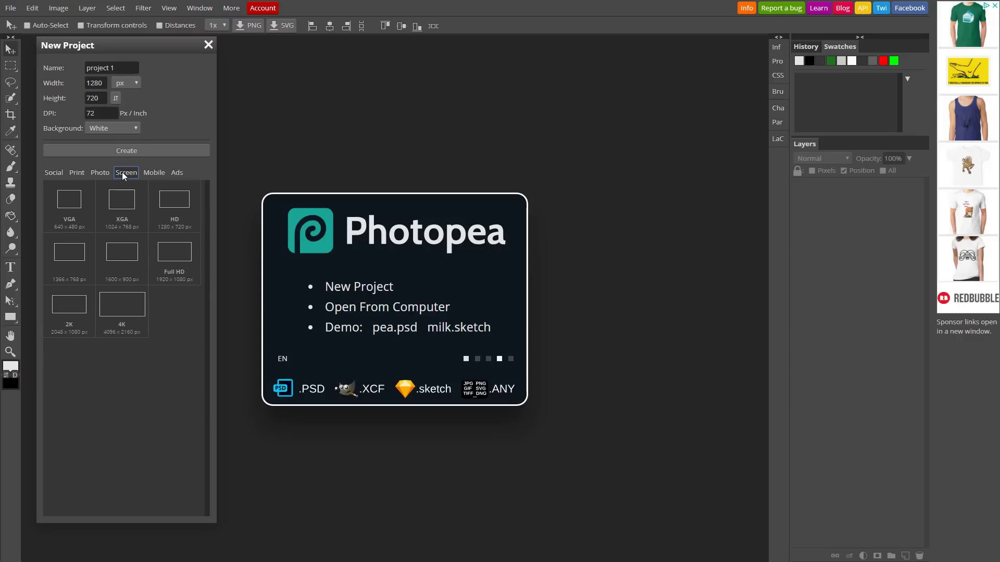
{"action": "left_click", "coordinate": [135, 130]}
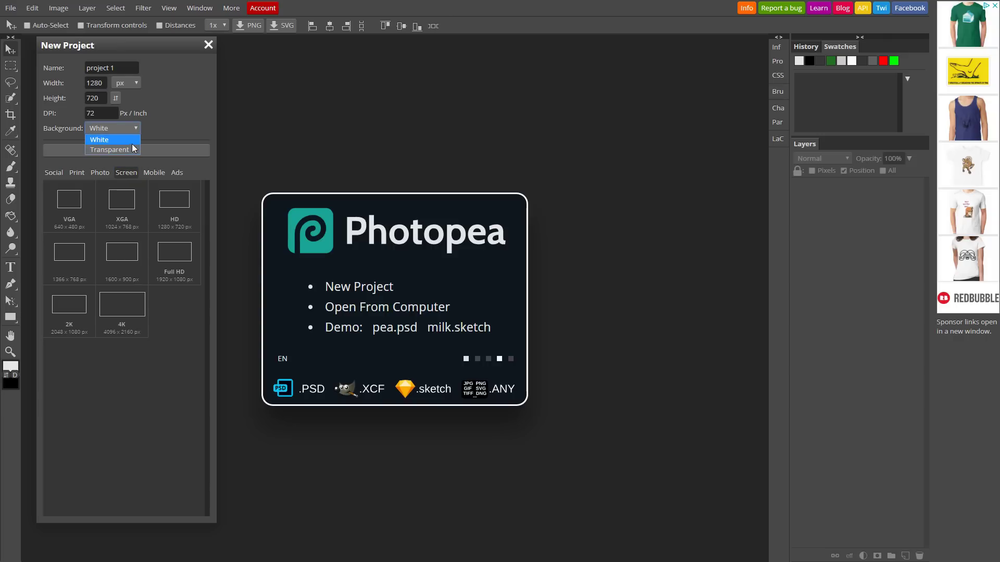
{"action": "left_click", "coordinate": [131, 142]}
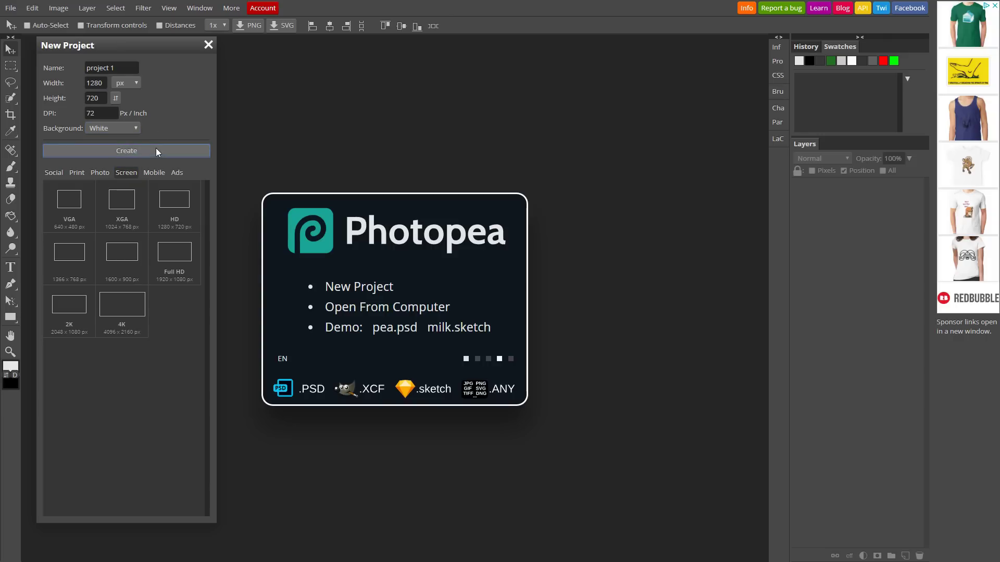
{"action": "left_click", "coordinate": [155, 150]}
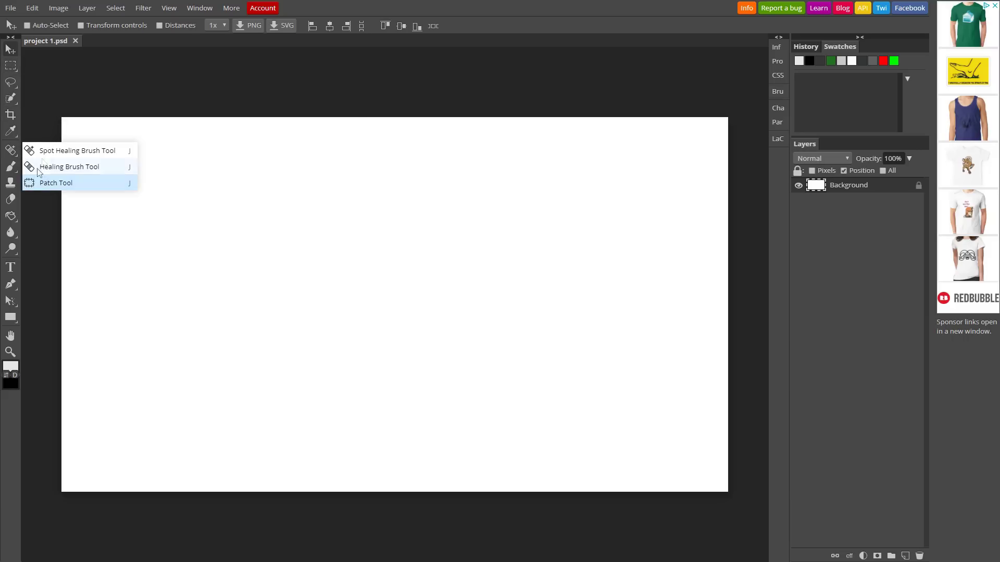
{"action": "mouse_move", "coordinate": [16, 105]}
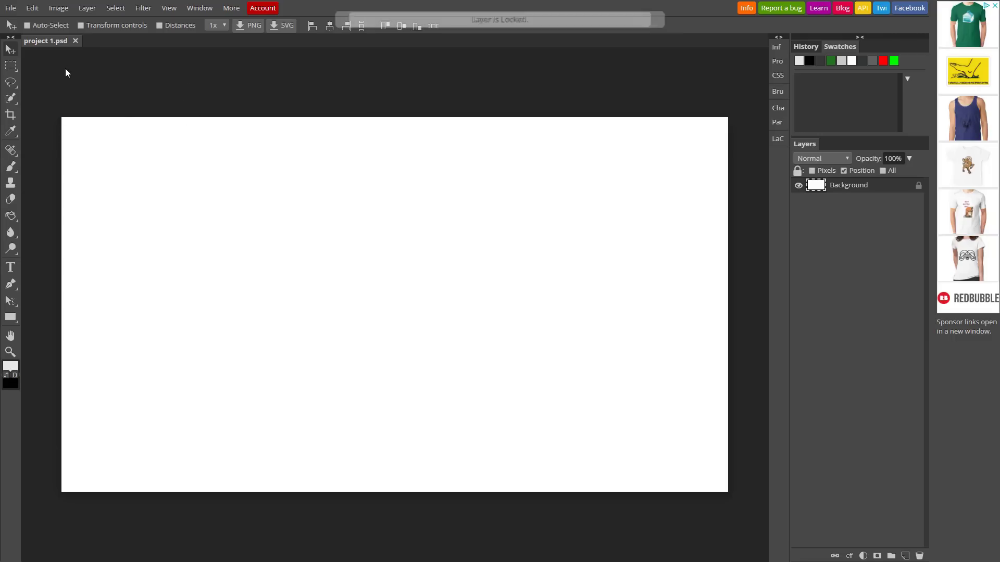
{"action": "mouse_move", "coordinate": [13, 68]}
{"action": "left_click", "coordinate": [60, 66]}
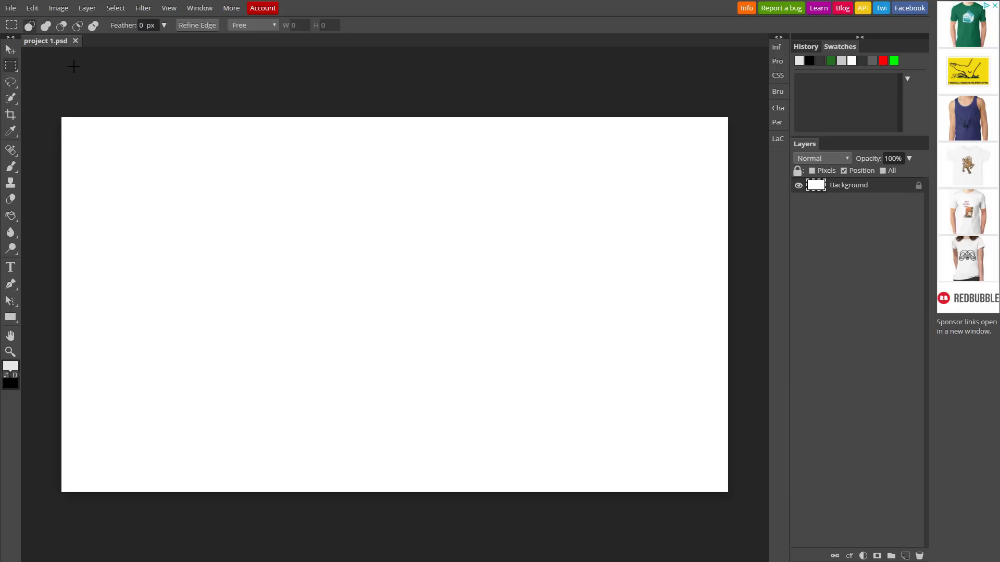
{"action": "mouse_move", "coordinate": [13, 68]}
{"action": "left_click", "coordinate": [59, 9]}
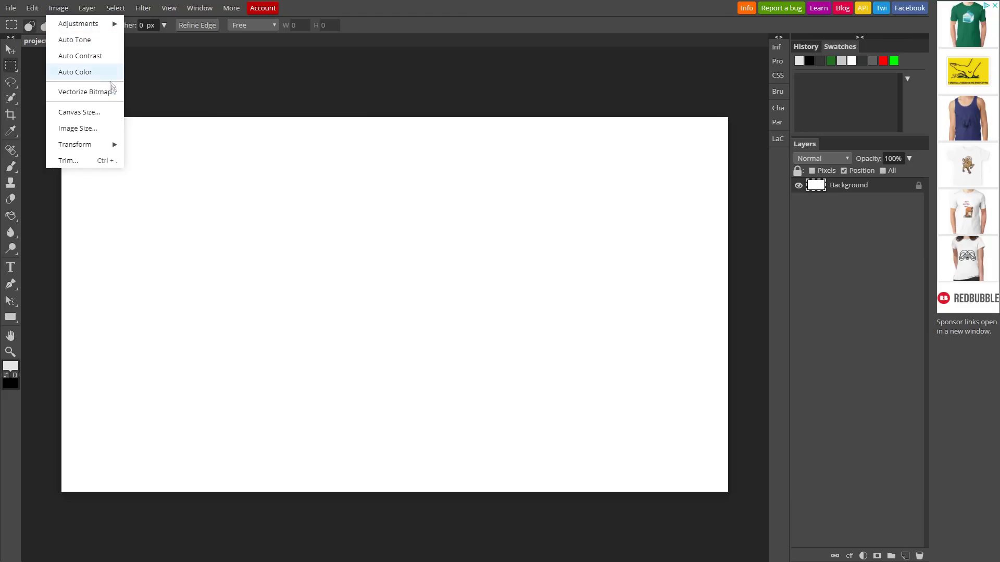
{"action": "mouse_move", "coordinate": [101, 151]}
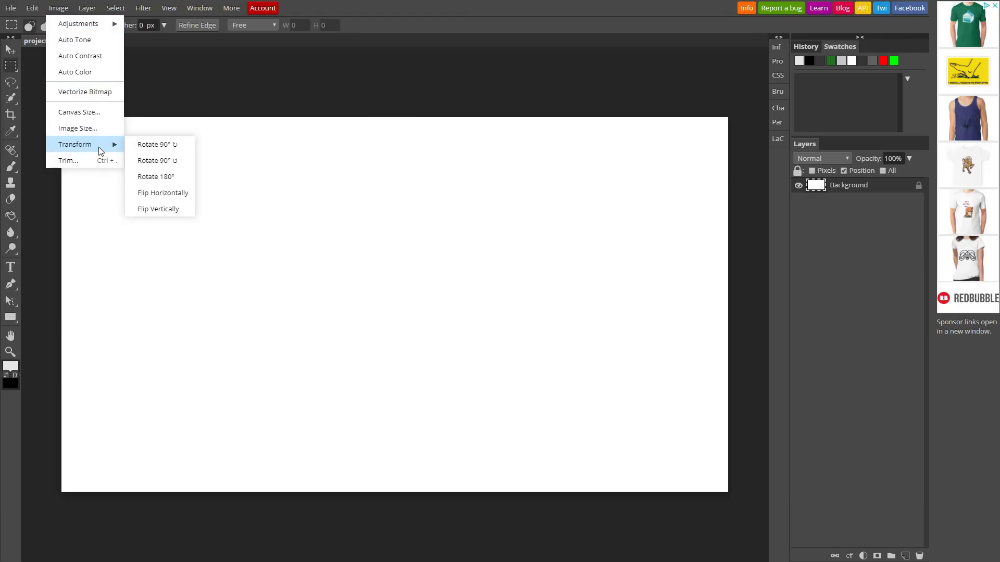
{"action": "left_click", "coordinate": [177, 94]}
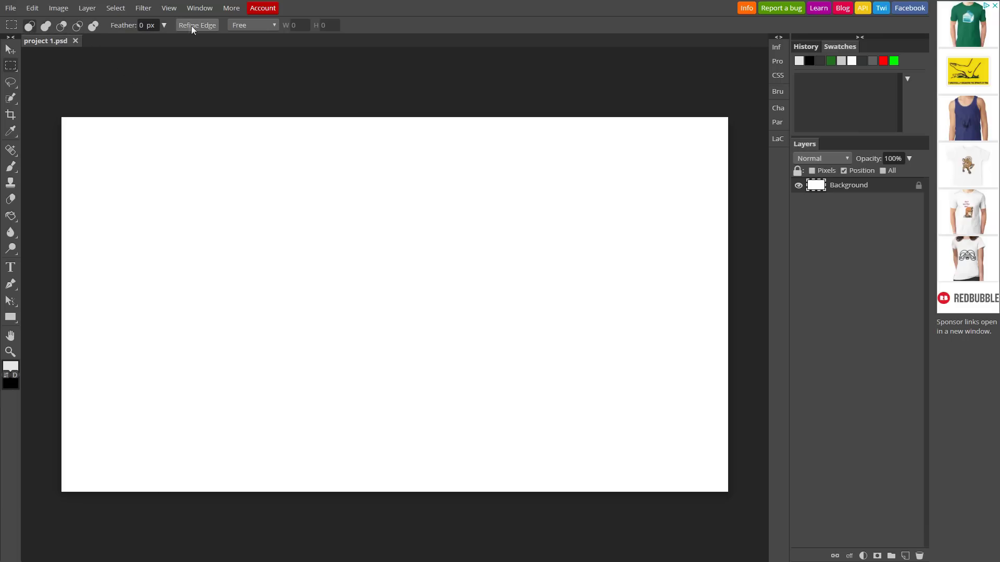
{"action": "left_click", "coordinate": [11, 50]}
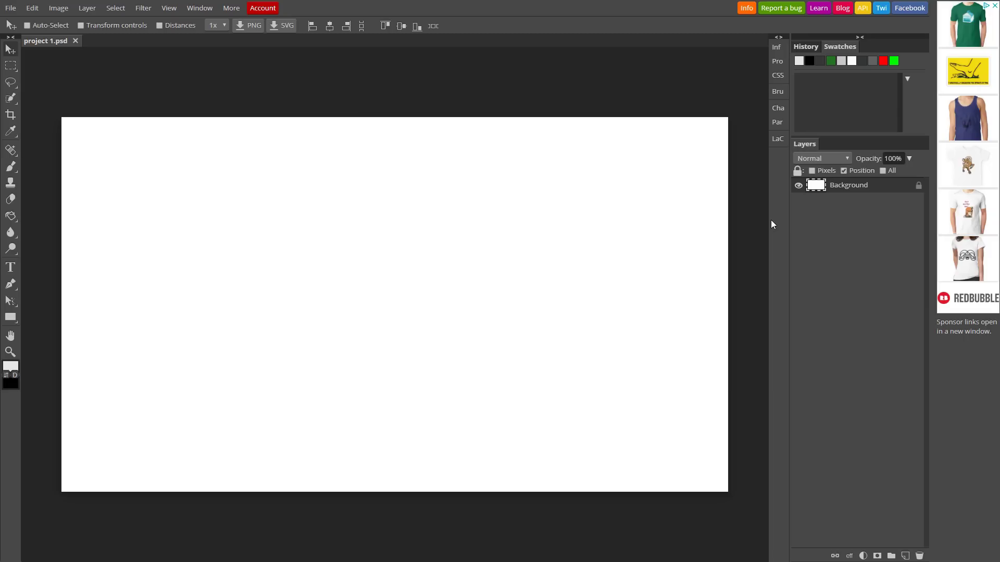
{"action": "left_click", "coordinate": [778, 37]}
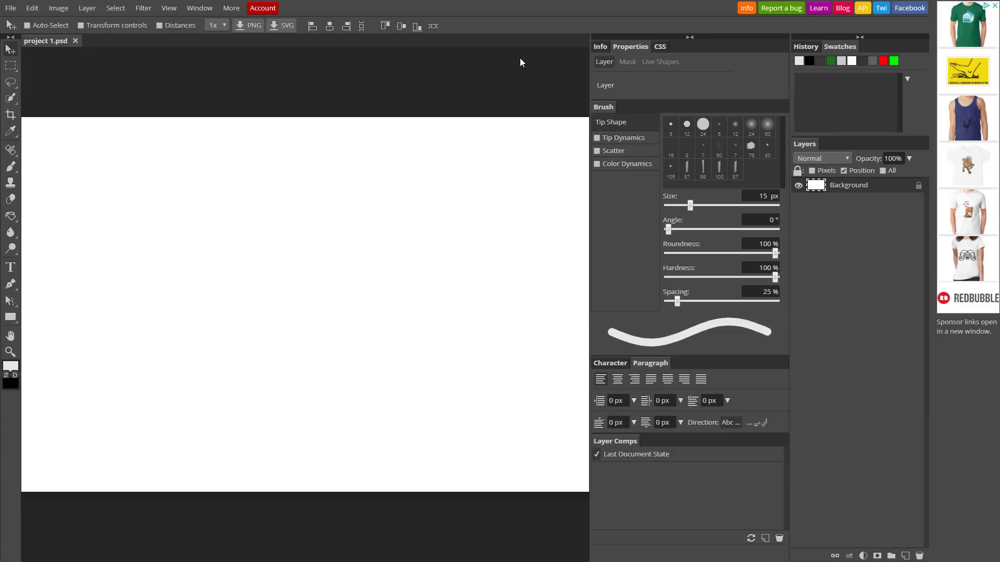
{"action": "left_click", "coordinate": [741, 39]}
{"action": "left_click", "coordinate": [860, 38]}
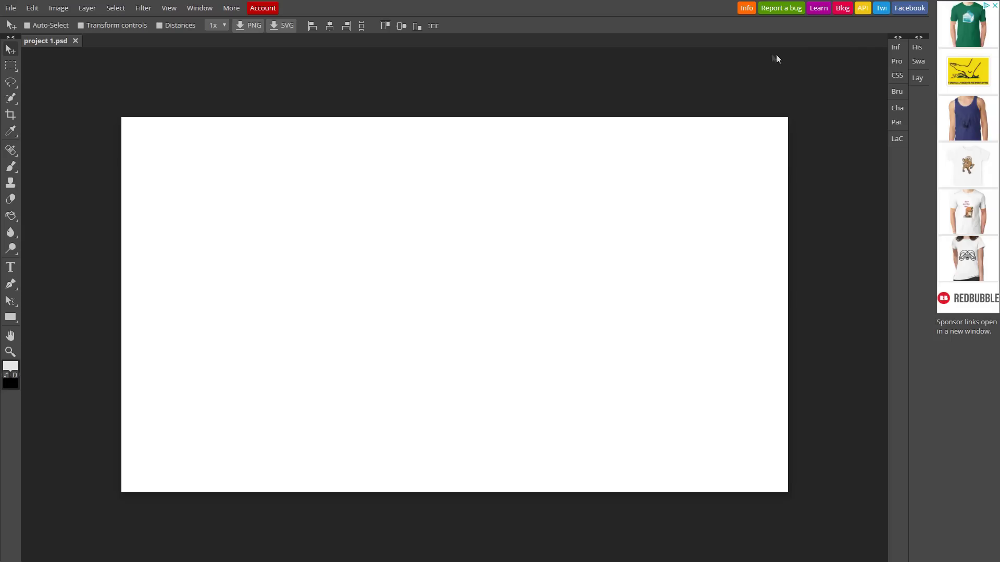
{"action": "left_click", "coordinate": [916, 46]}
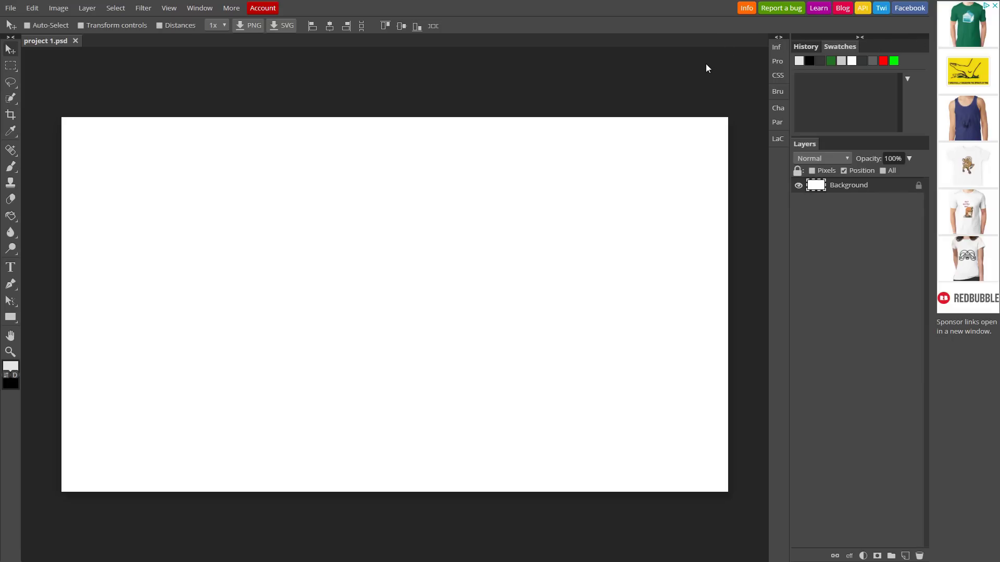
{"action": "left_click", "coordinate": [10, 8]}
Place Image 1 and scale it down to about 27.7% in the canvas's top-left corner
{"action": "left_click", "coordinate": [52, 56]}
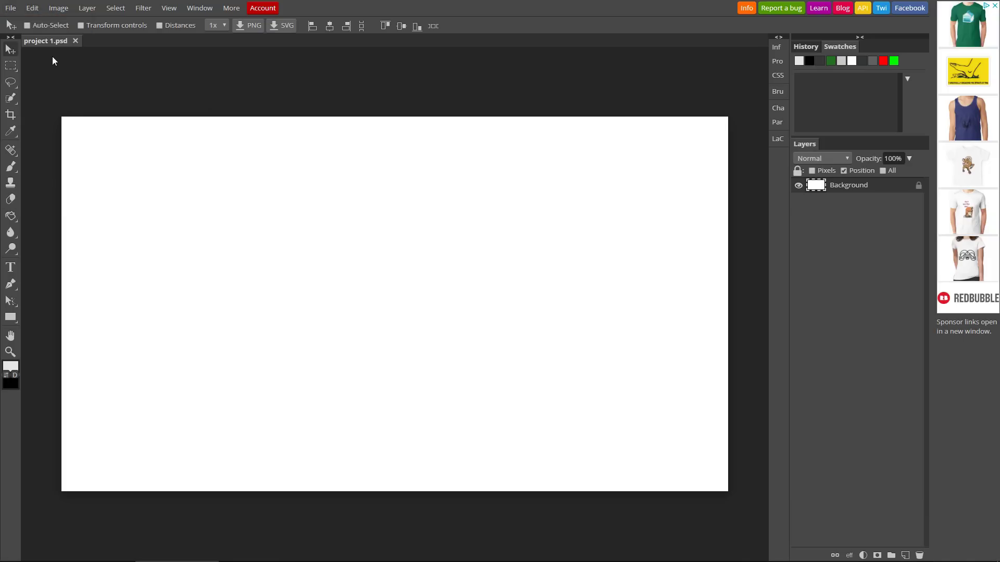
{"action": "left_click", "coordinate": [121, 73]}
{"action": "left_click", "coordinate": [411, 264]}
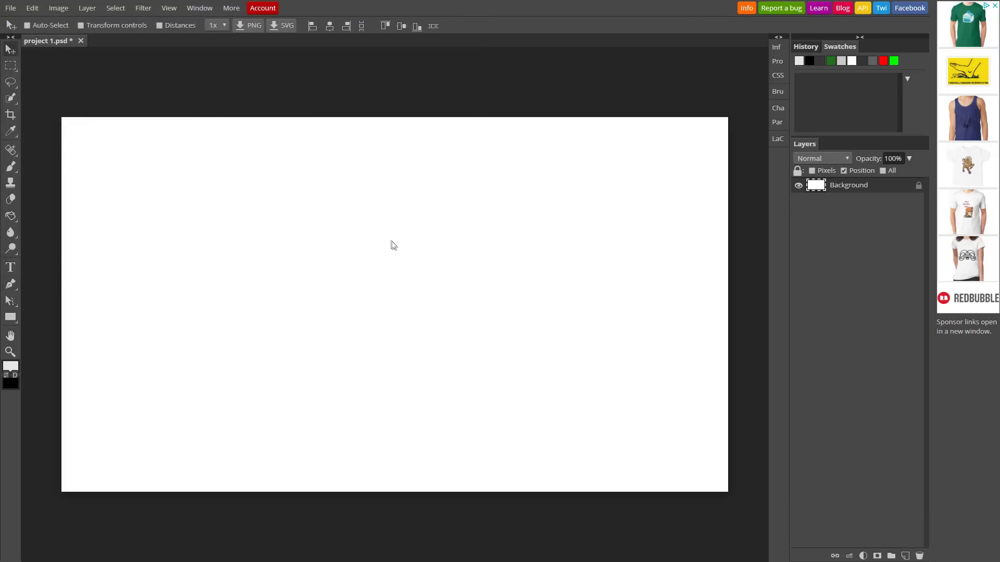
{"action": "left_click_drag", "start_coordinate": [761, 510], "coordinate": [255, 206]}
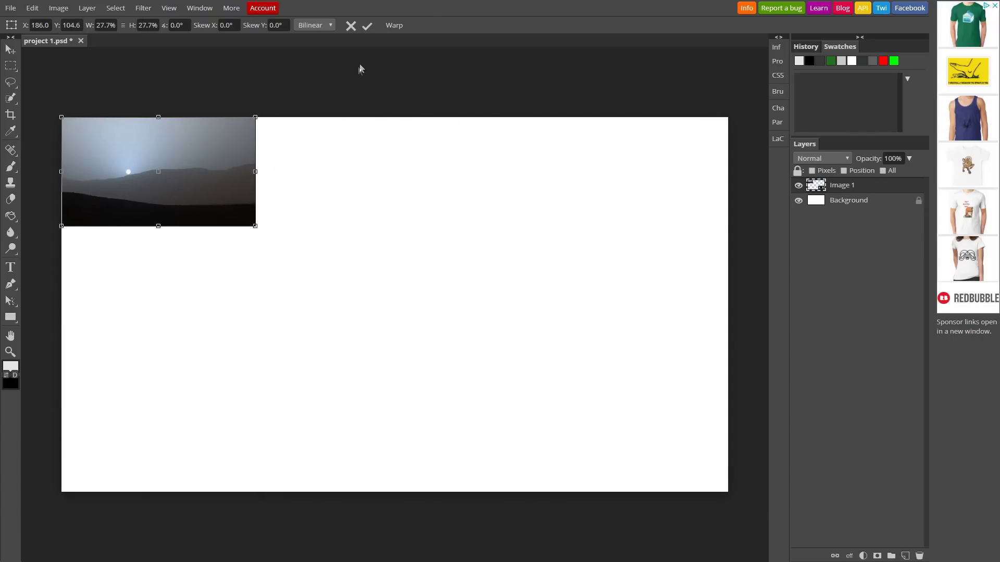
{"action": "left_click", "coordinate": [367, 26]}
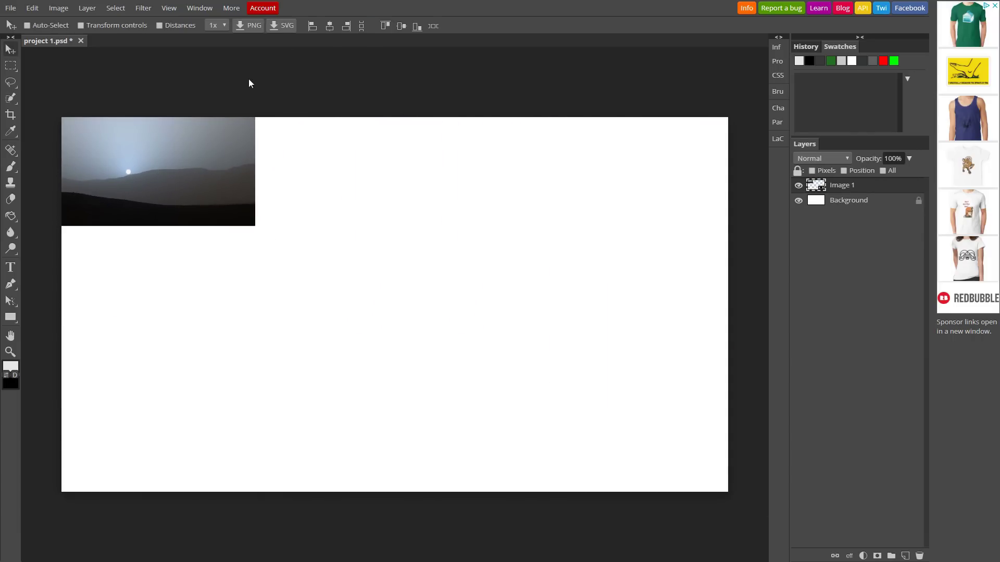
Open the load-from-URL dialog, close it without loading anything, and exit full screen
{"action": "left_click", "coordinate": [10, 8]}
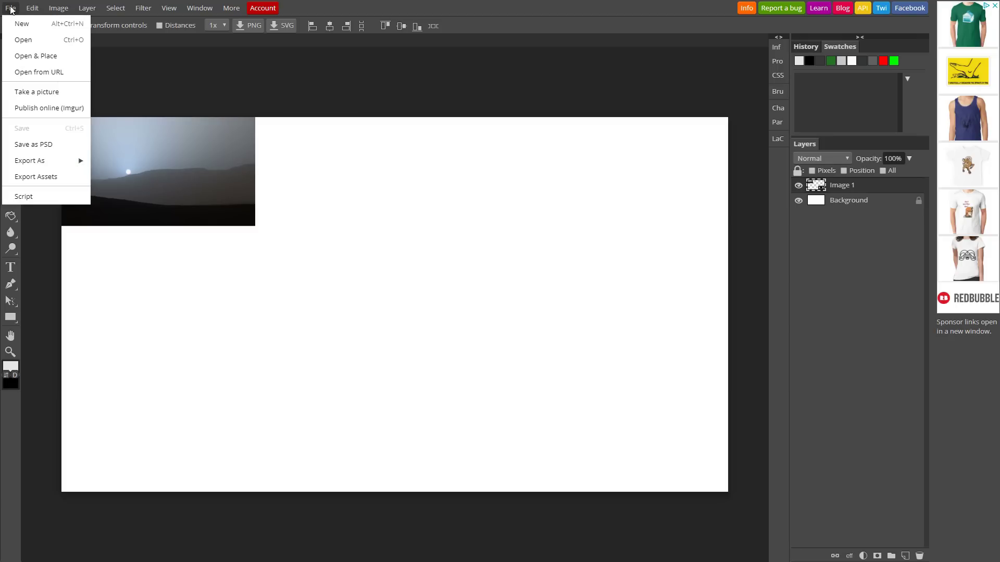
{"action": "left_click", "coordinate": [47, 72]}
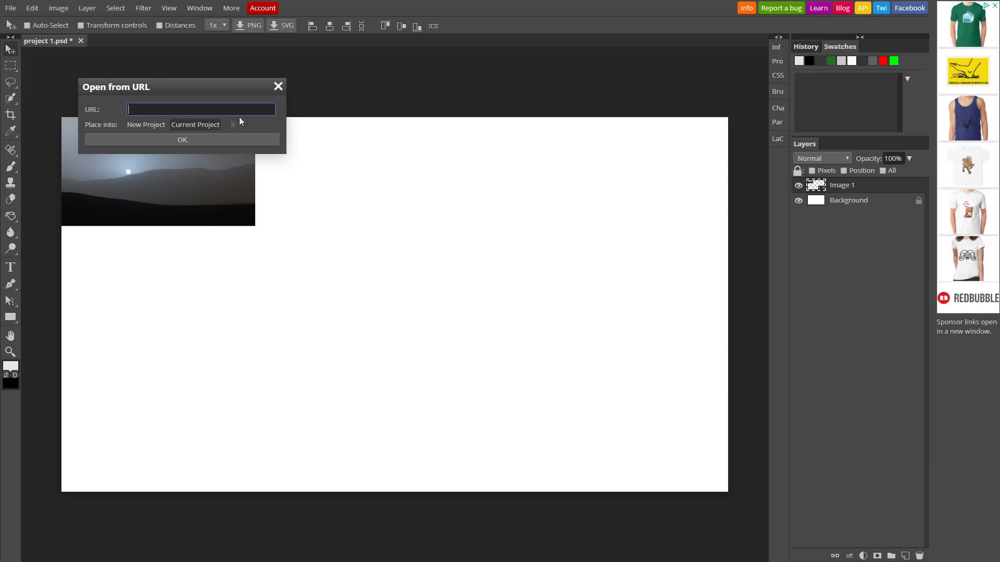
{"action": "left_click", "coordinate": [178, 125]}
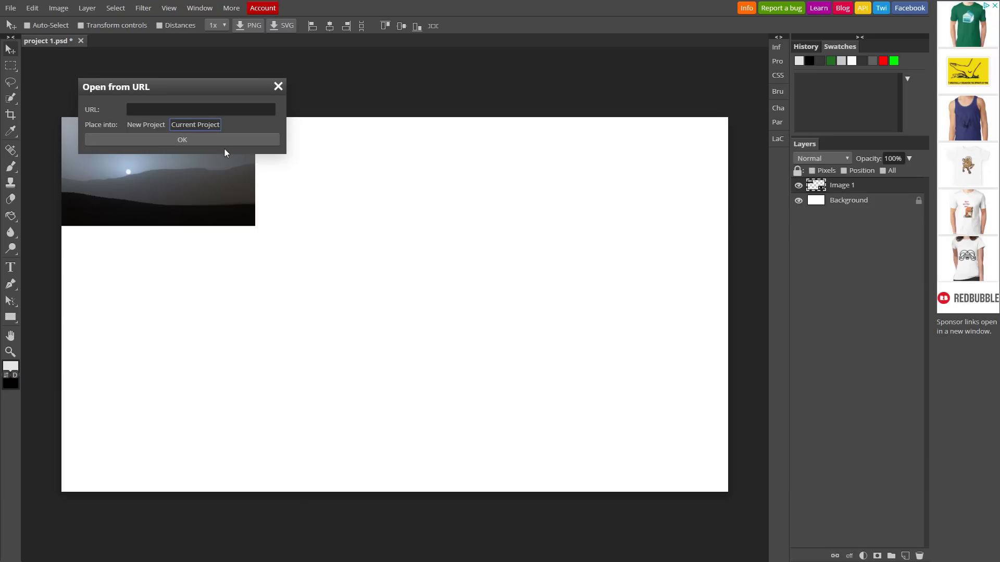
{"action": "left_click", "coordinate": [278, 87]}
{"action": "key", "text": "F11"}
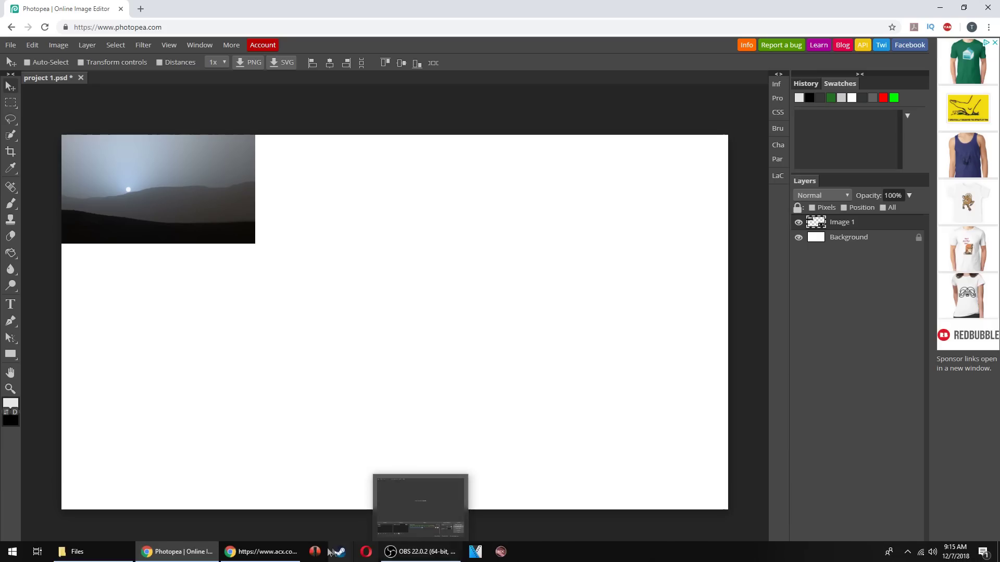
Drag Image 2 from the sample images folder onto the canvas, then return to full screen
{"action": "left_click", "coordinate": [115, 553]}
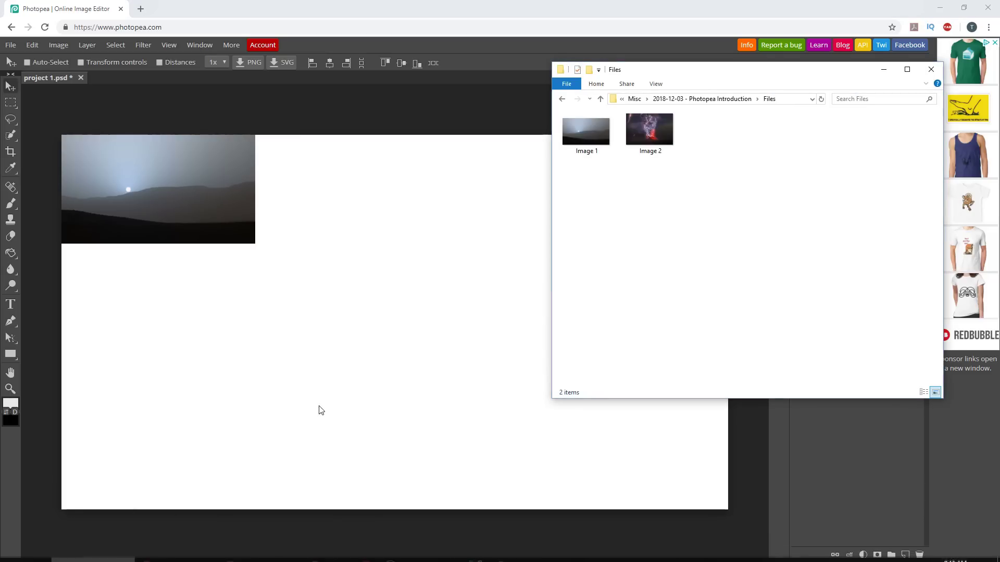
{"action": "left_click_drag", "start_coordinate": [643, 144], "coordinate": [387, 266]}
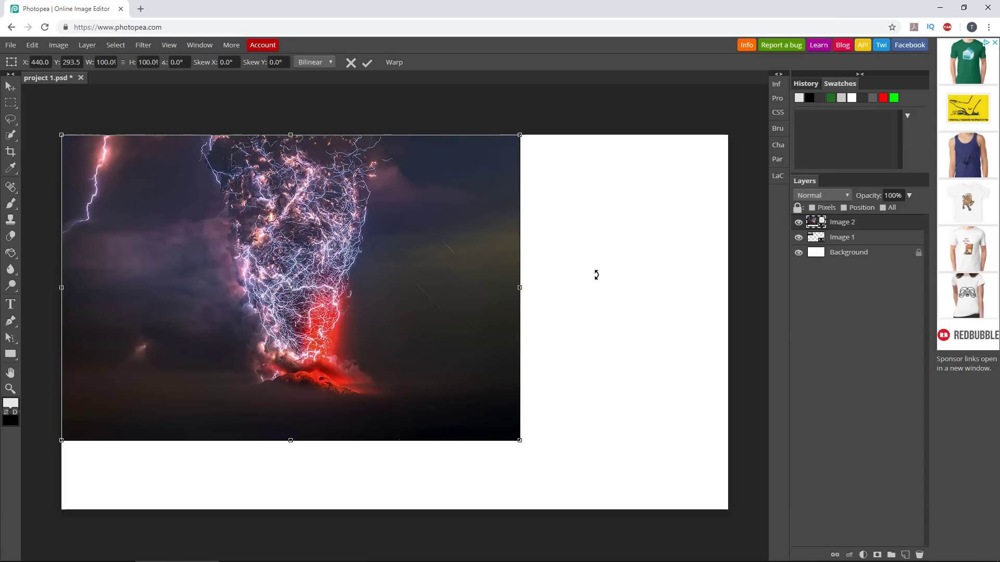
{"action": "key", "text": "F11"}
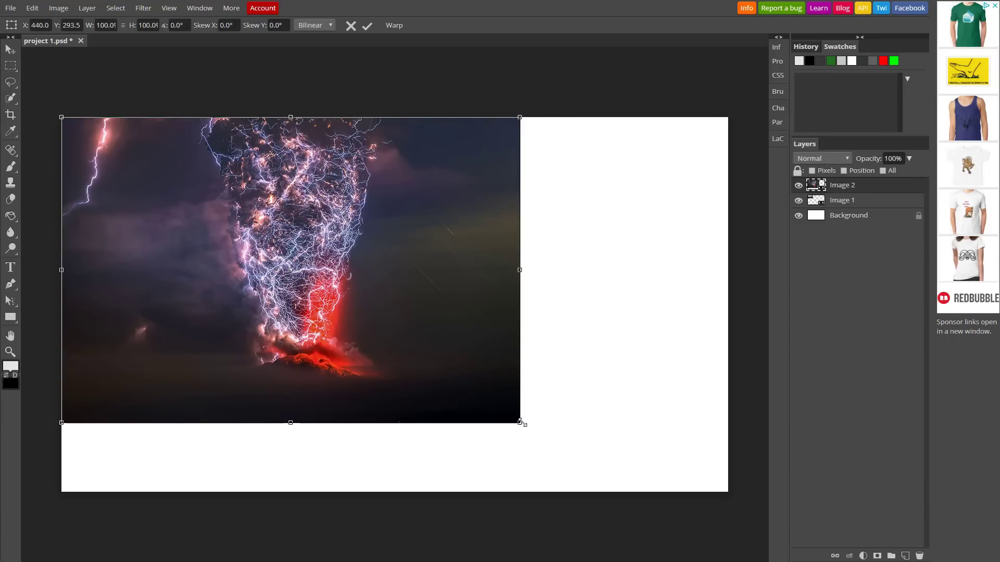
Scale the lightning storm photo to about 55.8% and commit the transform
{"action": "left_click_drag", "start_coordinate": [520, 422], "coordinate": [429, 332]}
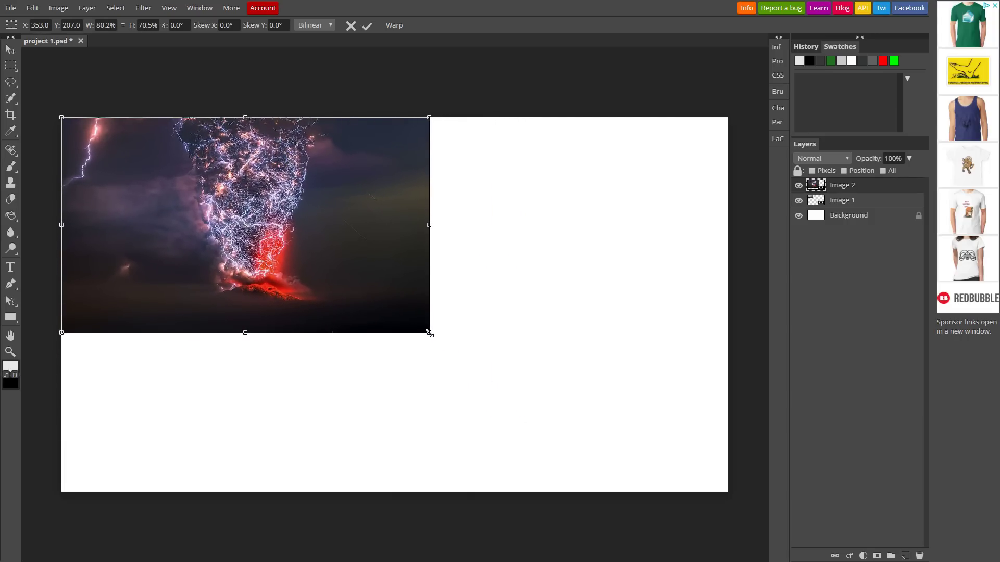
{"action": "left_click_drag", "start_coordinate": [429, 333], "coordinate": [505, 167]}
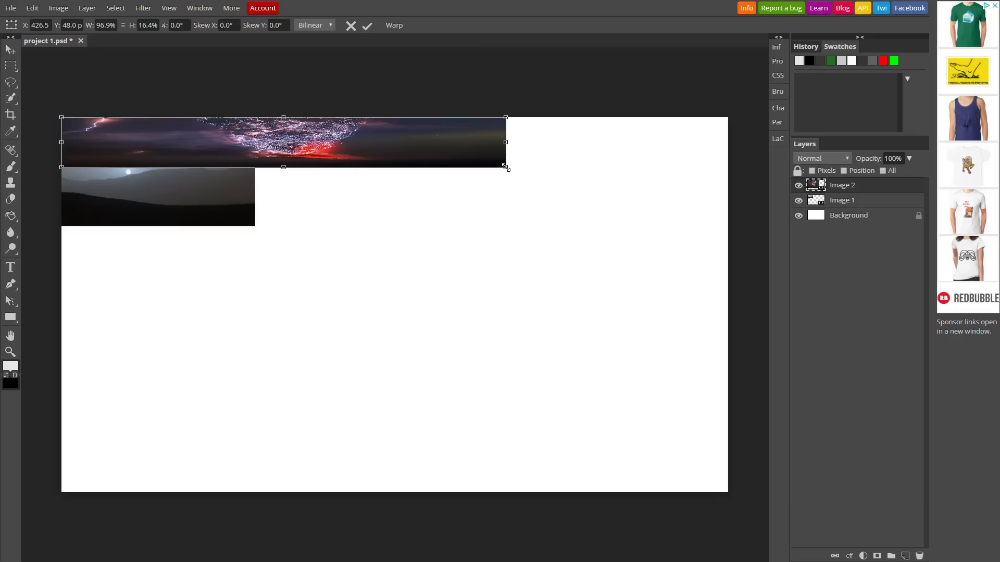
{"action": "left_click_drag", "start_coordinate": [505, 167], "coordinate": [318, 202]}
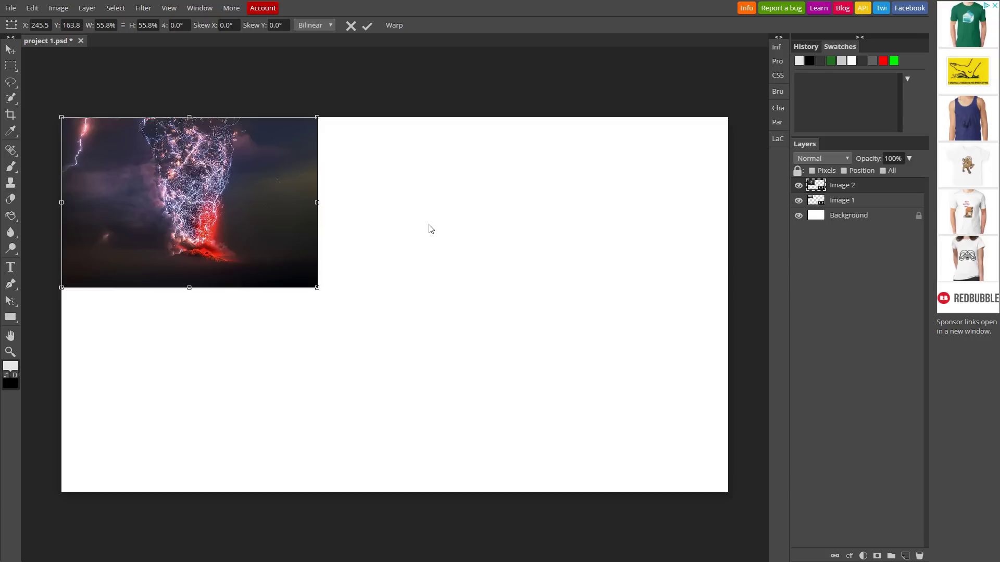
{"action": "left_click", "coordinate": [367, 27]}
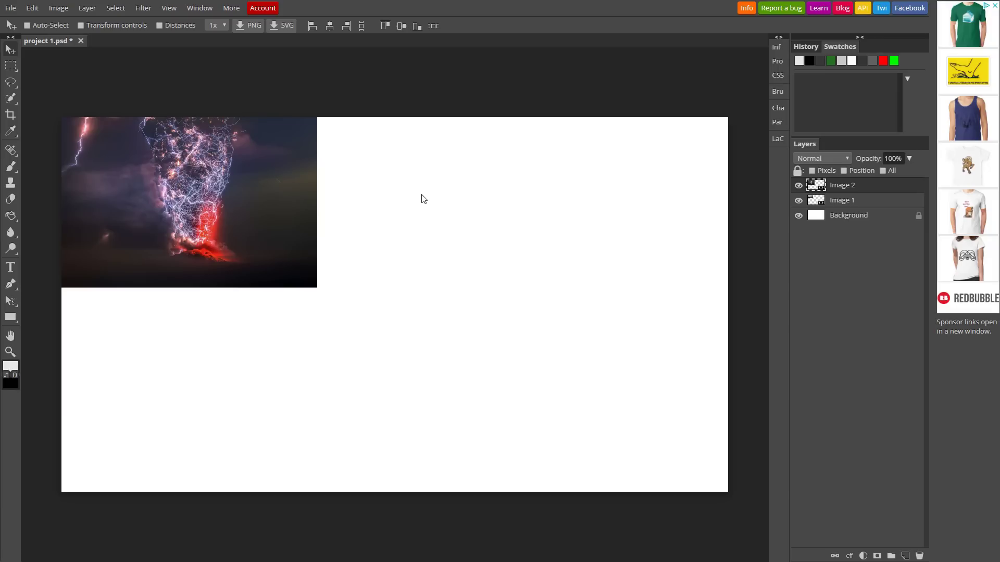
Resize the storm photo to about 43% at 0° rotation and commit it
{"action": "left_click", "coordinate": [81, 25]}
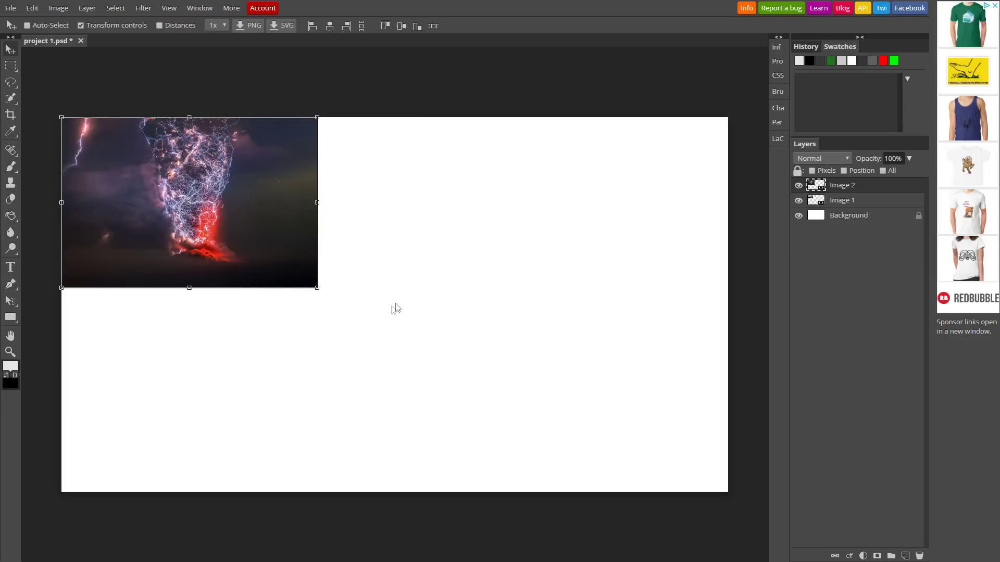
{"action": "left_click_drag", "start_coordinate": [317, 287], "coordinate": [258, 248]}
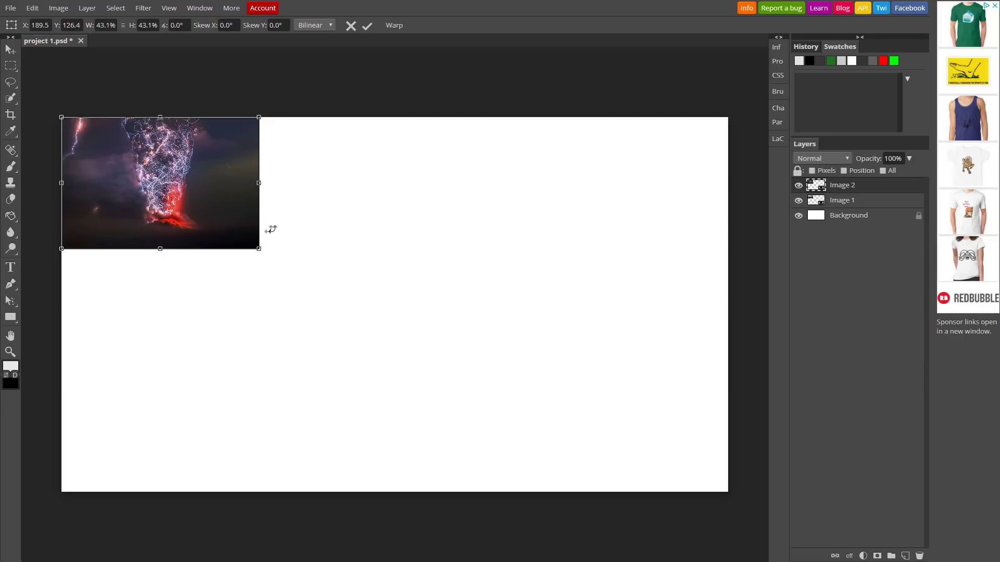
{"action": "mouse_move", "coordinate": [269, 115]}
{"action": "left_mouse_down"}
{"action": "mouse_move", "coordinate": [276, 145]}
{"action": "mouse_move", "coordinate": [267, 85]}
{"action": "mouse_move", "coordinate": [277, 109]}
{"action": "left_mouse_up"}
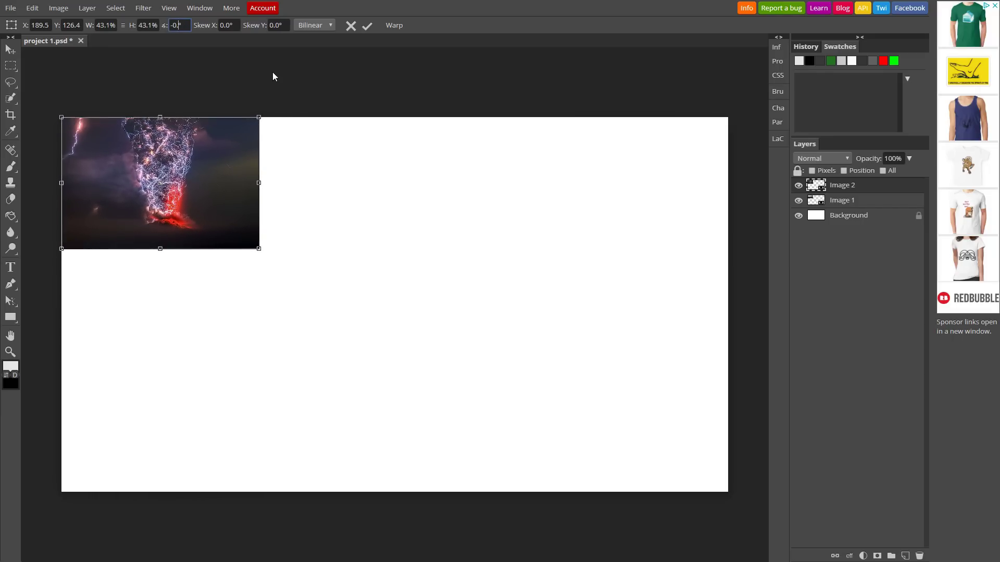
{"action": "left_click", "coordinate": [366, 26]}
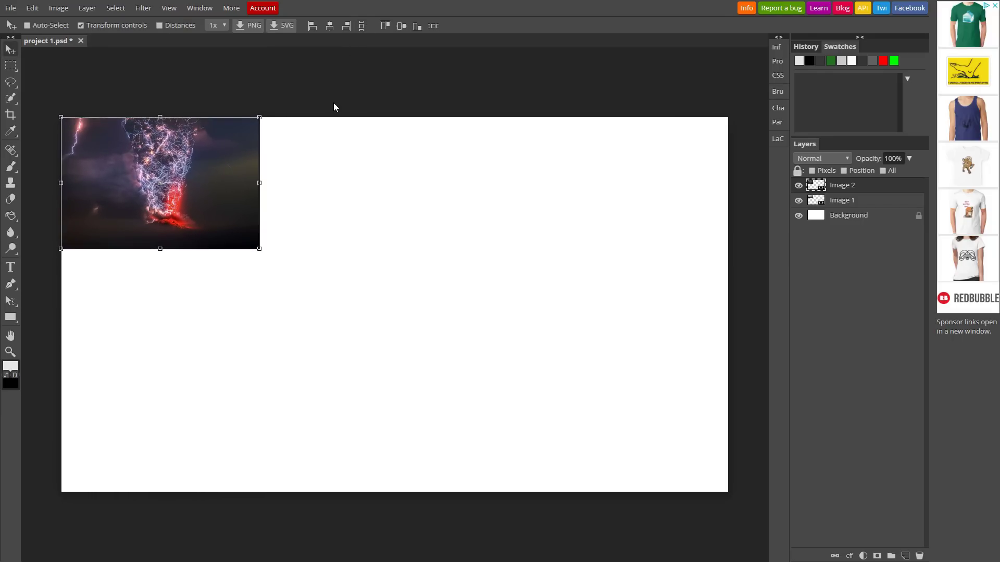
{"action": "left_click", "coordinate": [80, 25]}
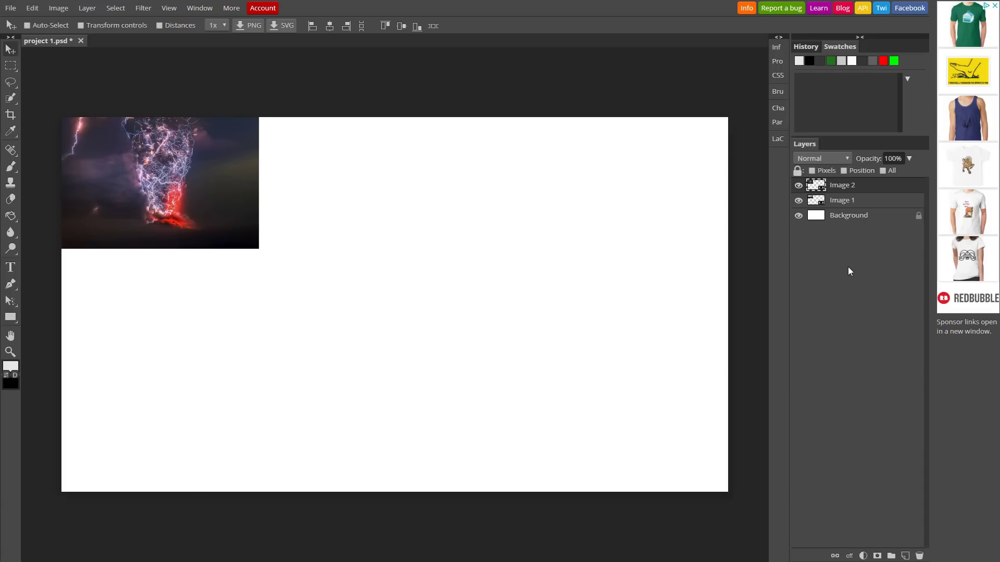
Move the Image 1 sunset photo so it overlaps the storm photo's lower-right corner
{"action": "left_click", "coordinate": [843, 203]}
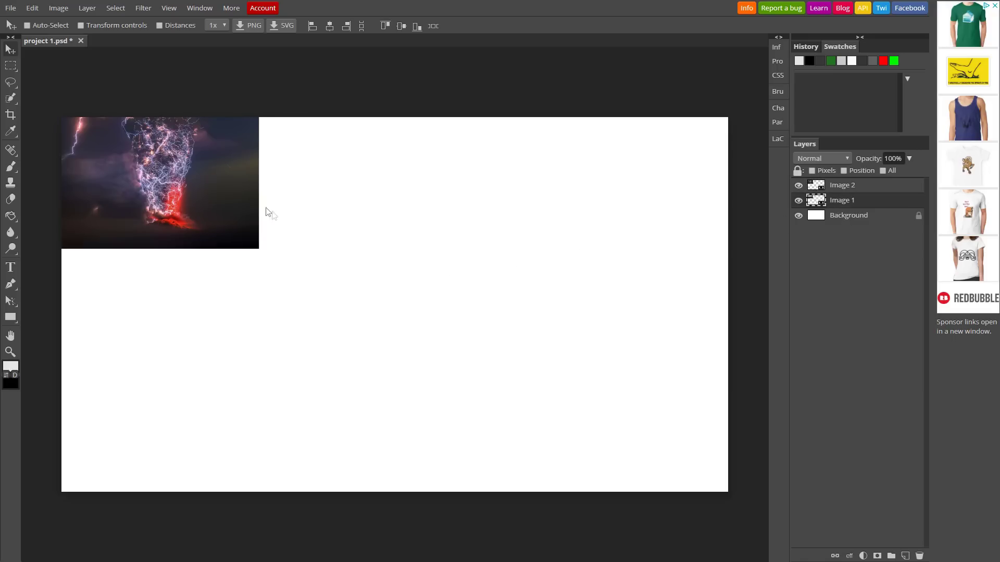
{"action": "left_click_drag", "start_coordinate": [266, 211], "coordinate": [532, 276]}
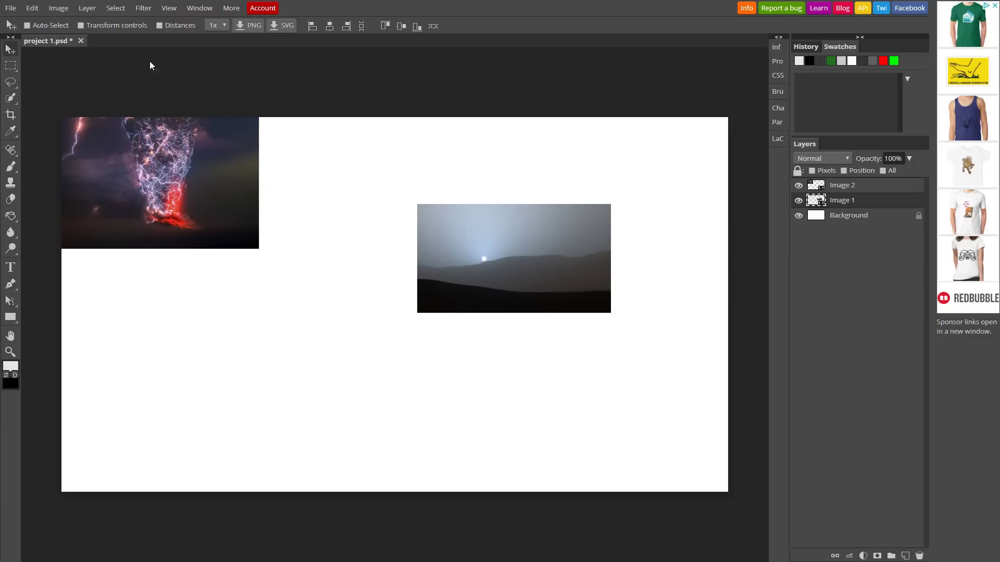
{"action": "left_click", "coordinate": [81, 26]}
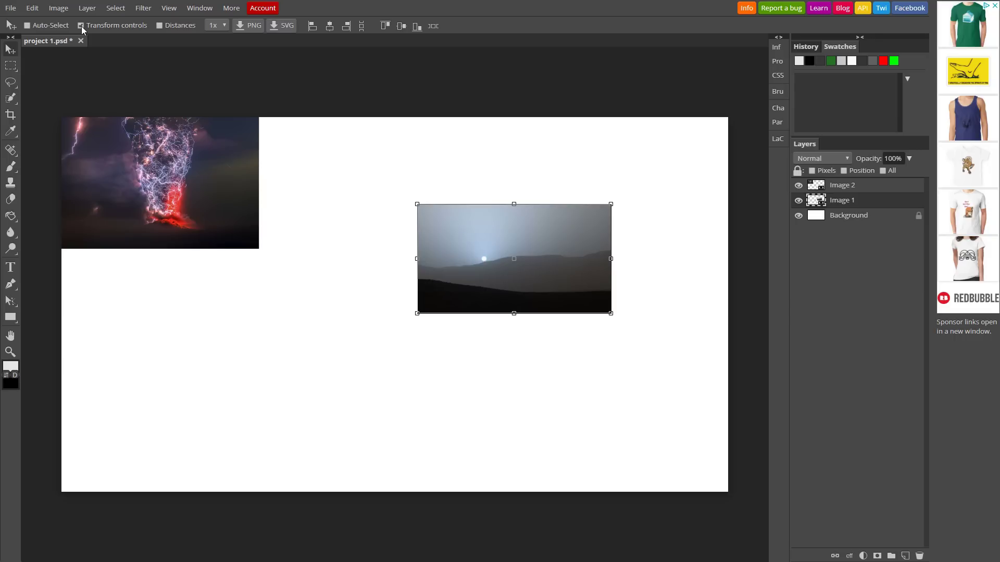
{"action": "left_click", "coordinate": [82, 26]}
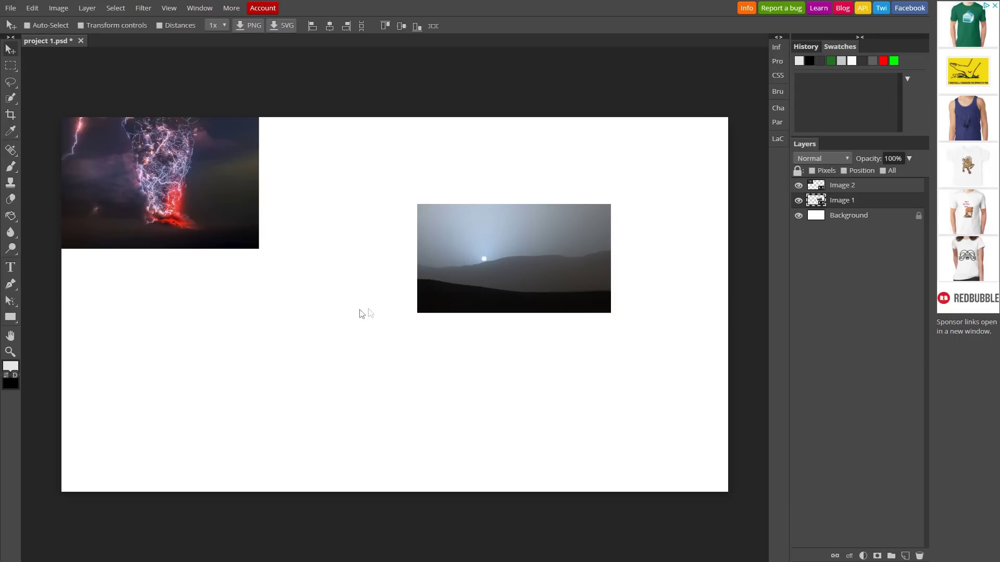
{"action": "left_click_drag", "start_coordinate": [515, 290], "coordinate": [295, 293]}
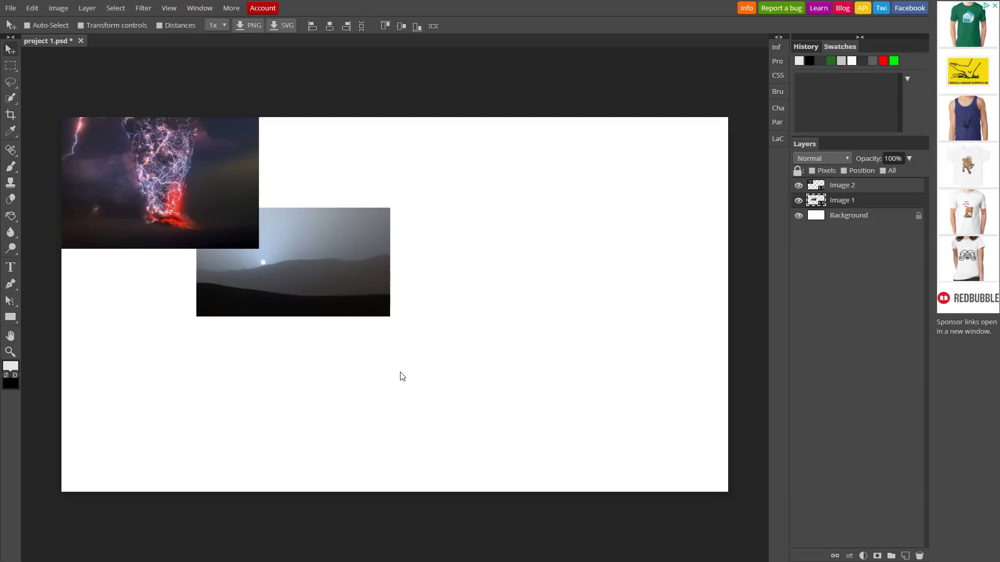
Stack Image 1 above Image 2 and toggle its visibility to compare
{"action": "left_click_drag", "start_coordinate": [840, 202], "coordinate": [839, 186]}
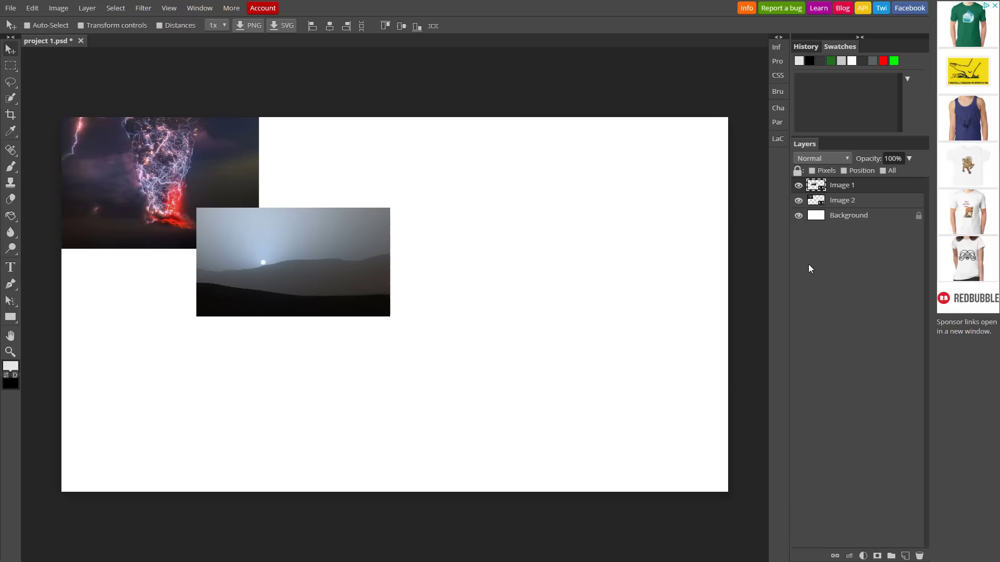
{"action": "left_click", "coordinate": [798, 185]}
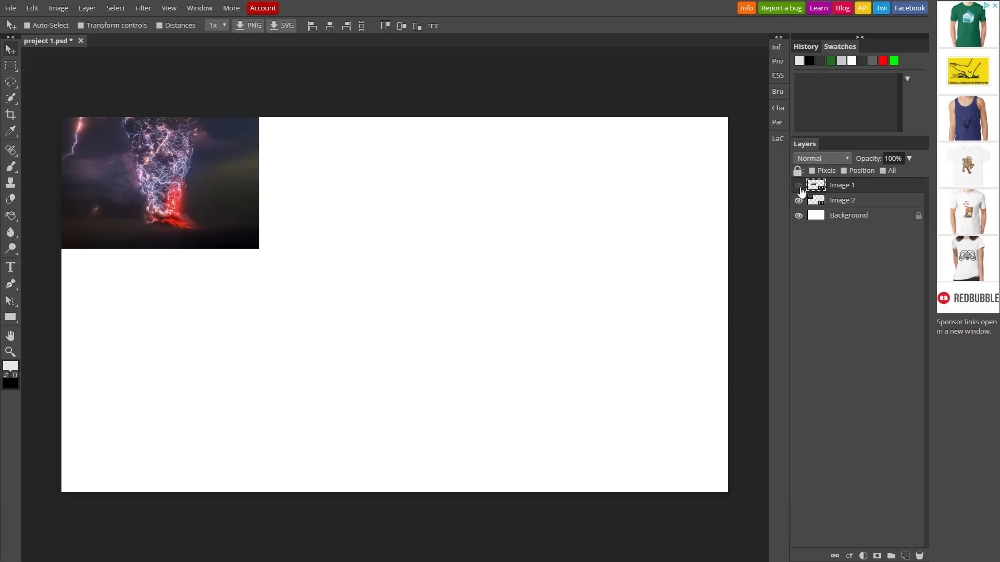
{"action": "left_click", "coordinate": [799, 186]}
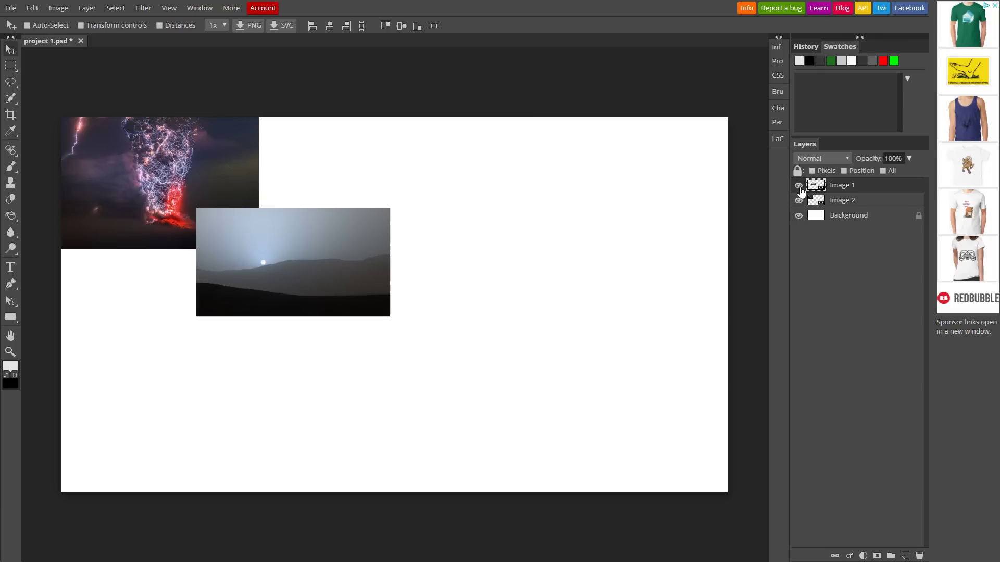
Open Image 1's blending options and enable a Stroke effect
{"action": "right_click", "coordinate": [865, 191]}
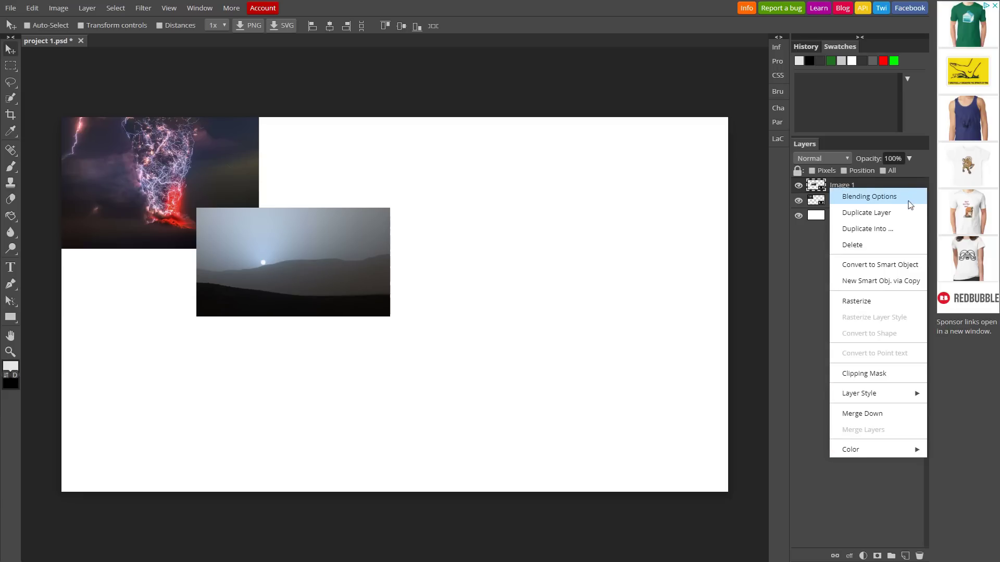
{"action": "left_click", "coordinate": [865, 196]}
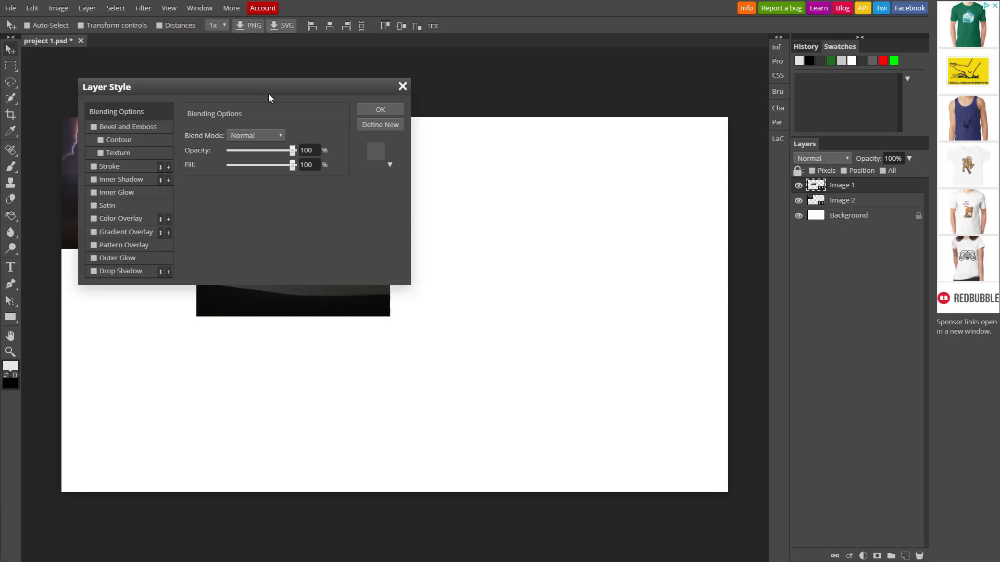
{"action": "left_click_drag", "start_coordinate": [262, 92], "coordinate": [603, 92]}
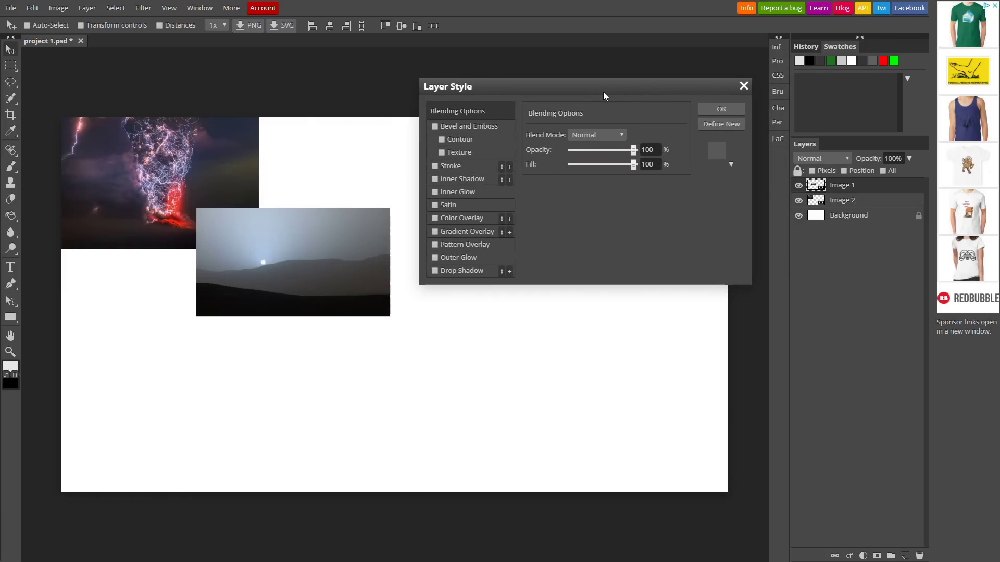
{"action": "left_click", "coordinate": [435, 271]}
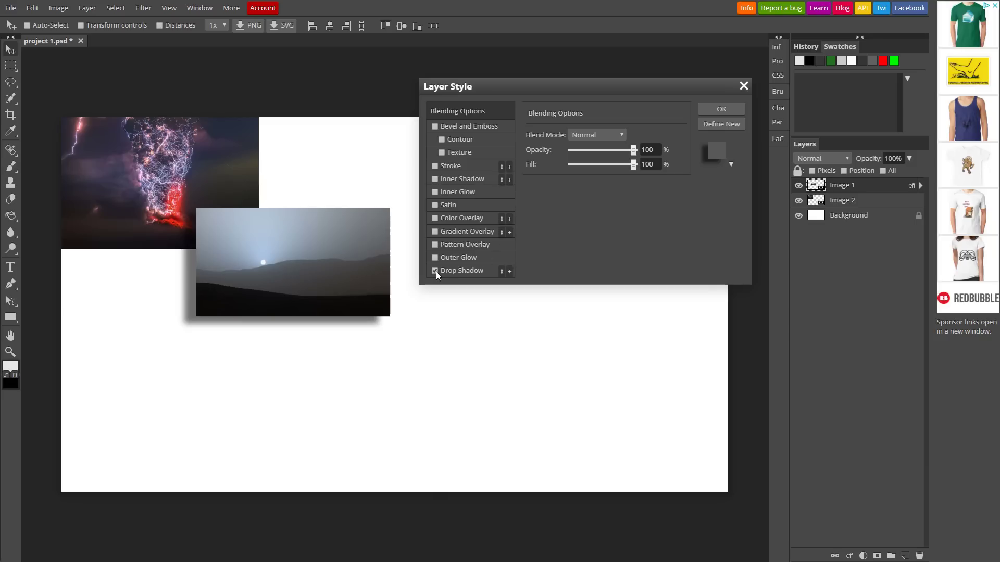
{"action": "left_click", "coordinate": [435, 270]}
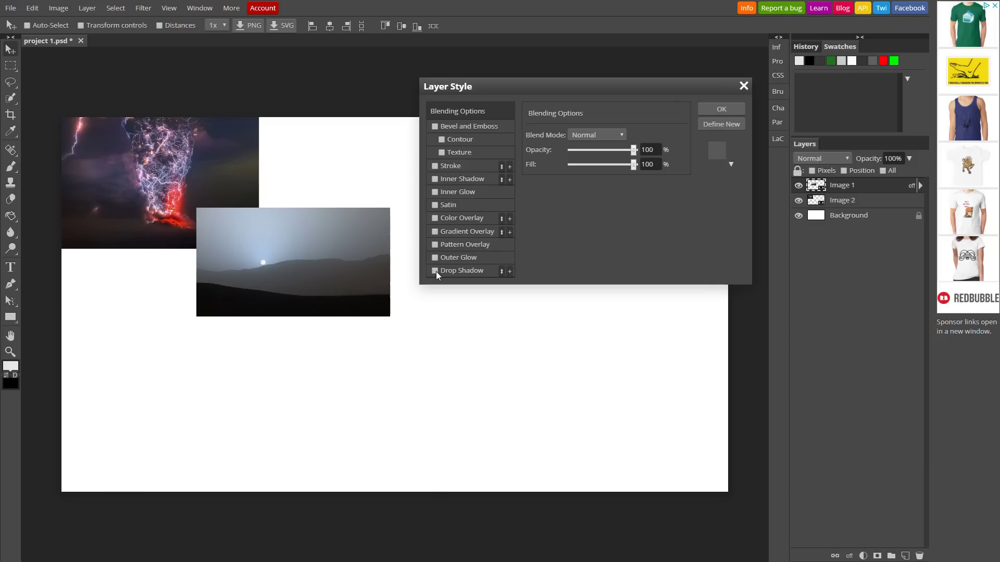
{"action": "left_click", "coordinate": [435, 166]}
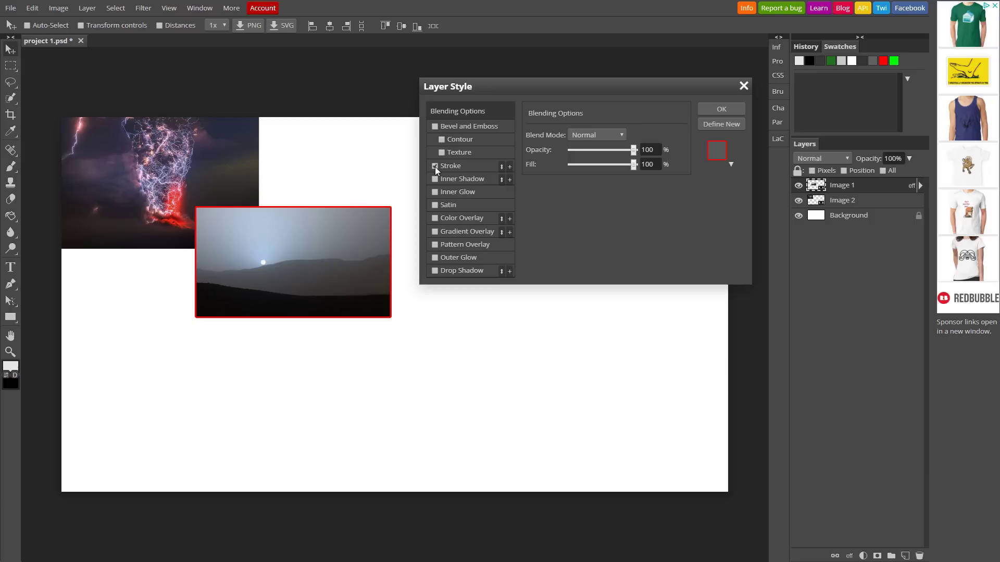
{"action": "left_click", "coordinate": [464, 166]}
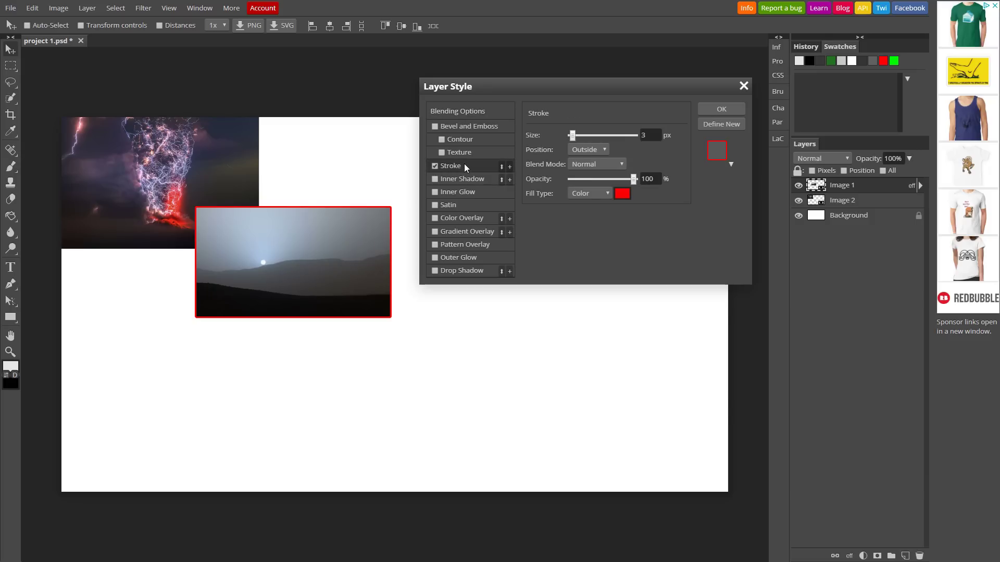
Set the stroke colour to black and apply the 3 px outside stroke
{"action": "left_click", "coordinate": [622, 194]}
{"action": "left_click", "coordinate": [187, 190]}
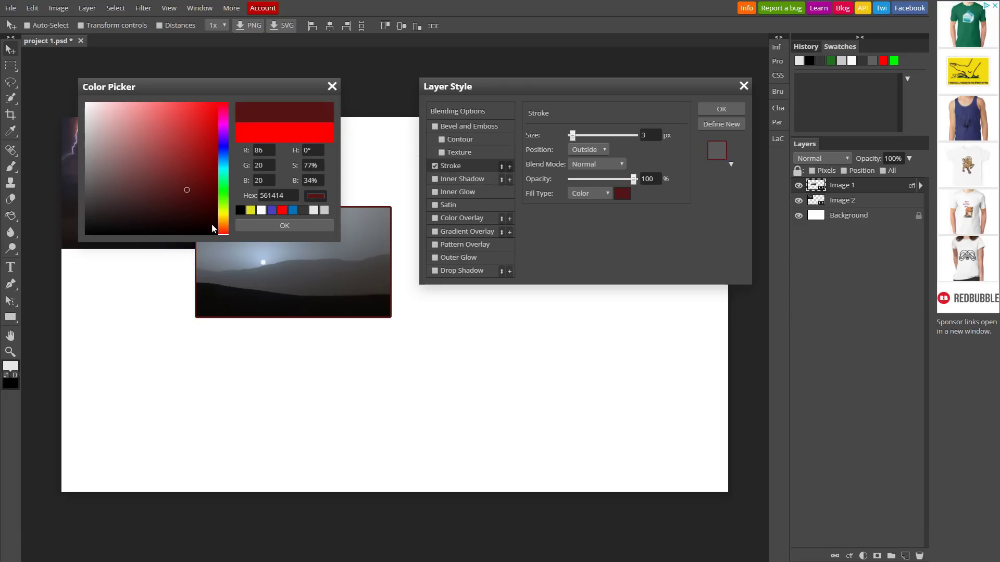
{"action": "left_click_drag", "start_coordinate": [213, 228], "coordinate": [222, 242]}
{"action": "left_click", "coordinate": [253, 228]}
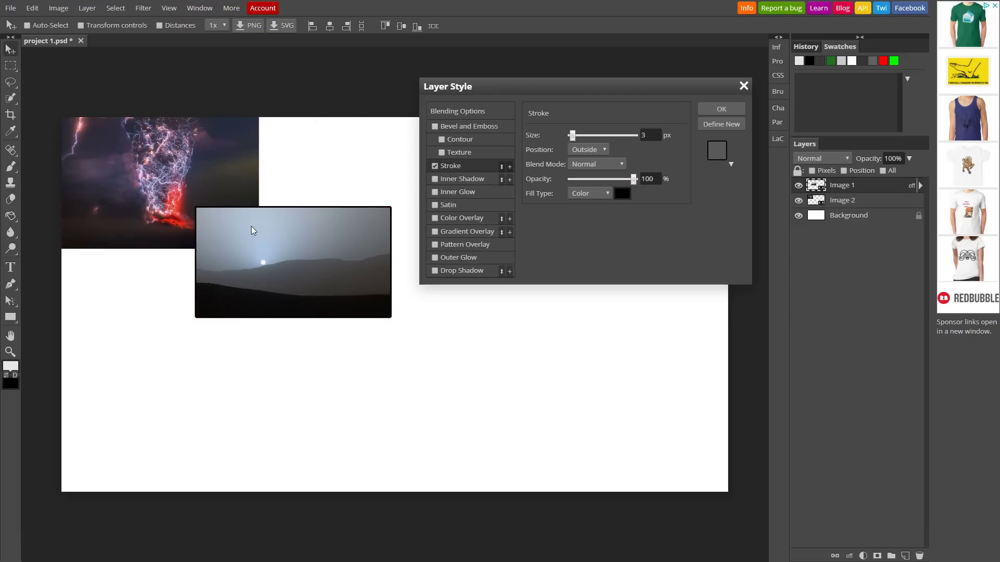
{"action": "left_click", "coordinate": [720, 109]}
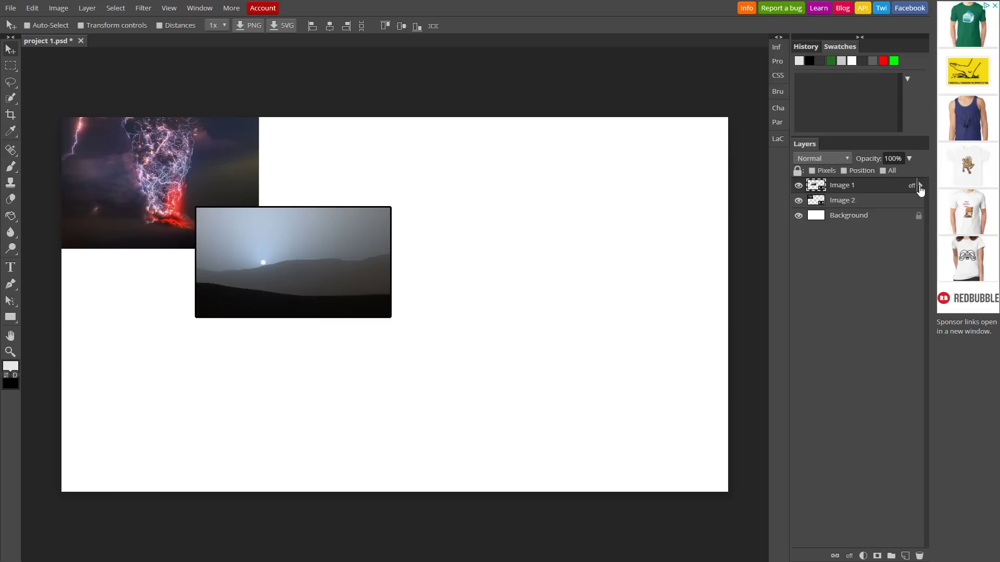
{"action": "left_click", "coordinate": [920, 187]}
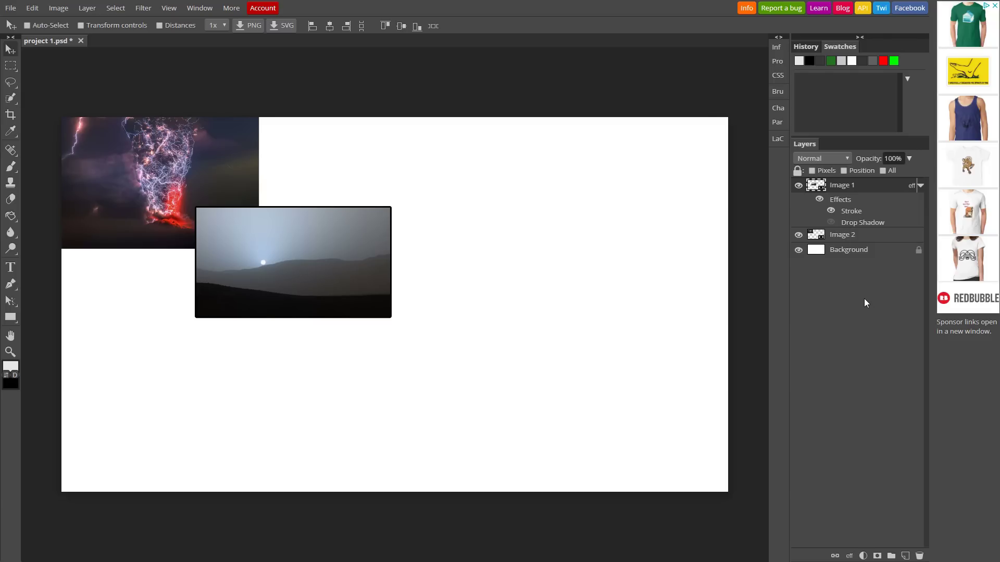
Copy Image 1's stroke layer style and paste it onto the Image 2 lightning layer
{"action": "right_click", "coordinate": [848, 201]}
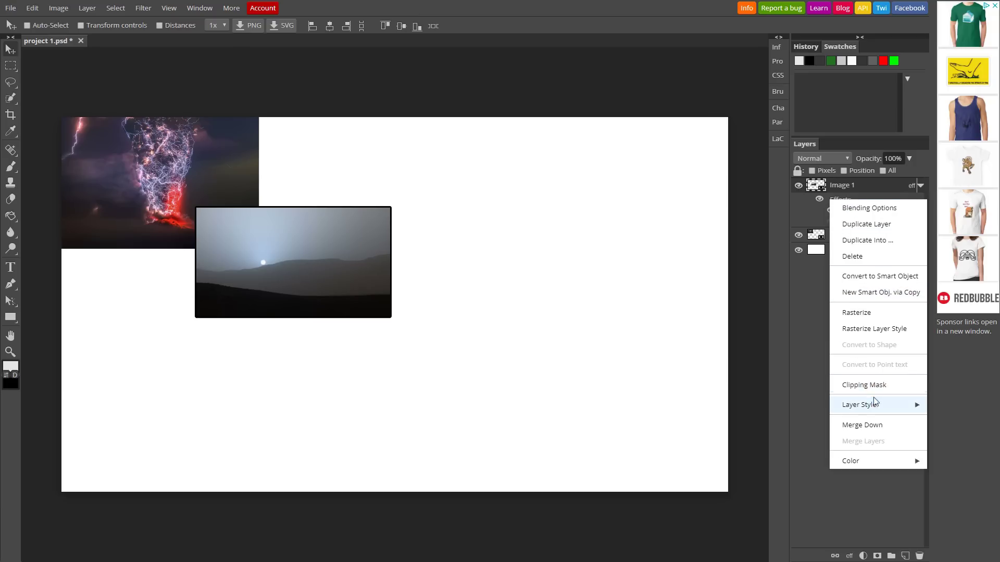
{"action": "mouse_move", "coordinate": [859, 405]}
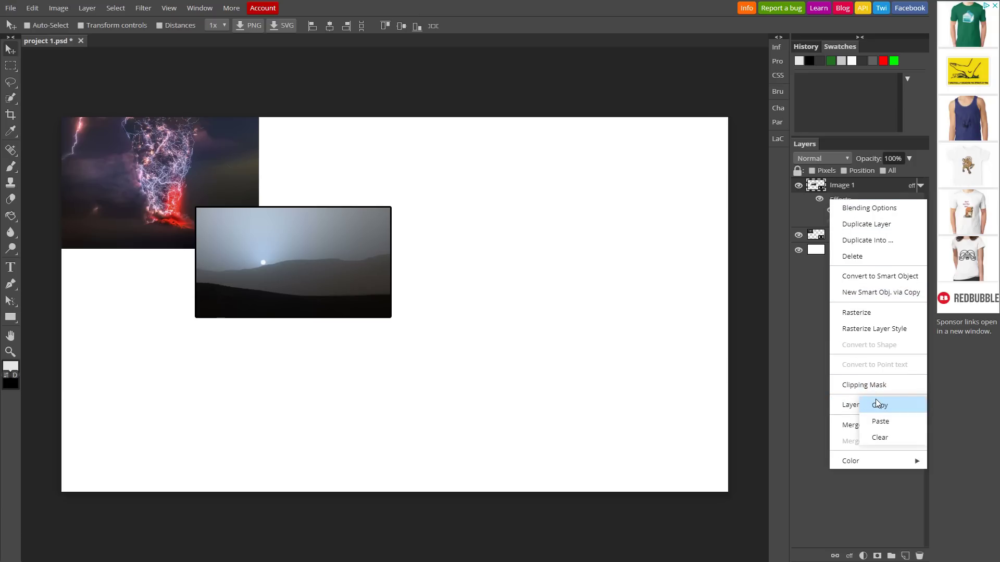
{"action": "left_click", "coordinate": [906, 411]}
{"action": "left_click", "coordinate": [847, 237]}
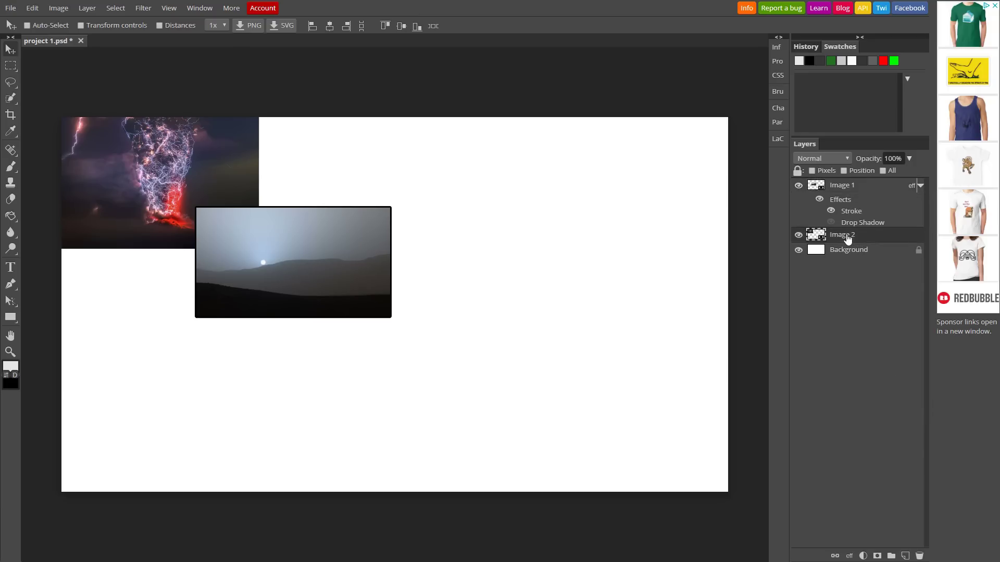
{"action": "right_click", "coordinate": [847, 237]}
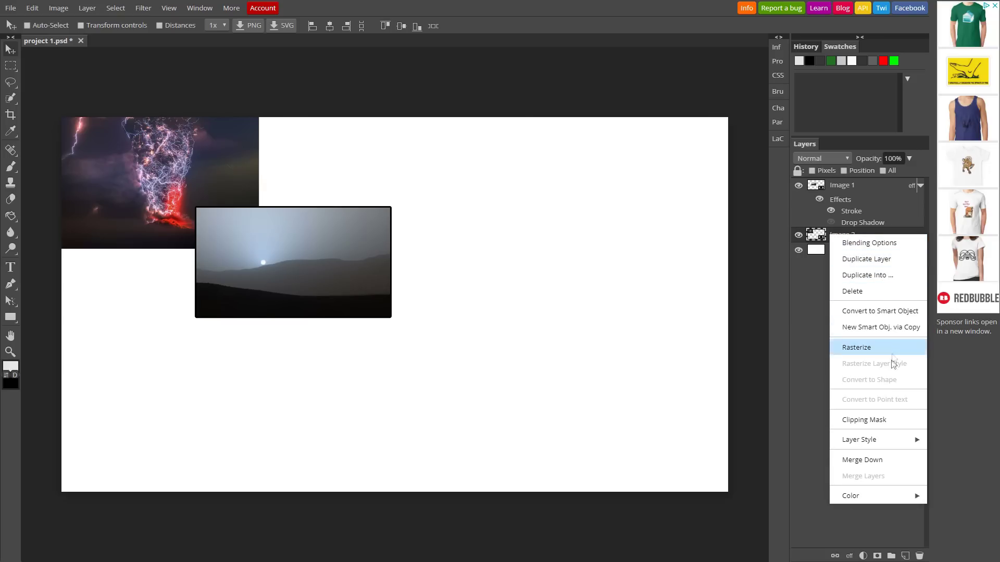
{"action": "left_click", "coordinate": [885, 457]}
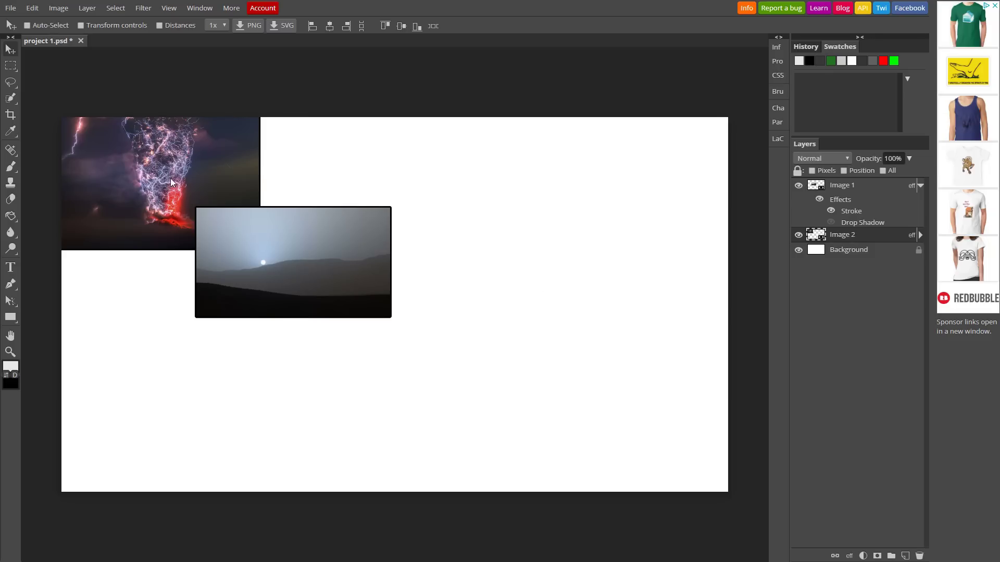
Move the lightning image right of the sunset photo and nudge the sunset photo down-left
{"action": "left_click_drag", "start_coordinate": [171, 181], "coordinate": [538, 276]}
{"action": "left_click", "coordinate": [856, 193]}
{"action": "left_click_drag", "start_coordinate": [302, 262], "coordinate": [271, 279]}
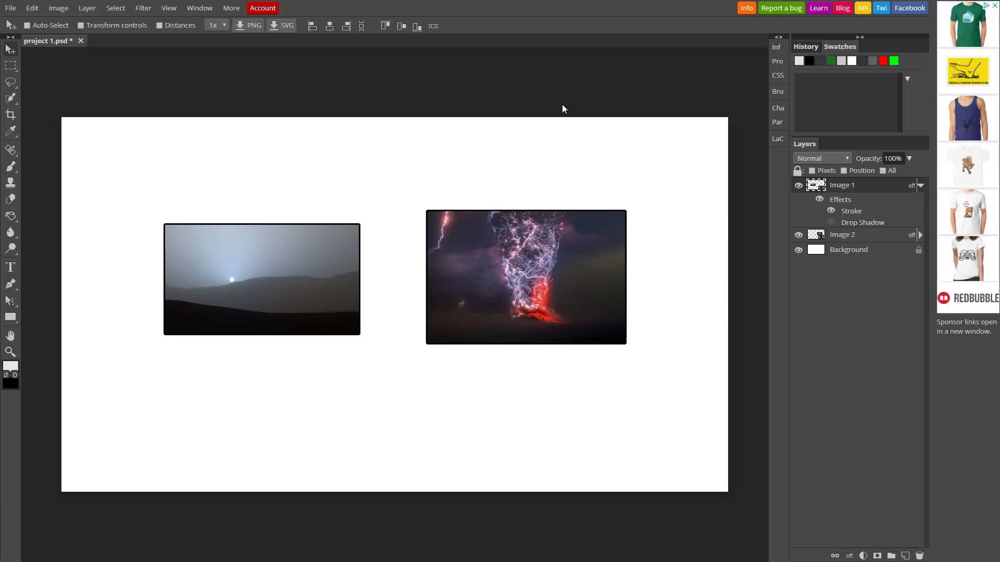
Delete the Image 2 lightning layer, undoing once and deleting it again
{"action": "left_click", "coordinate": [858, 237]}
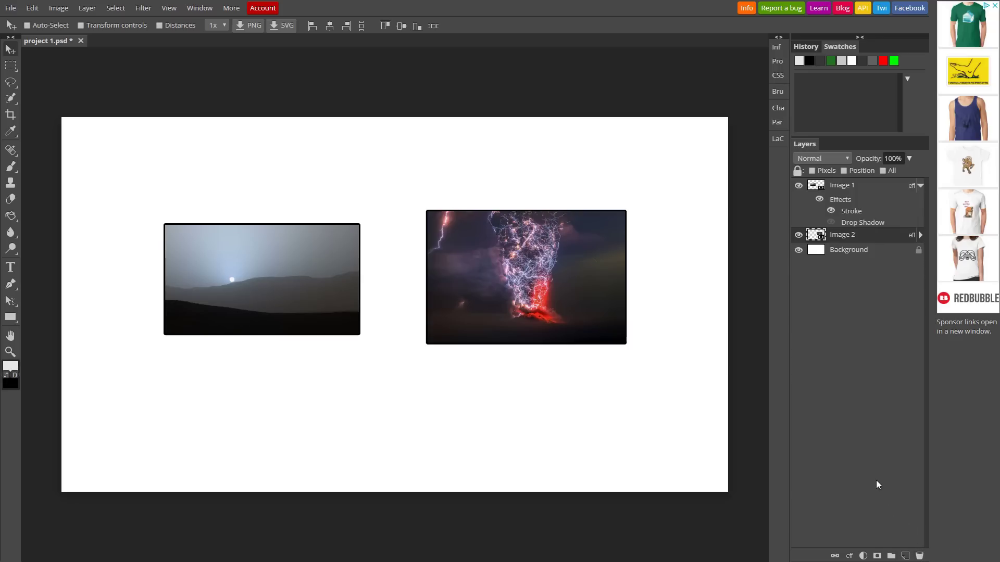
{"action": "key", "text": "Delete"}
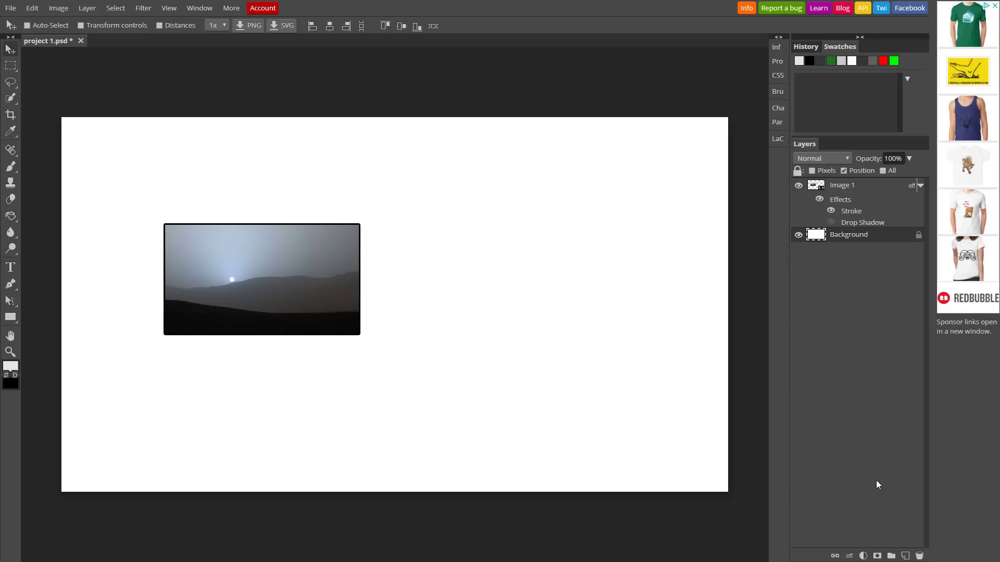
{"action": "key", "text": "ctrl+z"}
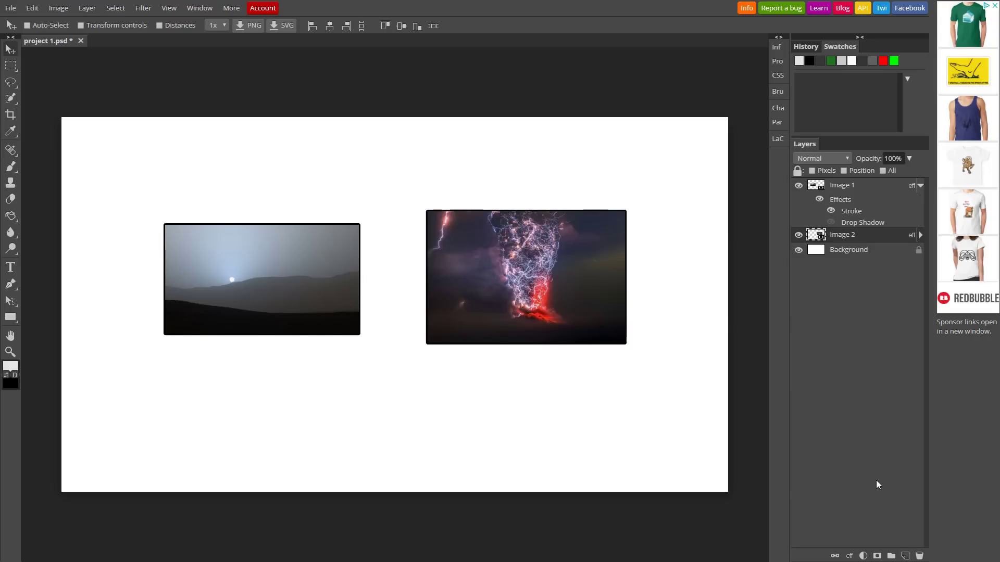
{"action": "key", "text": "Delete"}
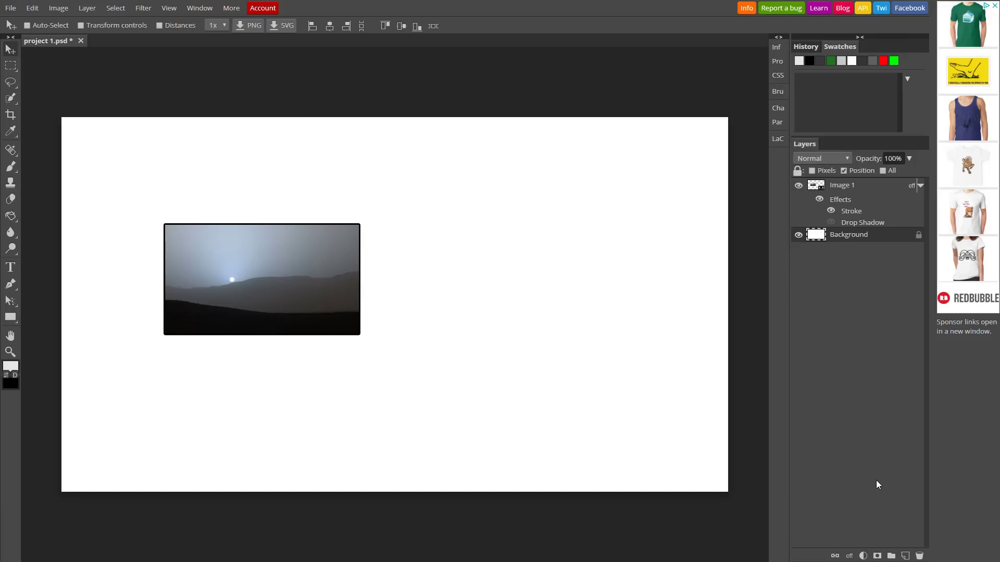
Enlarge the Image 1 sunset photo proportionally and commit the resize
{"action": "left_click", "coordinate": [845, 186]}
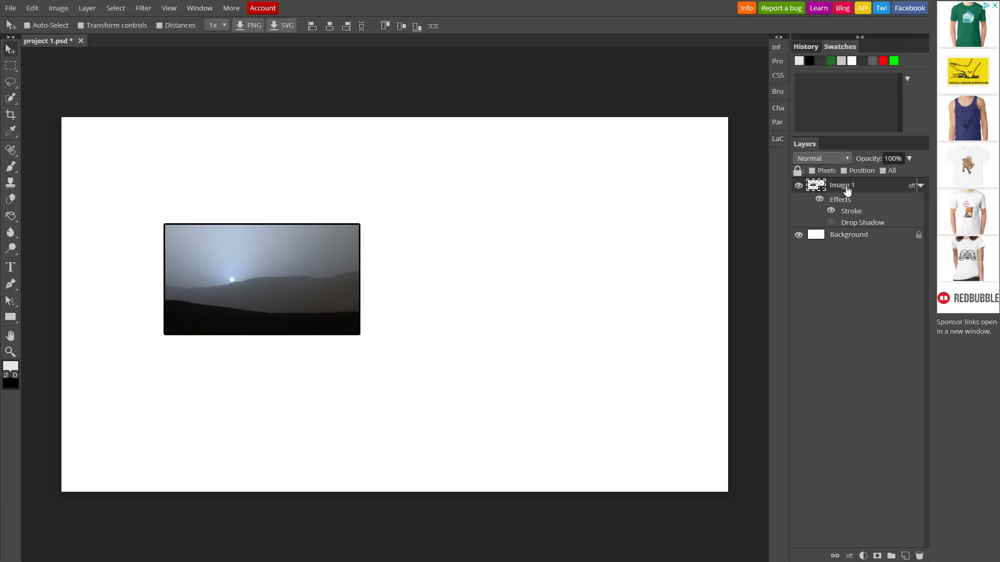
{"action": "left_click", "coordinate": [83, 25]}
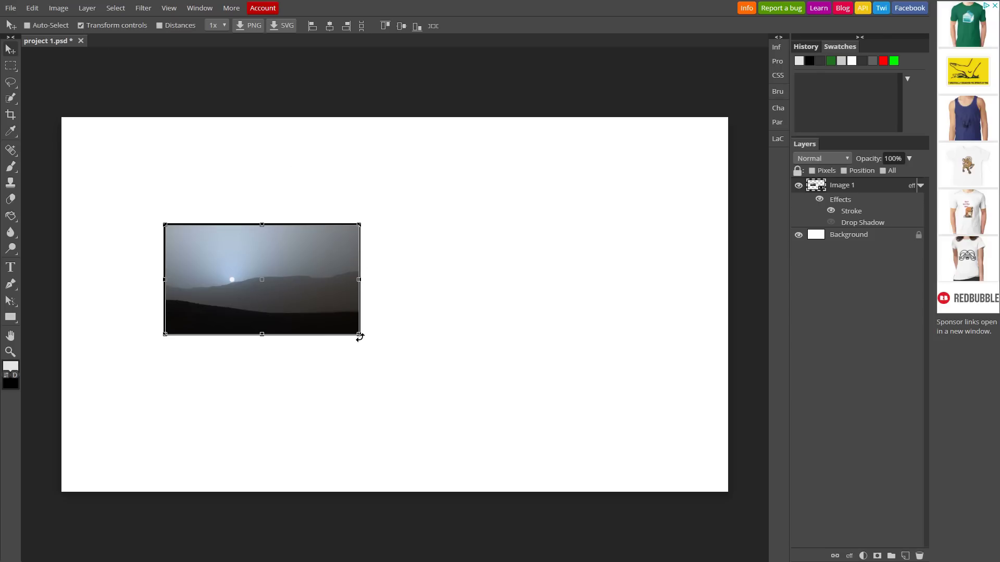
{"action": "left_click_drag", "start_coordinate": [359, 335], "coordinate": [504, 436]}
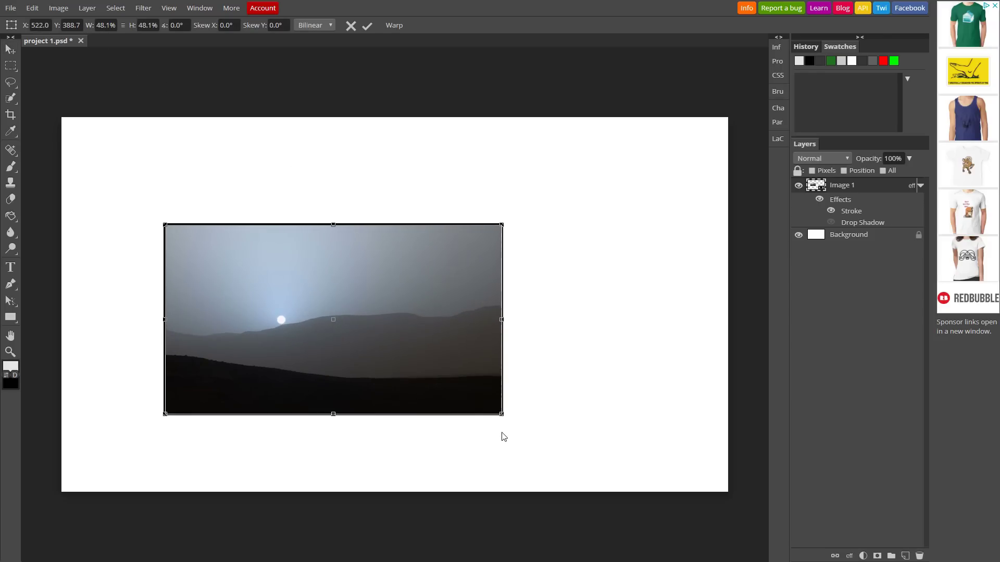
{"action": "left_click", "coordinate": [366, 27]}
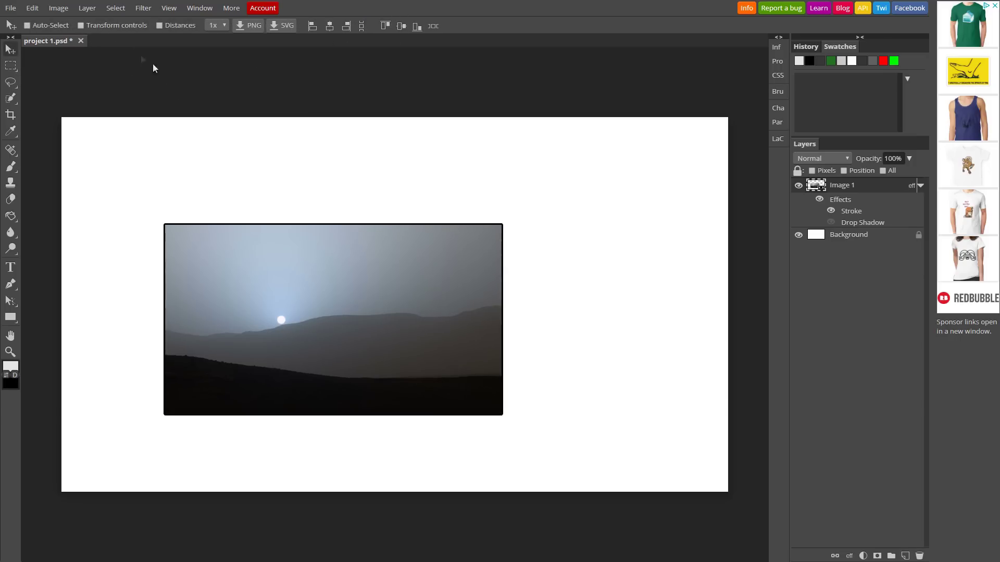
Position the sunset photo horizontally centred in the canvas's upper half
{"action": "left_click_drag", "start_coordinate": [286, 346], "coordinate": [319, 266]}
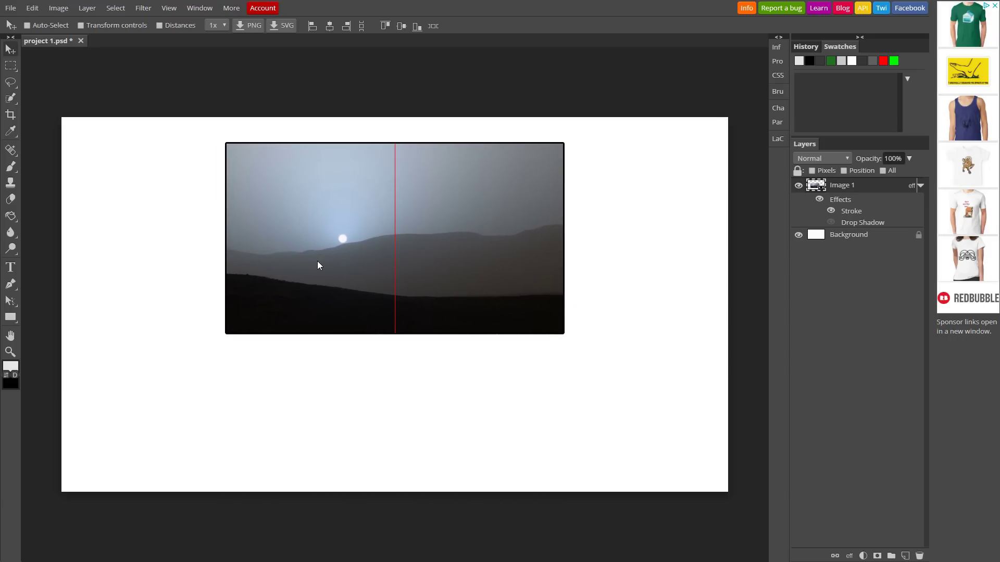
{"action": "left_click_drag", "start_coordinate": [318, 262], "coordinate": [318, 326]}
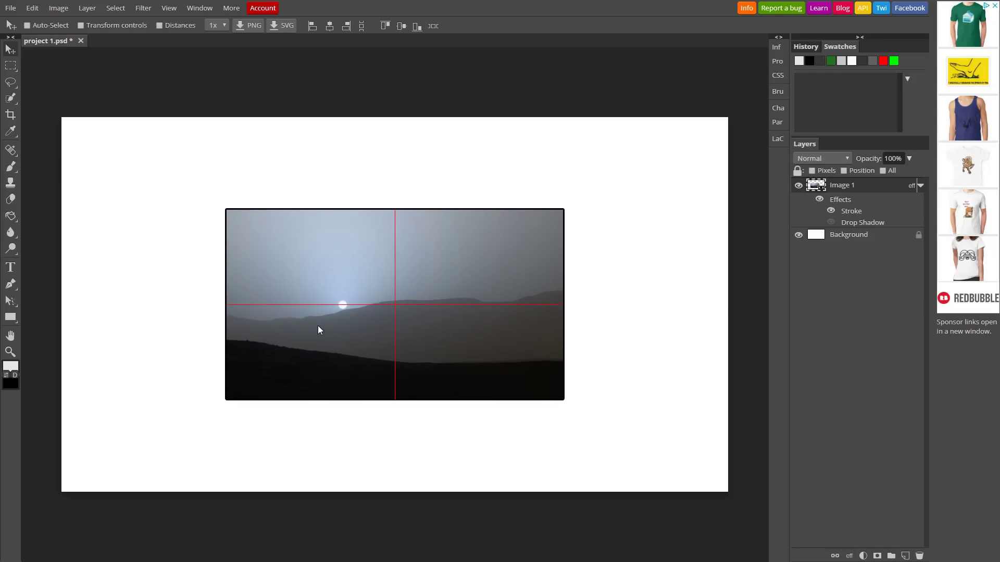
{"action": "left_click_drag", "start_coordinate": [318, 326], "coordinate": [317, 281]}
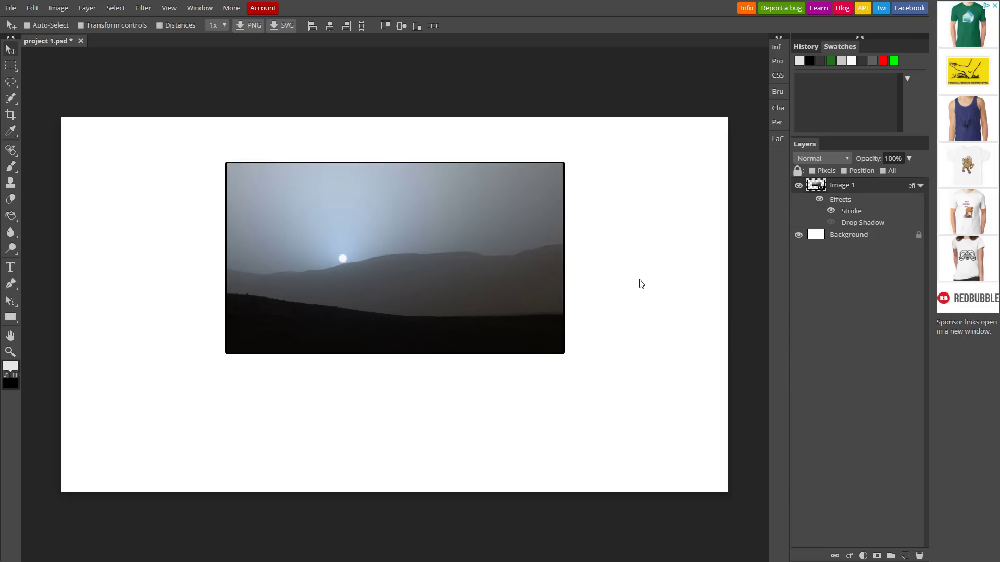
Select the Background layer and switch to the Paint Bucket tool
{"action": "key", "text": "g"}
{"action": "left_click", "coordinate": [844, 239]}
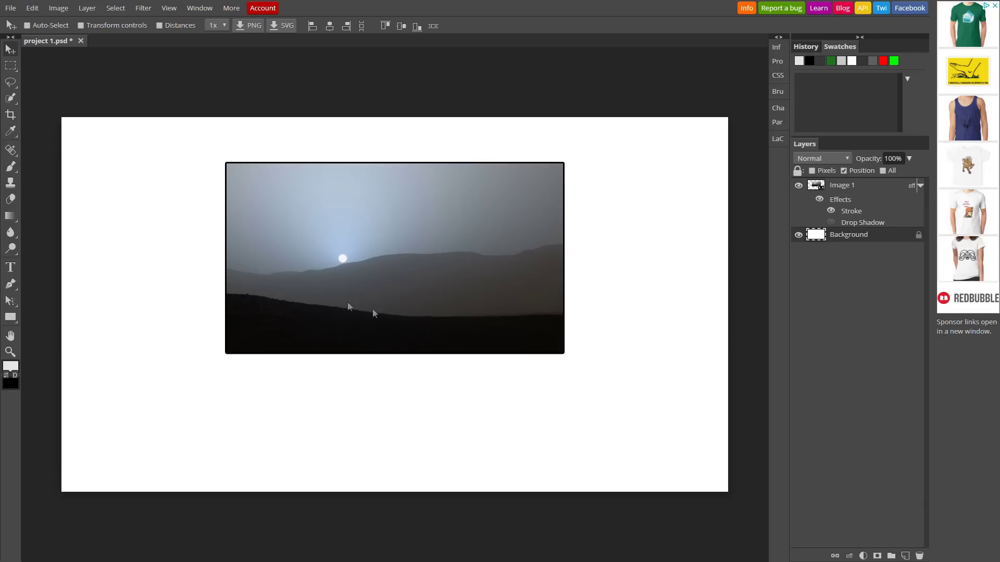
{"action": "right_click", "coordinate": [11, 215]}
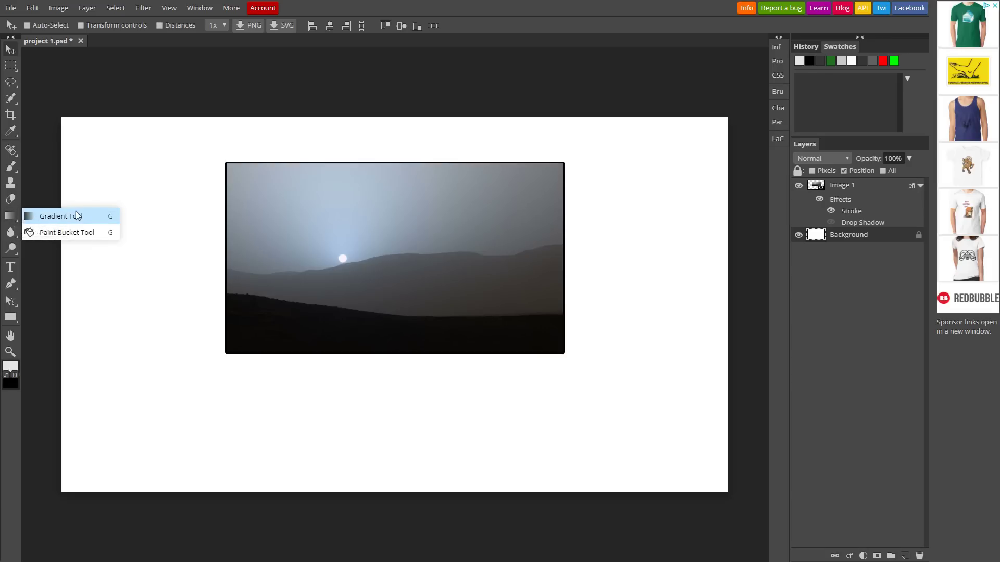
{"action": "left_click", "coordinate": [107, 234]}
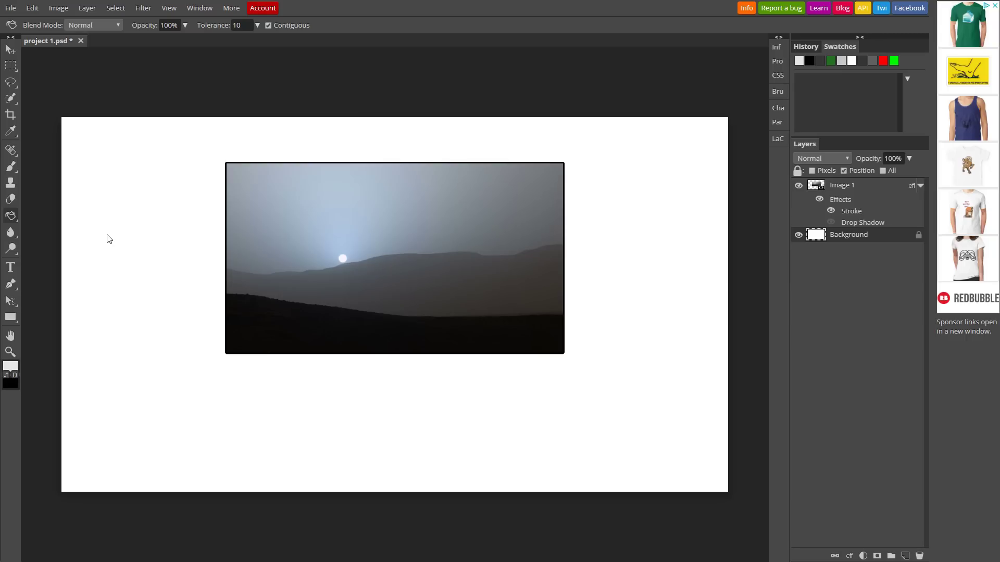
{"action": "left_click", "coordinate": [107, 239]}
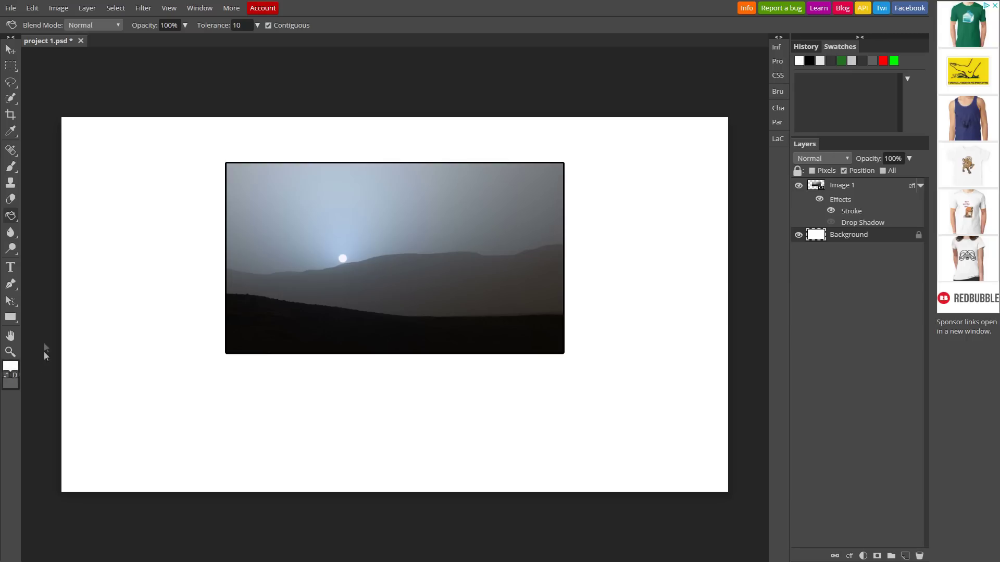
Set the foreground painting colour to black (000000)
{"action": "left_click", "coordinate": [10, 367]}
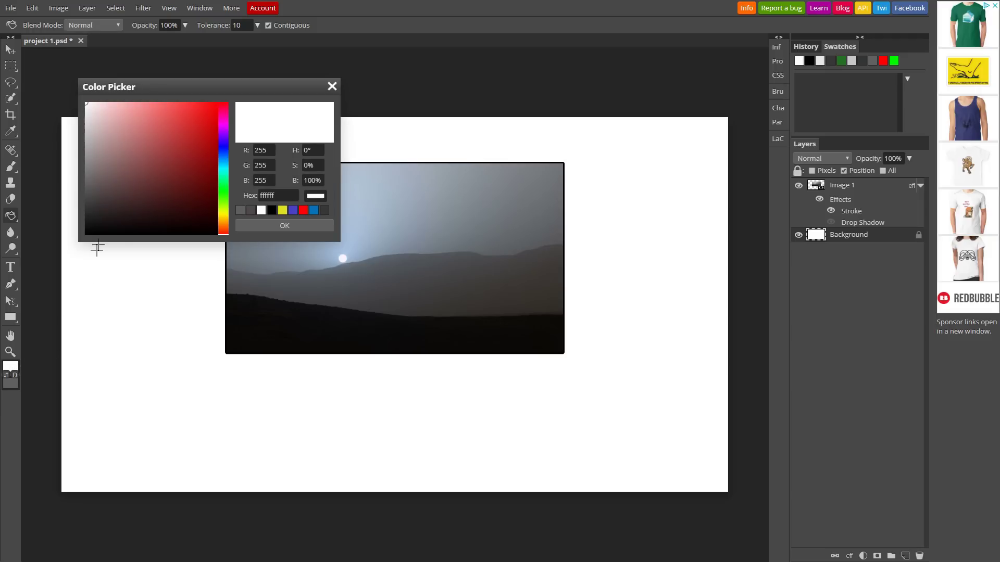
{"action": "left_click_drag", "start_coordinate": [98, 232], "coordinate": [76, 240]}
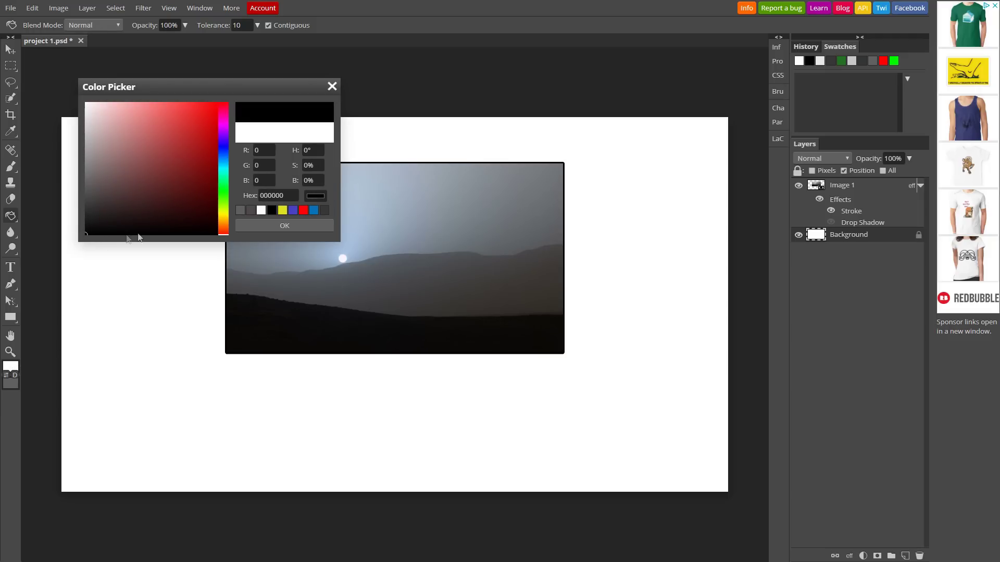
{"action": "left_click", "coordinate": [260, 229]}
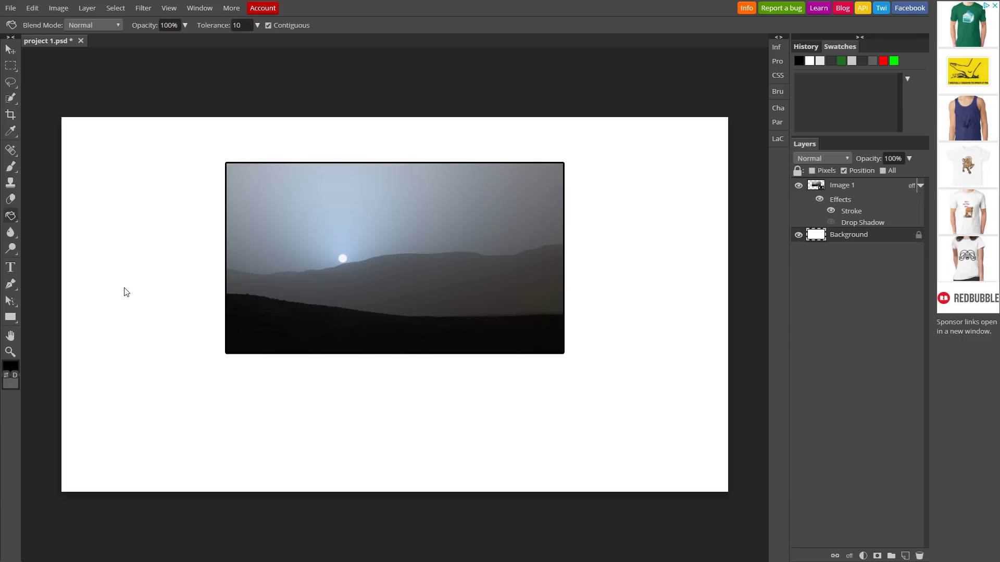
Fill the Background solid black and change the sunset photo's stroke colour from black to white
{"action": "left_click", "coordinate": [132, 253]}
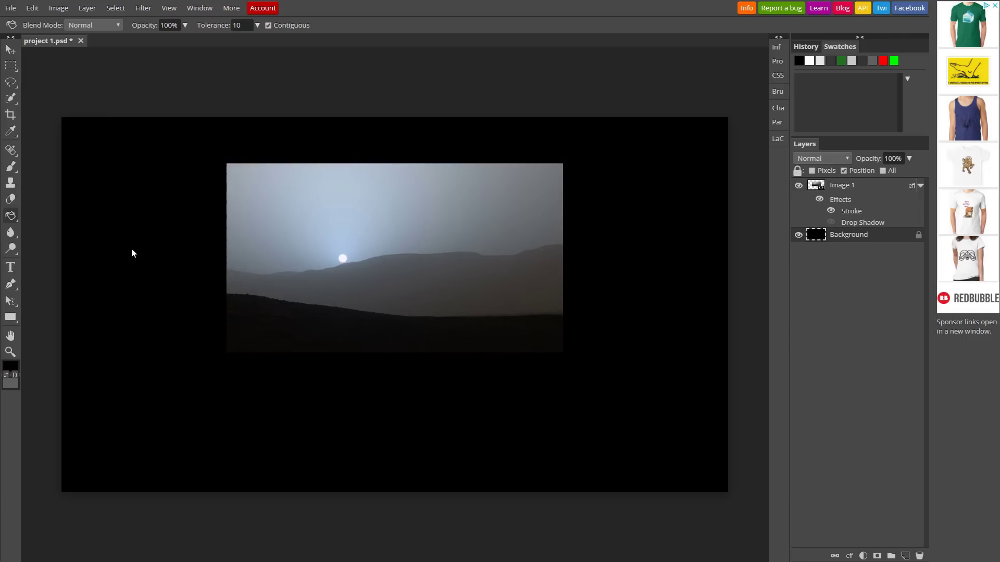
{"action": "left_click", "coordinate": [6, 375]}
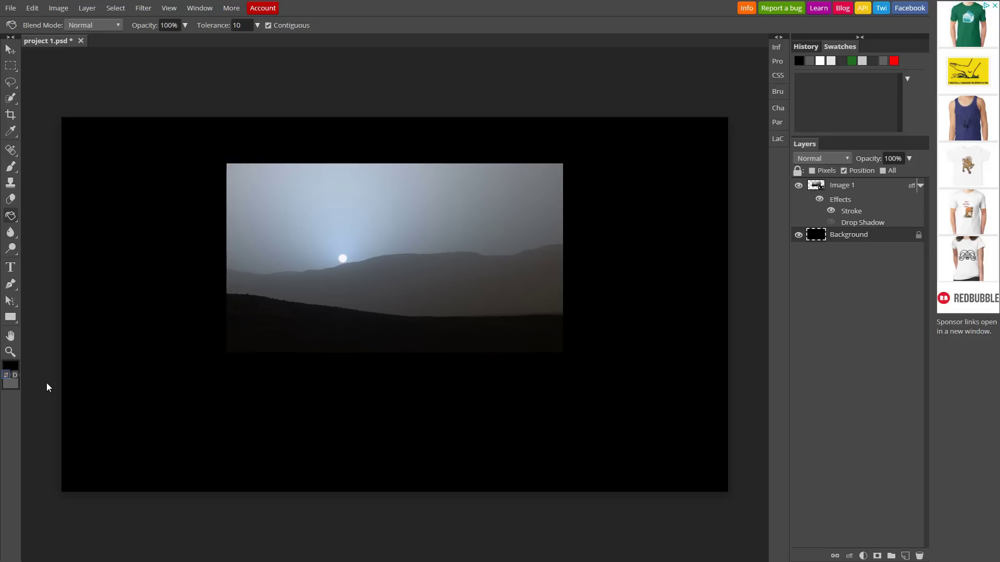
{"action": "double_click", "coordinate": [852, 212]}
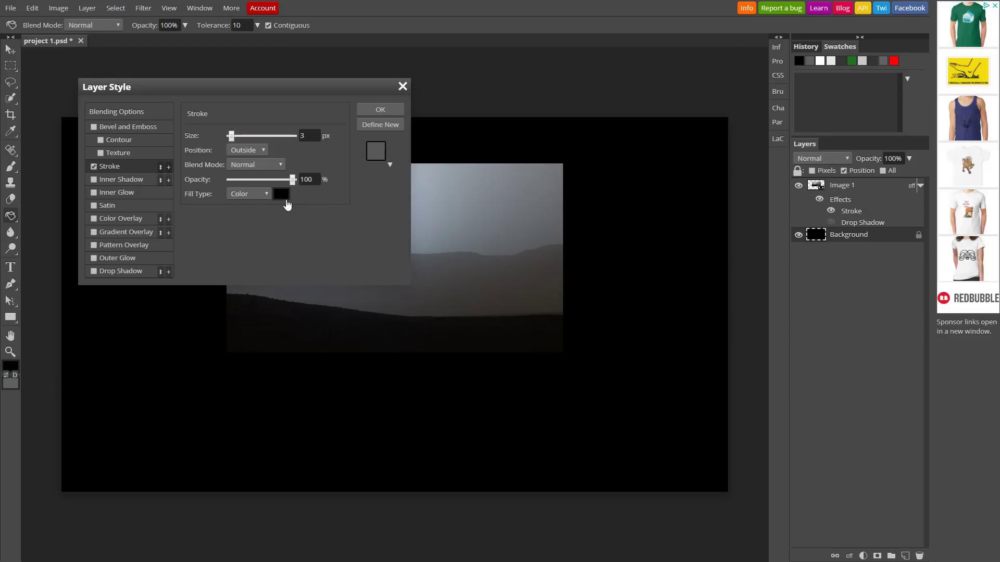
{"action": "left_click", "coordinate": [286, 198]}
{"action": "left_click_drag", "start_coordinate": [120, 151], "coordinate": [55, 88]}
{"action": "left_click", "coordinate": [298, 223]}
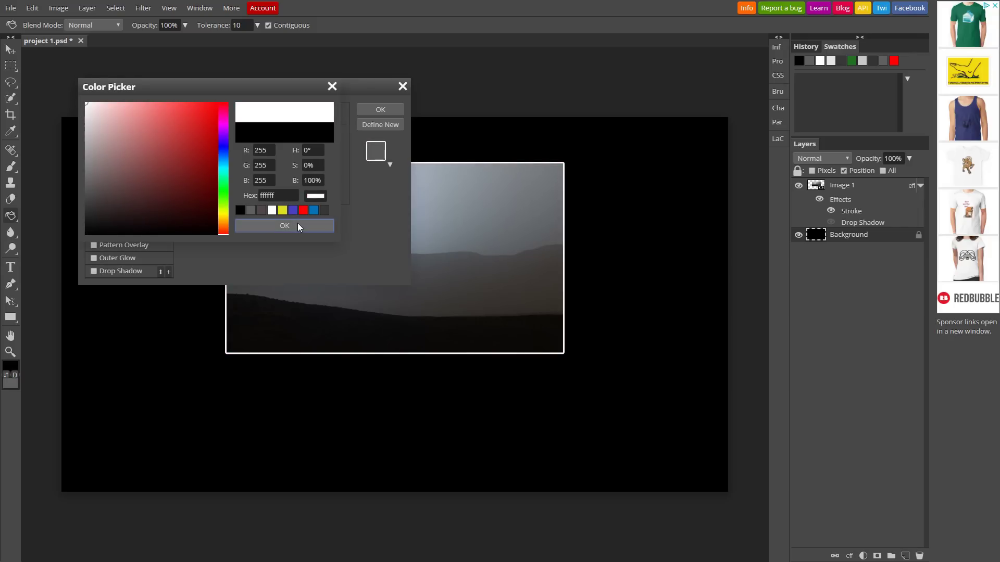
{"action": "left_click", "coordinate": [384, 110]}
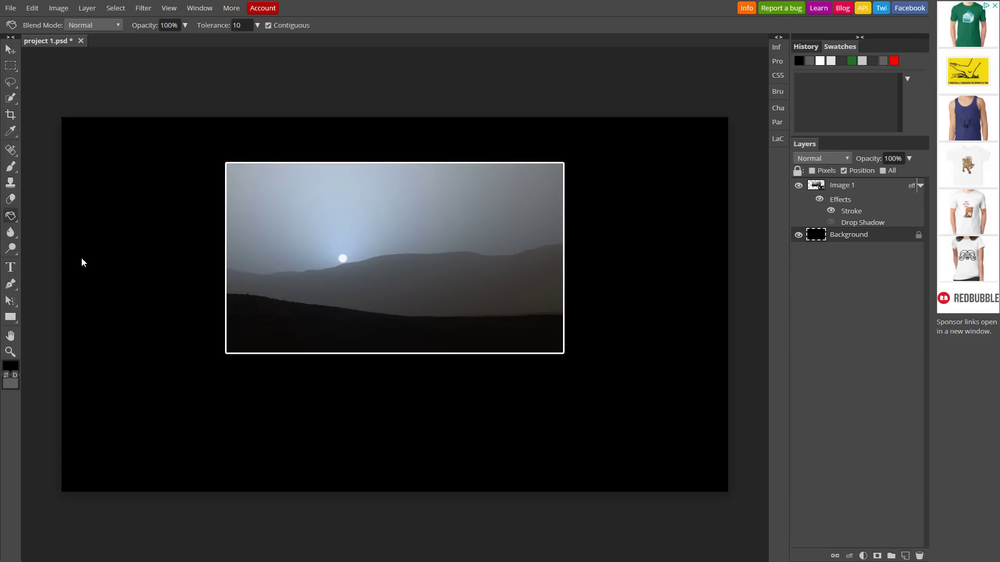
Add white text 'The first image of the Sun setting on Mars.' below the photo
{"action": "key", "text": "t"}
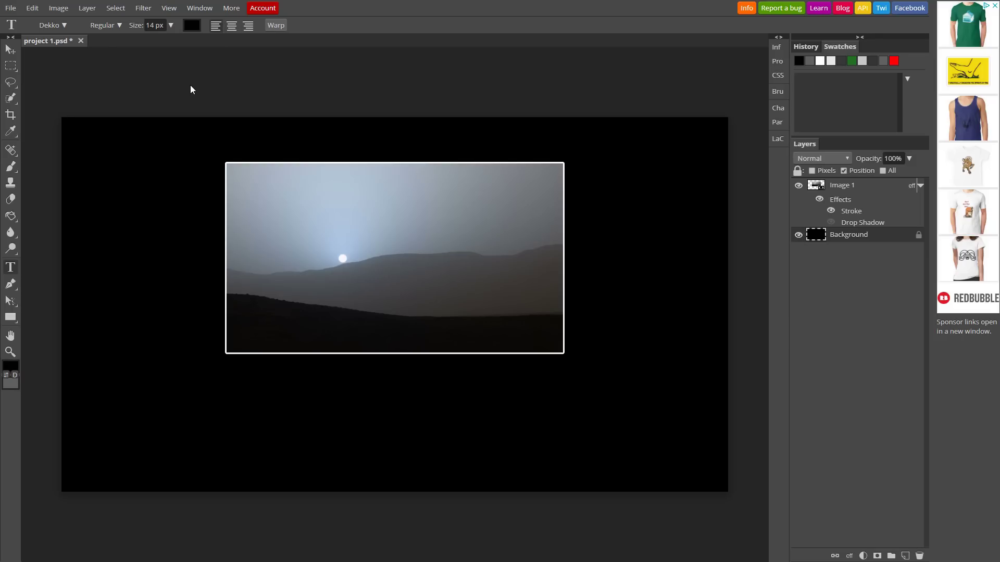
{"action": "left_click", "coordinate": [190, 27]}
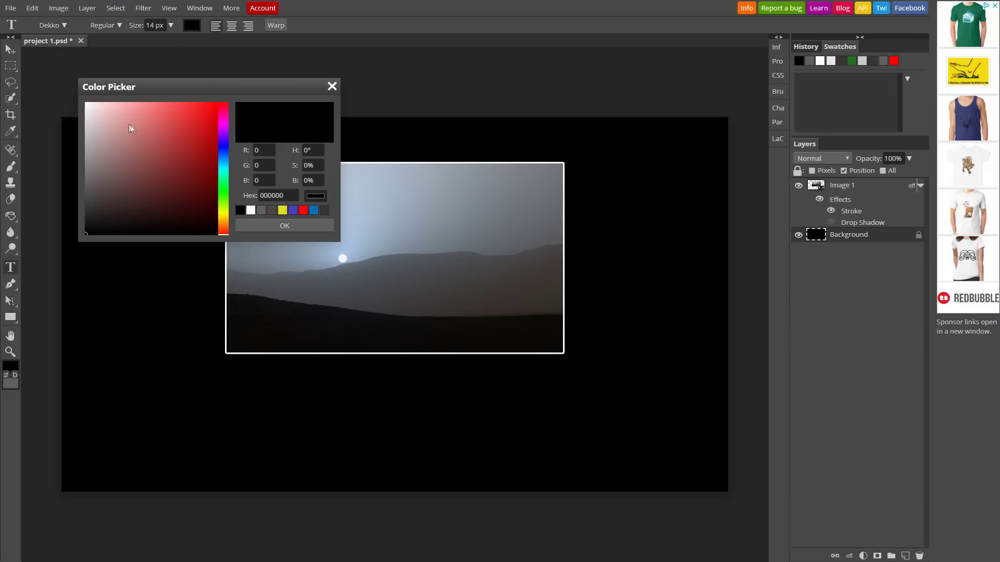
{"action": "left_click_drag", "start_coordinate": [130, 127], "coordinate": [73, 99]}
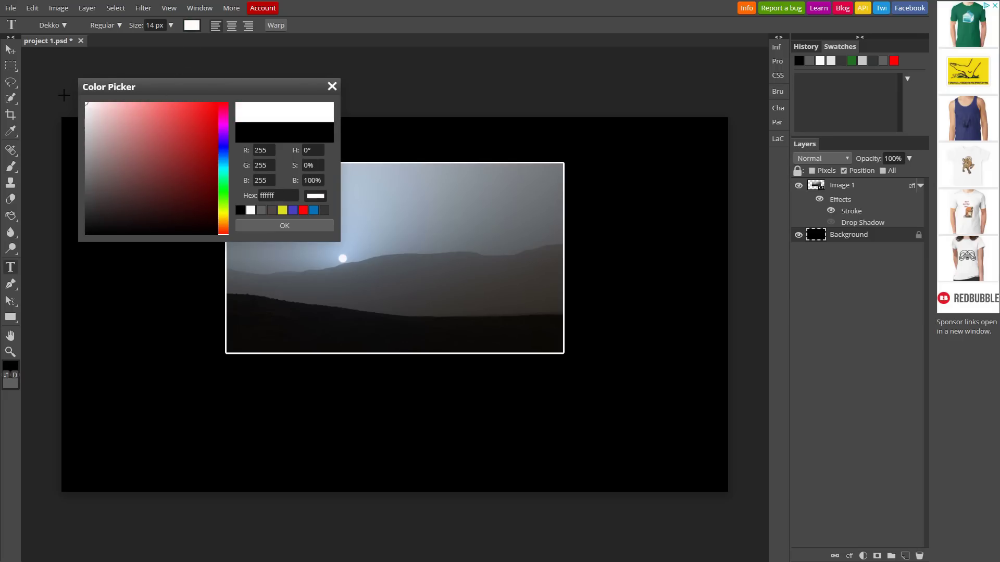
{"action": "left_click", "coordinate": [289, 225]}
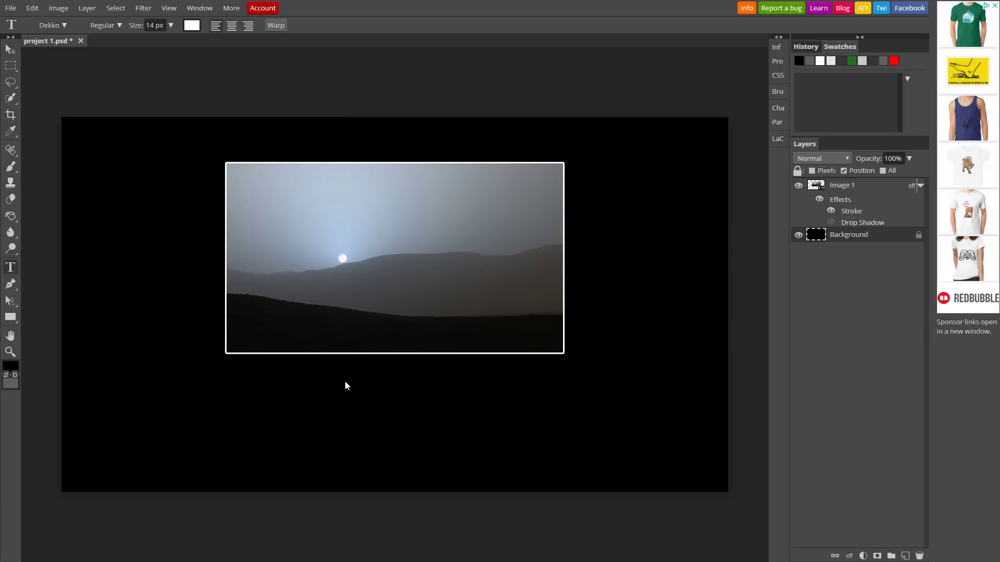
{"action": "left_click", "coordinate": [323, 369]}
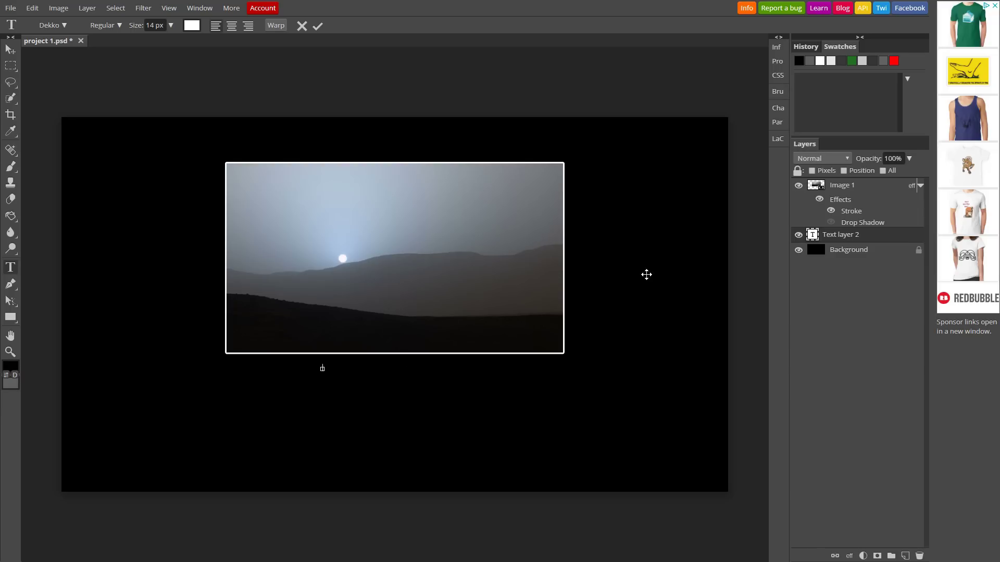
{"action": "type", "text": "The first image of the Sun setting on Mars."}
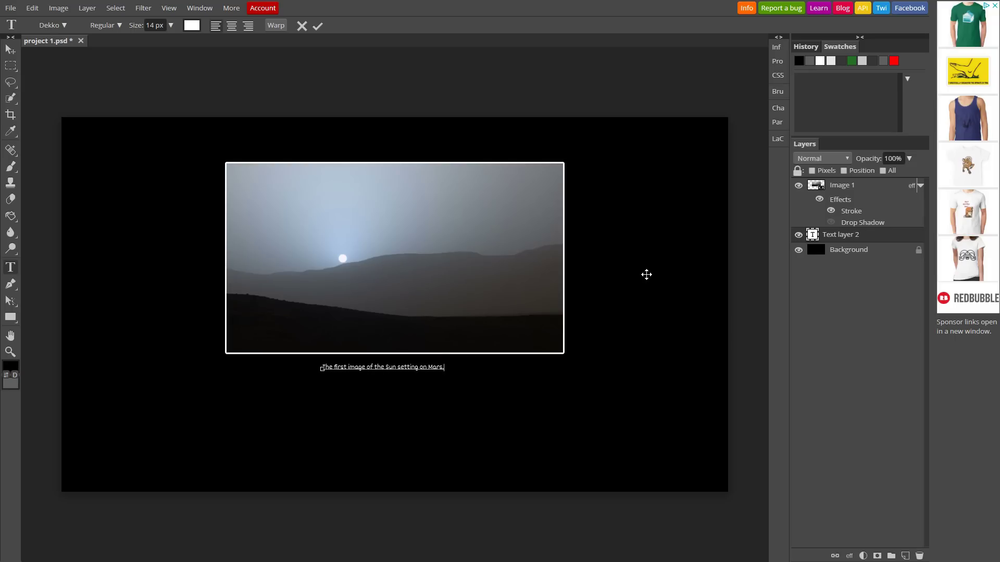
{"action": "left_click", "coordinate": [318, 25]}
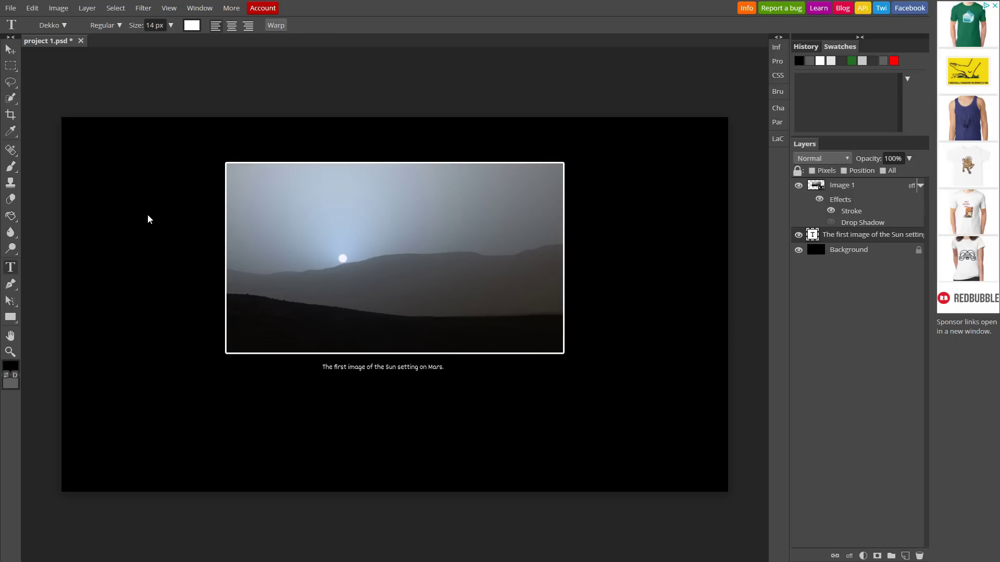
Enlarge the caption to about 36 px and centre it beneath the photo
{"action": "left_click", "coordinate": [170, 26]}
{"action": "left_click_drag", "start_coordinate": [145, 42], "coordinate": [149, 43]}
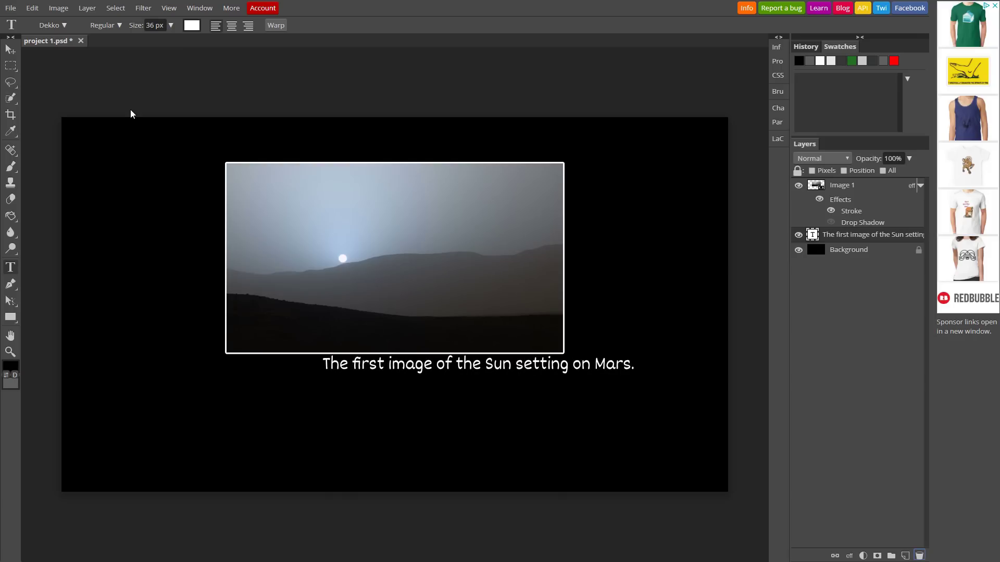
{"action": "key", "text": "v"}
{"action": "left_click_drag", "start_coordinate": [496, 366], "coordinate": [411, 367]}
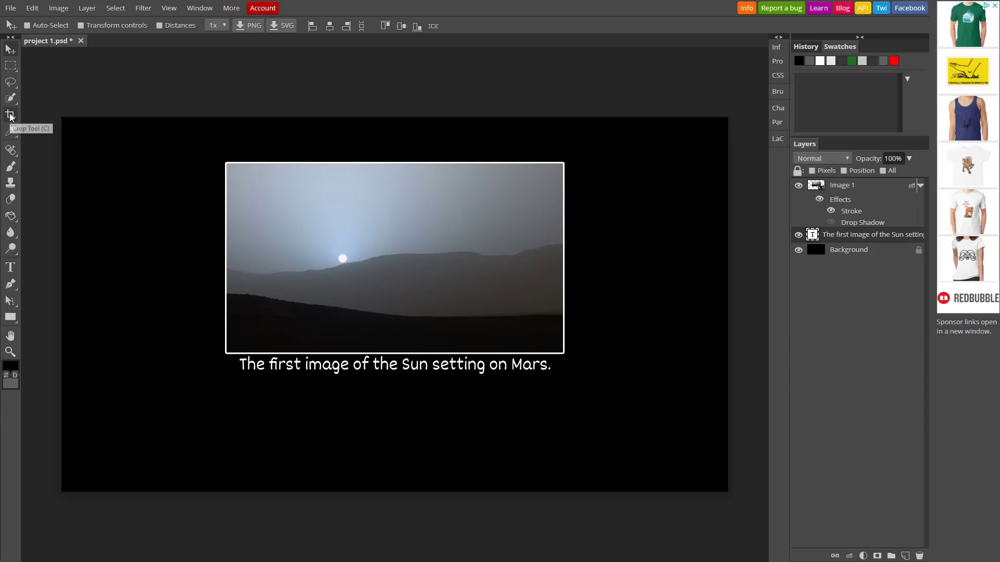
Crop the canvas tightly around the photo and caption, save, and add an empty Layer 3
{"action": "key", "text": "c"}
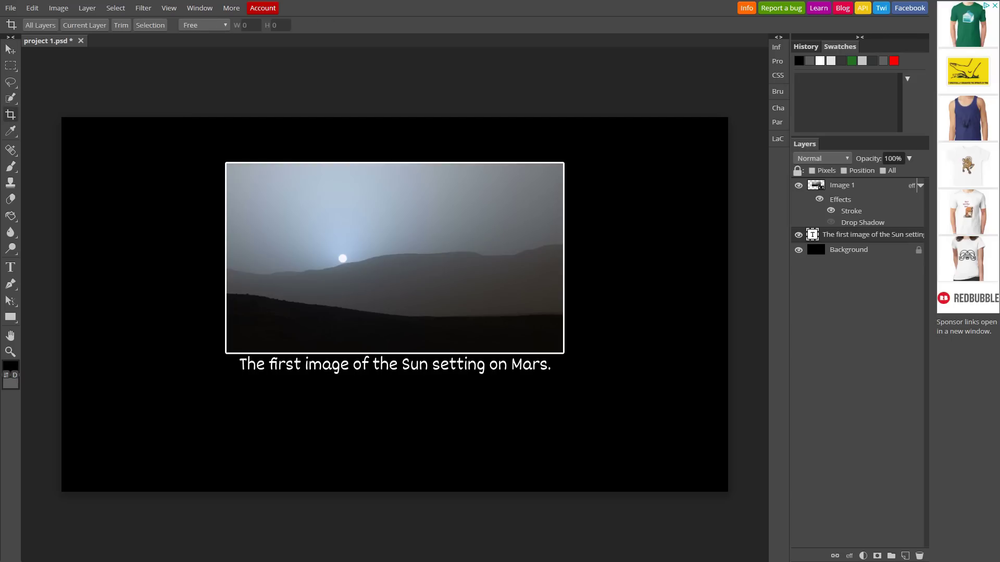
{"action": "left_click_drag", "start_coordinate": [208, 151], "coordinate": [583, 385]}
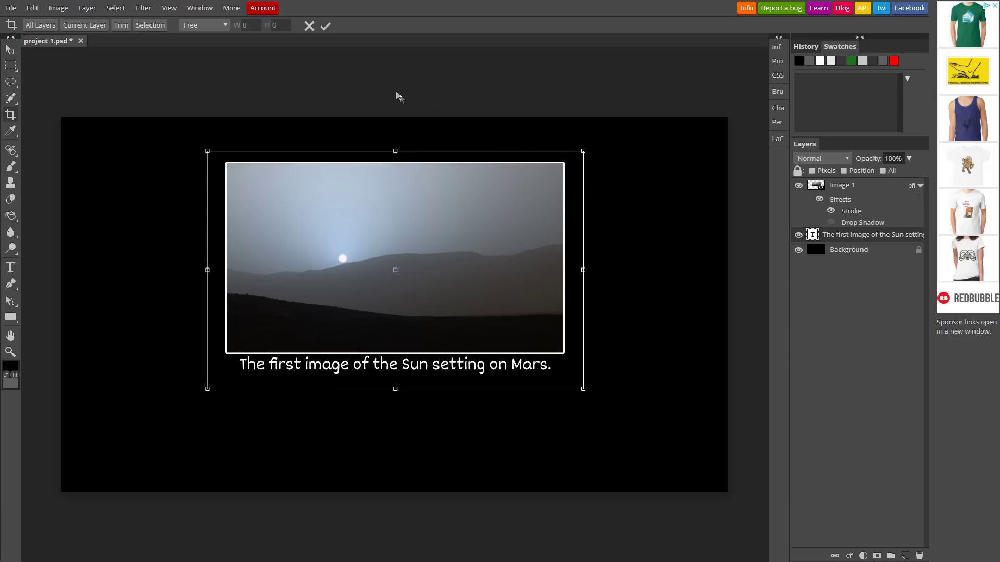
{"action": "left_click", "coordinate": [326, 26]}
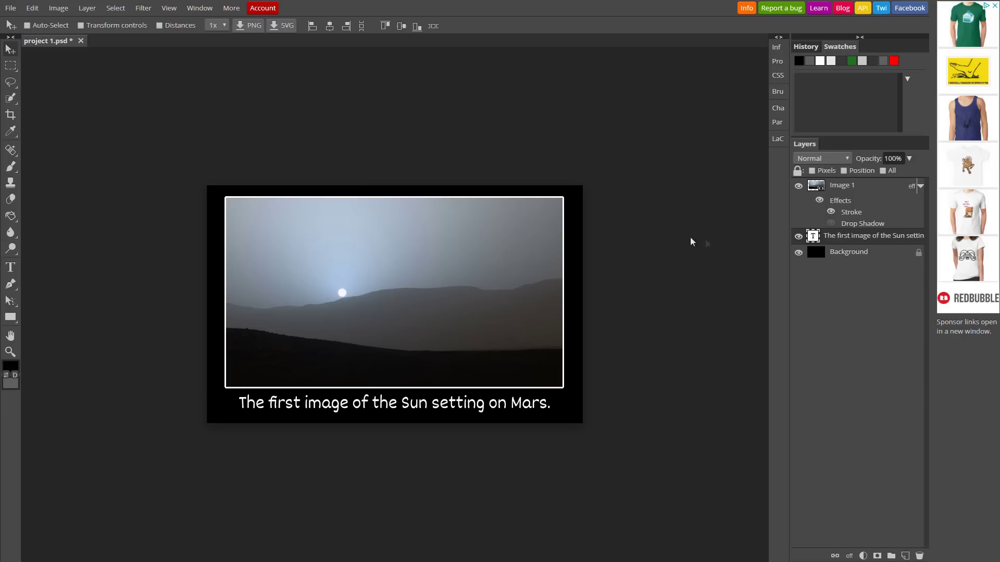
{"action": "key", "text": "ctrl+s"}
{"action": "left_click", "coordinate": [906, 556]}
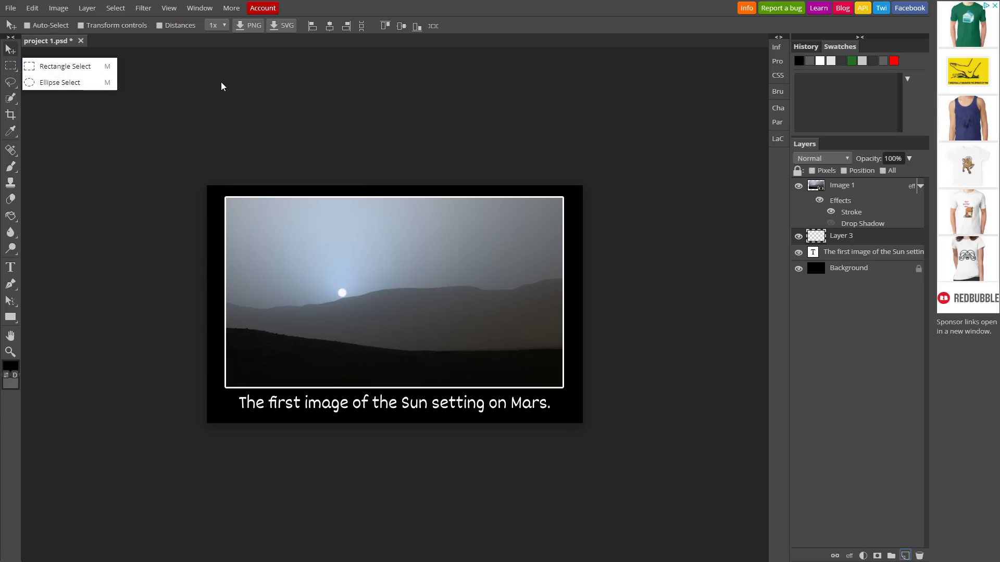
Make a rectangular selection band across the full canvas width near the photo's top
{"action": "key", "text": "m"}
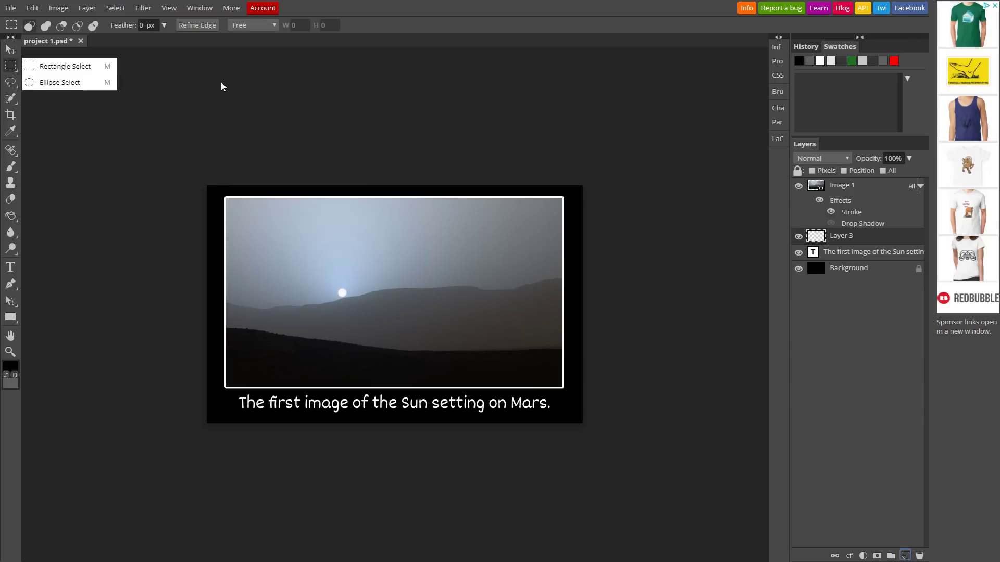
{"action": "left_click", "coordinate": [221, 84]}
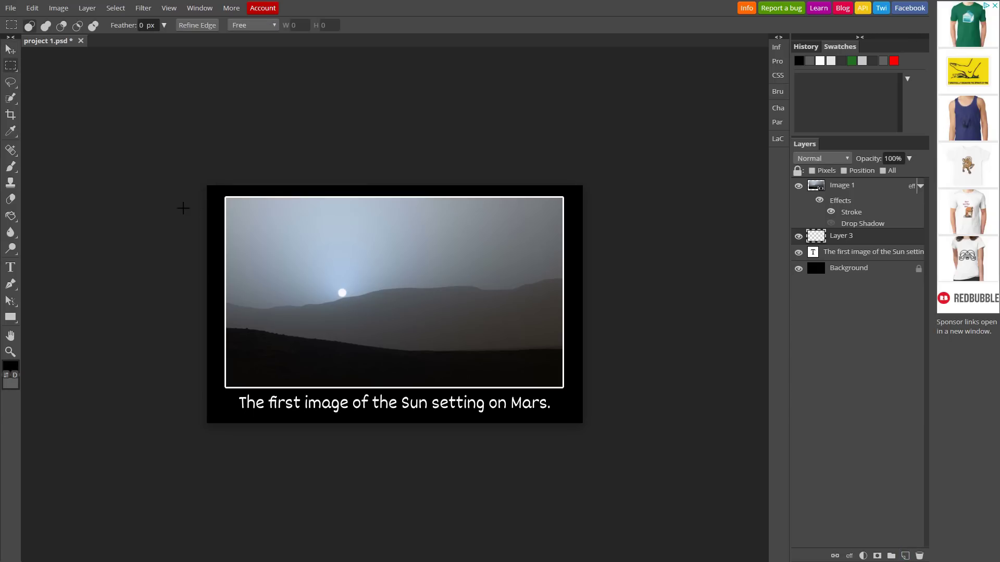
{"action": "left_click_drag", "start_coordinate": [183, 208], "coordinate": [645, 244]}
{"action": "right_click", "coordinate": [11, 168]}
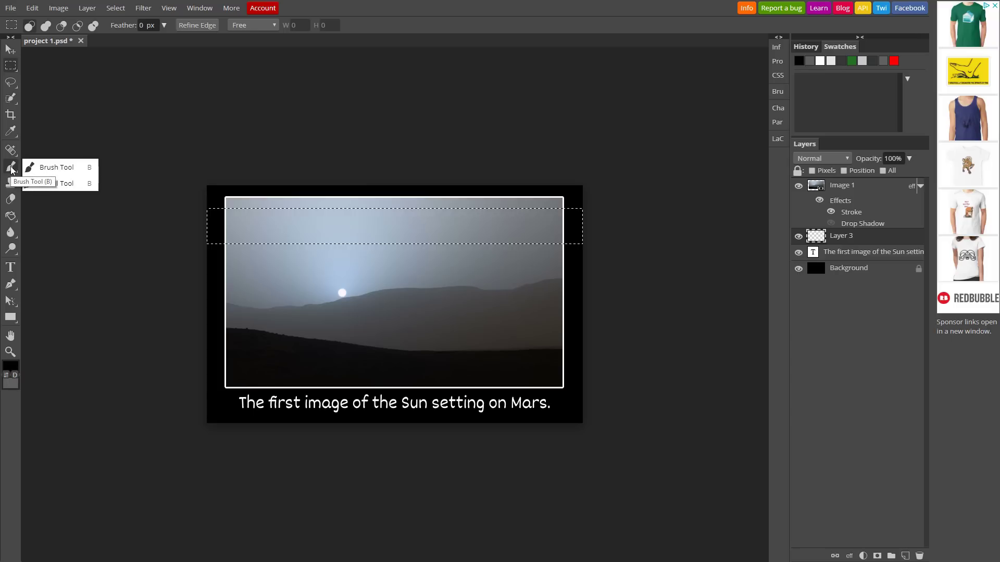
Paint white bars inside the selection on both sides of the photo with a white brush
{"action": "left_click", "coordinate": [52, 167]}
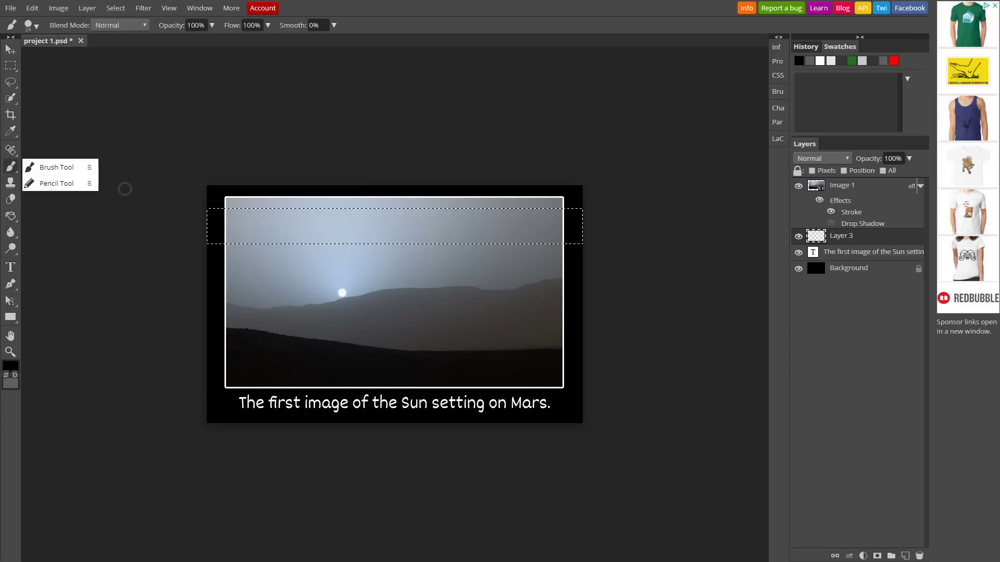
{"action": "left_click", "coordinate": [159, 197]}
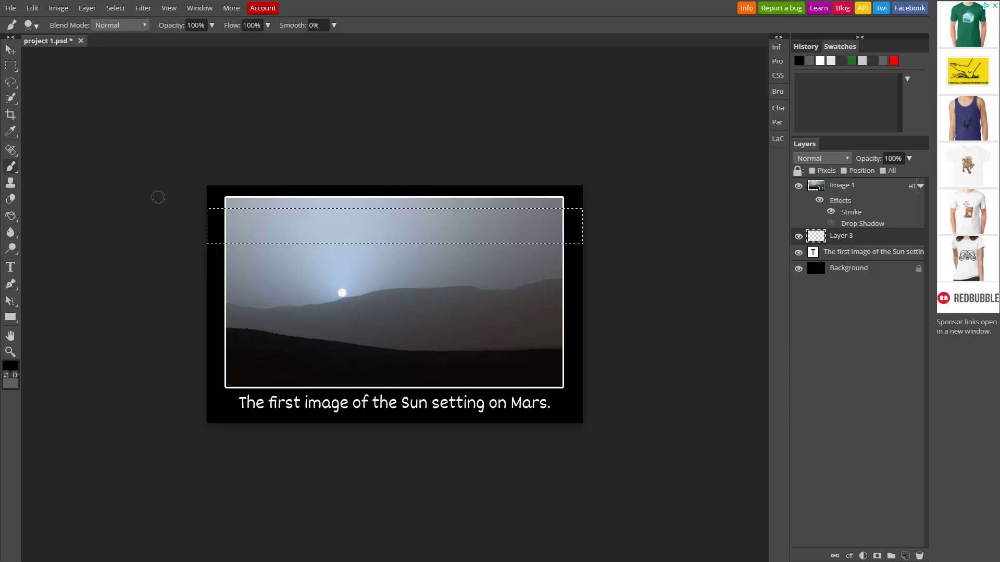
{"action": "left_click", "coordinate": [6, 373]}
{"action": "left_click", "coordinate": [7, 366]}
{"action": "left_click", "coordinate": [87, 103]}
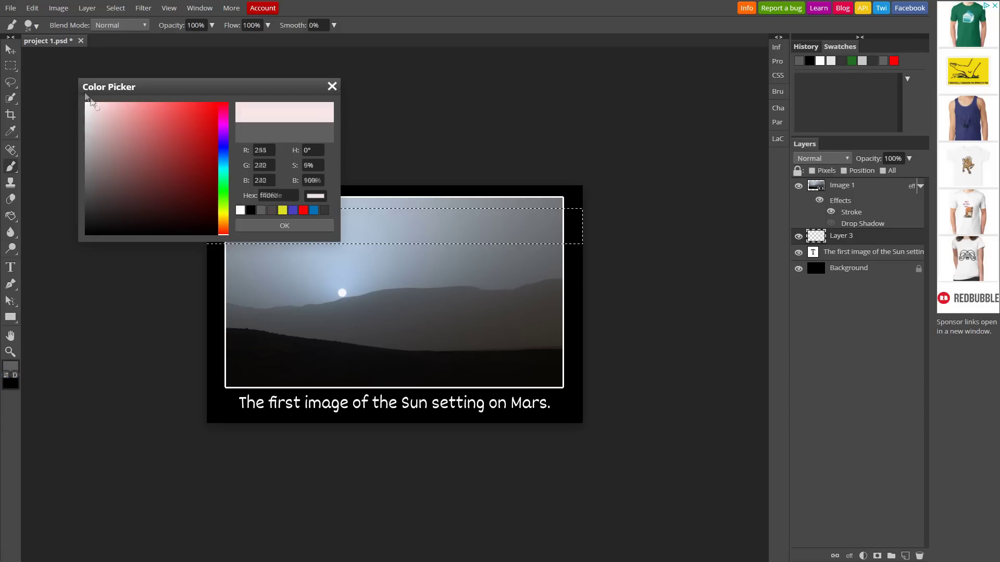
{"action": "left_click", "coordinate": [279, 228]}
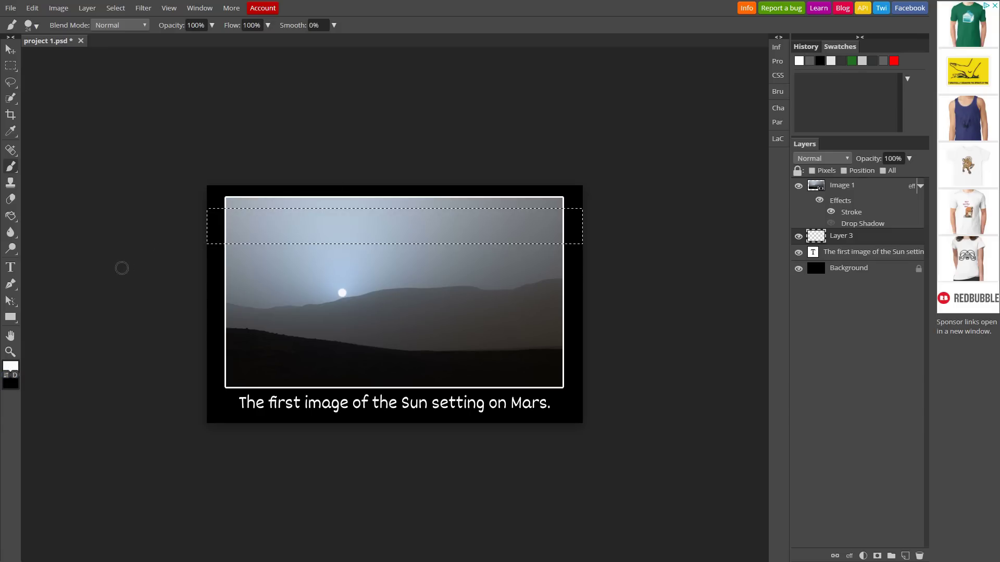
{"action": "mouse_move", "coordinate": [201, 242]}
{"action": "left_mouse_down"}
{"action": "mouse_move", "coordinate": [224, 240]}
{"action": "mouse_move", "coordinate": [221, 231]}
{"action": "mouse_move", "coordinate": [197, 231]}
{"action": "mouse_move", "coordinate": [219, 211]}
{"action": "left_mouse_up"}
{"action": "left_click_drag", "start_coordinate": [575, 239], "coordinate": [564, 214]}
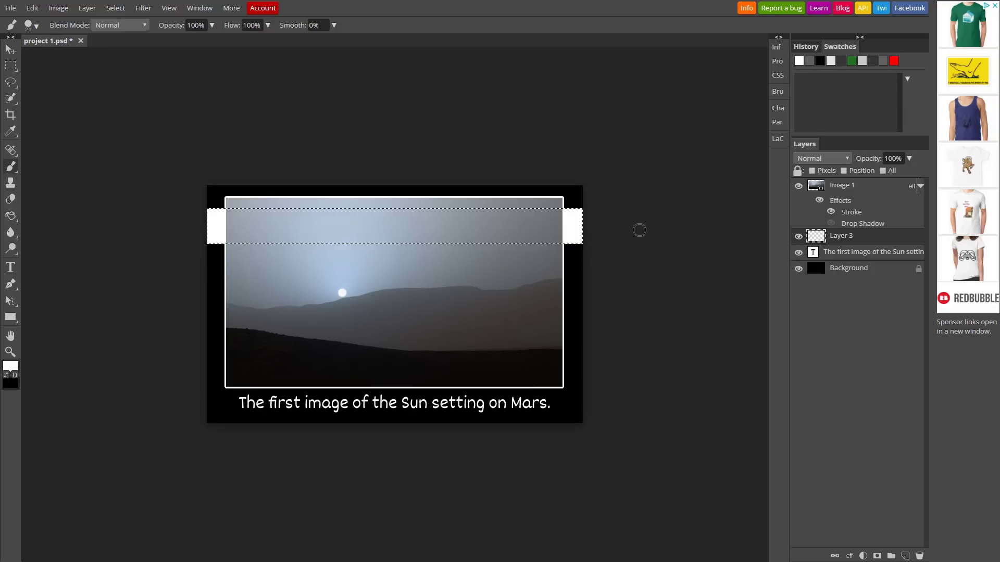
Delete a thin band through the middle of the white bars, leaving two stripes per side
{"action": "key", "text": "m"}
{"action": "key", "text": "ctrl+d"}
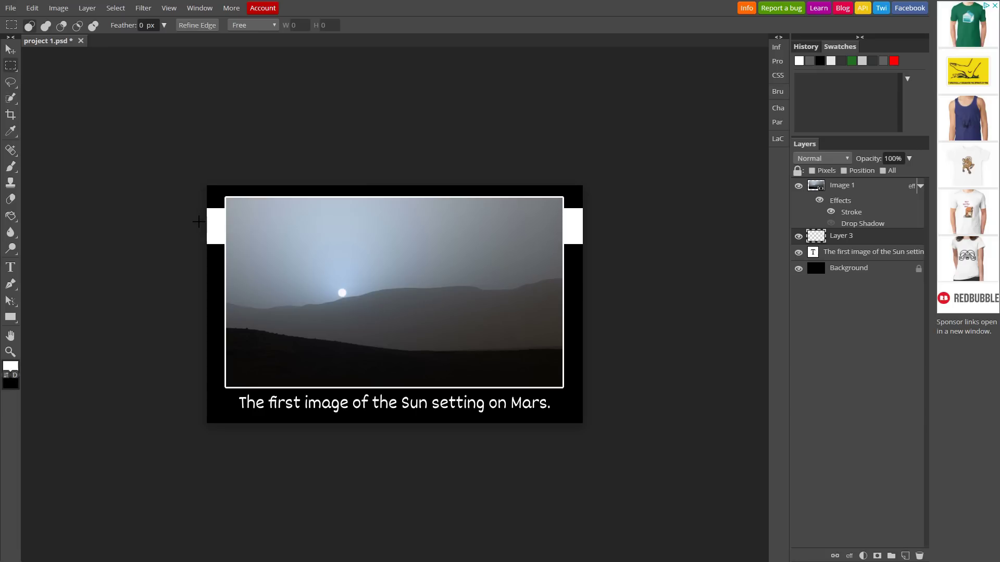
{"action": "left_click_drag", "start_coordinate": [198, 221], "coordinate": [617, 235]}
{"action": "key", "text": "Delete"}
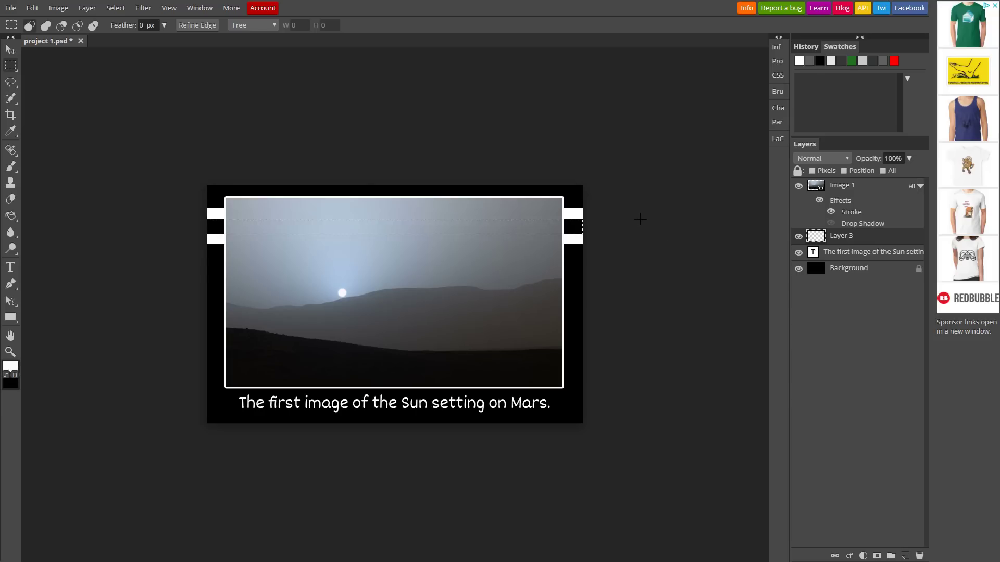
{"action": "key", "text": "ctrl+d"}
On a new layer above Image 1, paint two white RoundNoisyMarker streaks across the sky
{"action": "left_click", "coordinate": [844, 188]}
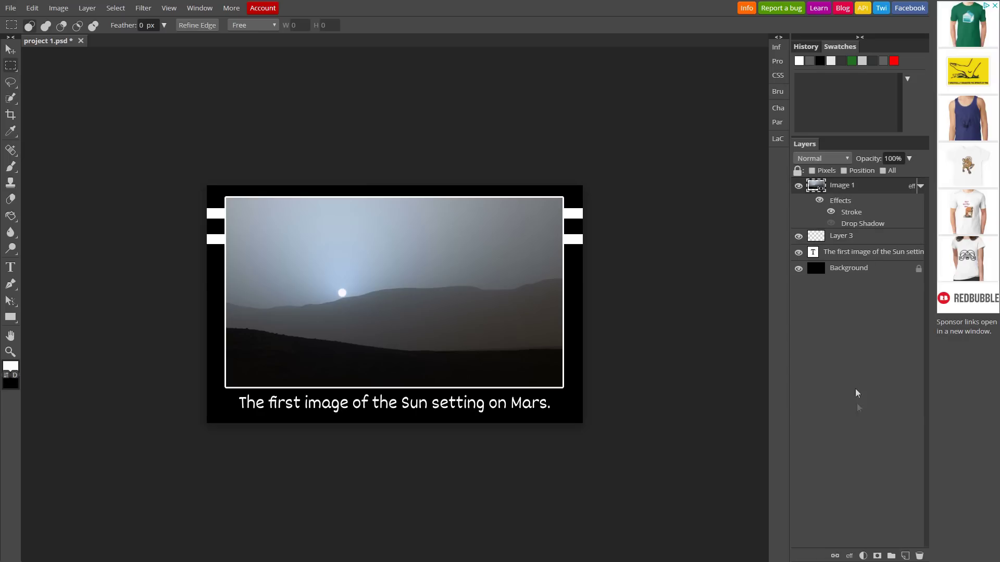
{"action": "left_click", "coordinate": [905, 555]}
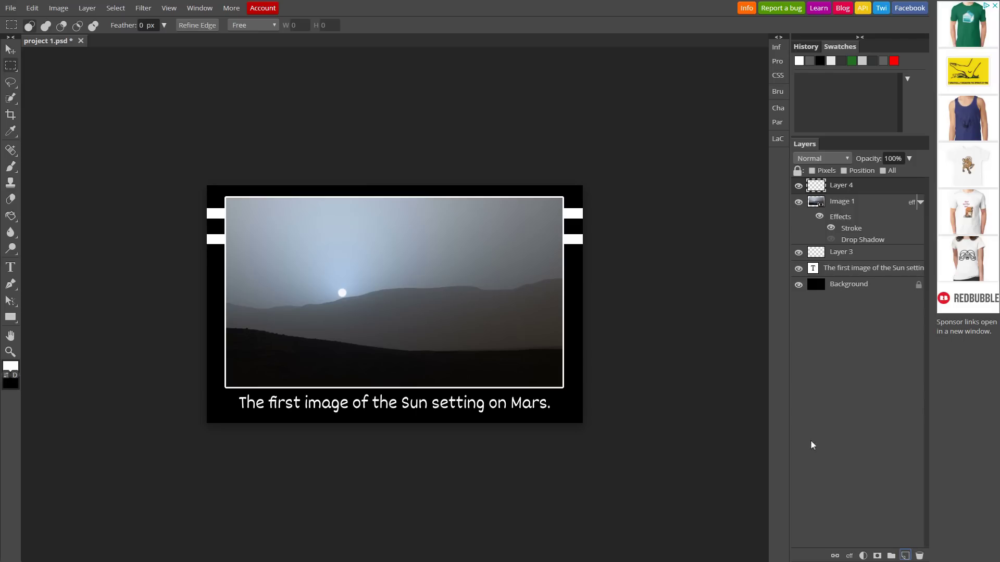
{"action": "key", "text": "b"}
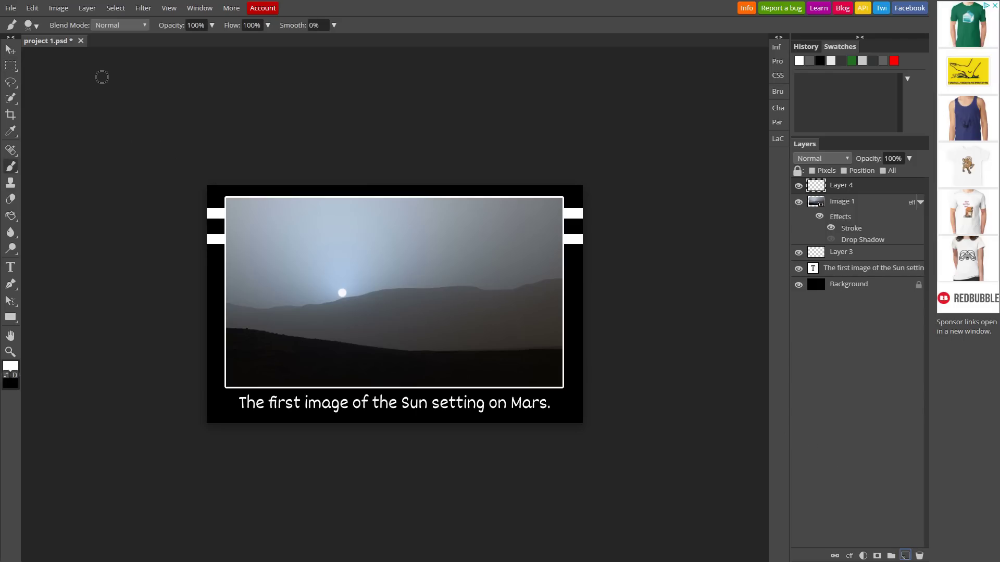
{"action": "left_click", "coordinate": [34, 30]}
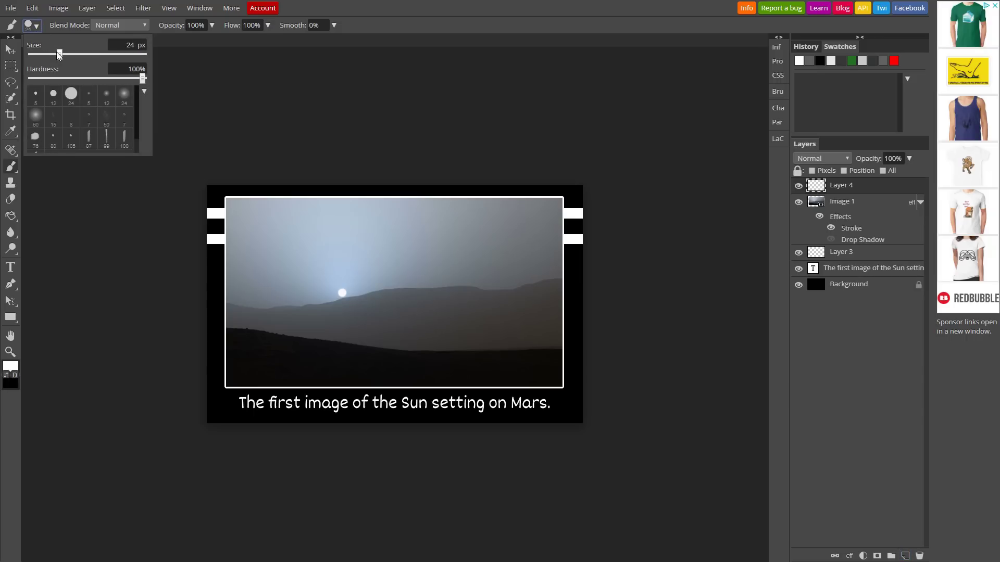
{"action": "left_click_drag", "start_coordinate": [59, 54], "coordinate": [70, 56]}
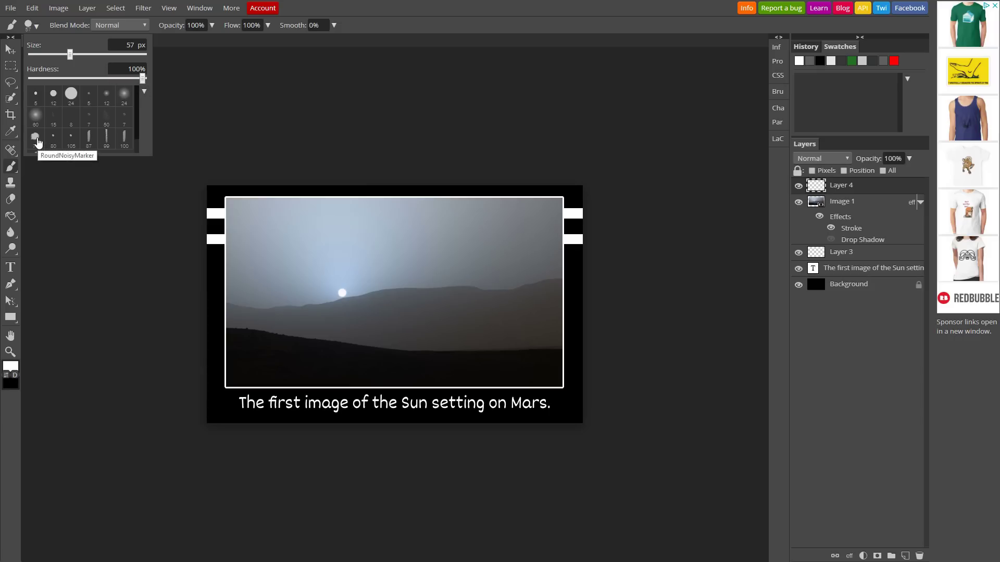
{"action": "left_click", "coordinate": [38, 140]}
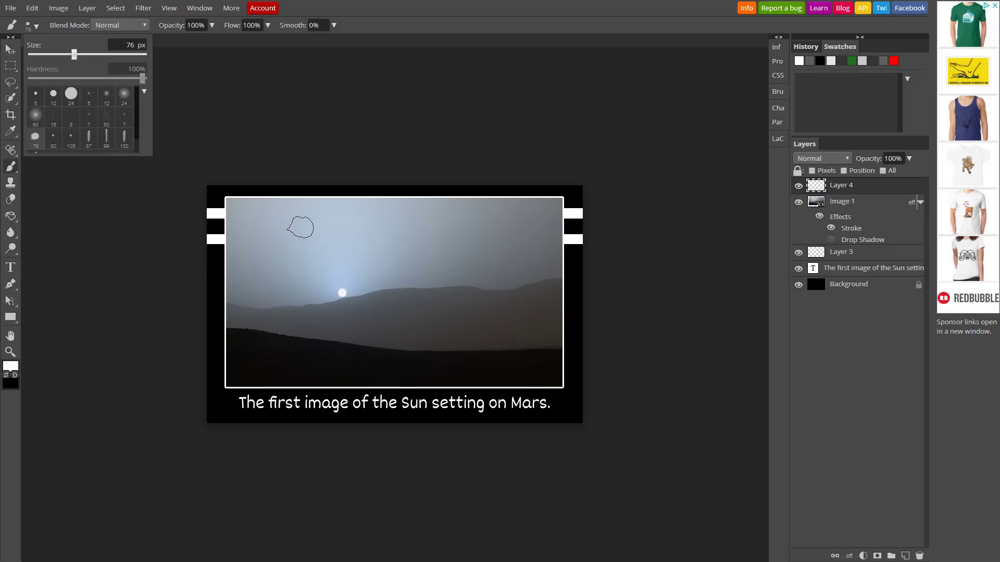
{"action": "mouse_move", "coordinate": [371, 244]}
{"action": "left_mouse_down"}
{"action": "mouse_move", "coordinate": [439, 271]}
{"action": "mouse_move", "coordinate": [343, 249]}
{"action": "mouse_move", "coordinate": [428, 287]}
{"action": "left_mouse_up"}
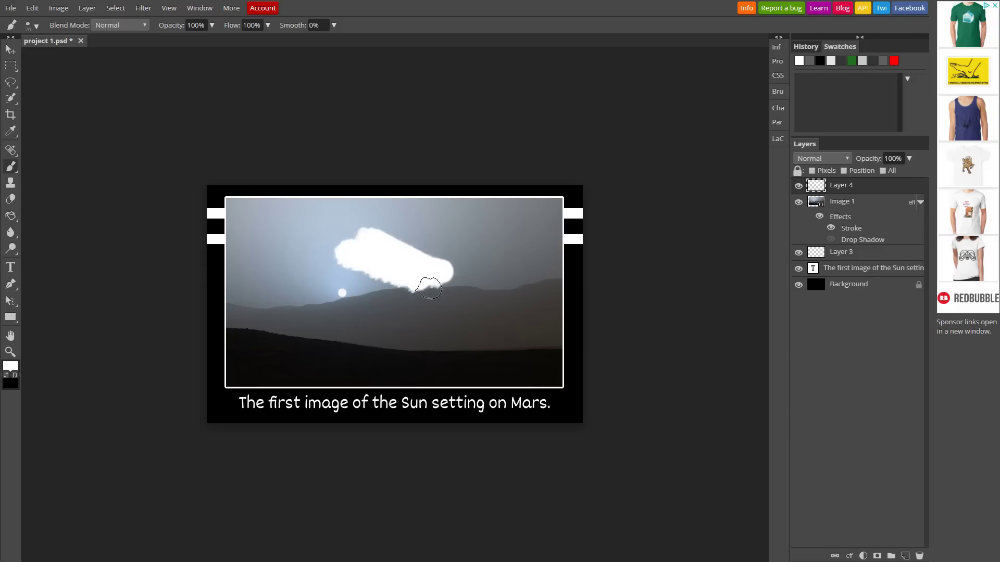
{"action": "mouse_move", "coordinate": [264, 251]}
{"action": "left_mouse_down"}
{"action": "mouse_move", "coordinate": [301, 224]}
{"action": "mouse_move", "coordinate": [266, 249]}
{"action": "mouse_move", "coordinate": [285, 305]}
{"action": "left_mouse_up"}
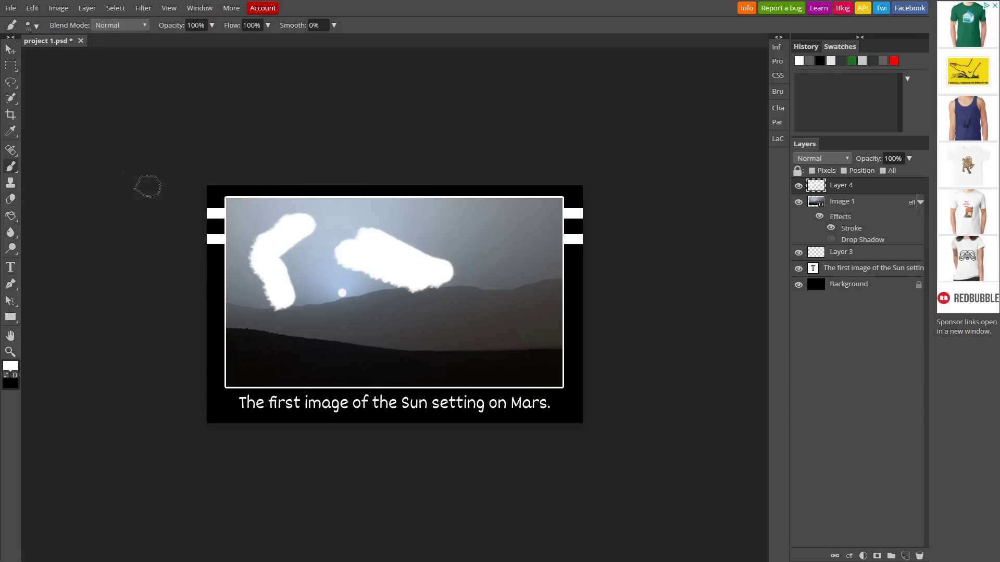
With a 19 px eraser, carve the left streak into a crescent and trim the cloud's right end
{"action": "key", "text": "e"}
{"action": "left_click", "coordinate": [32, 26]}
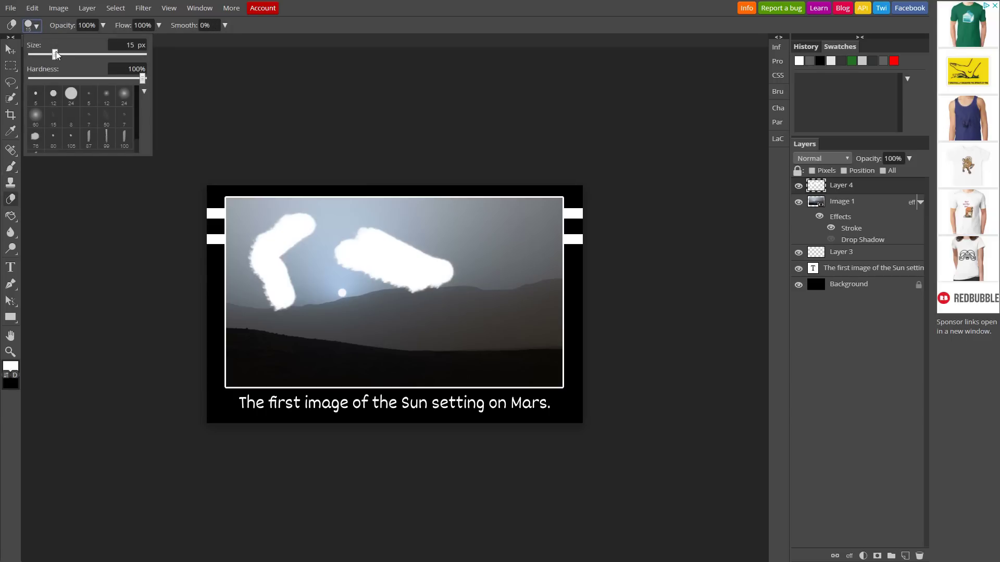
{"action": "left_click_drag", "start_coordinate": [55, 51], "coordinate": [76, 58]}
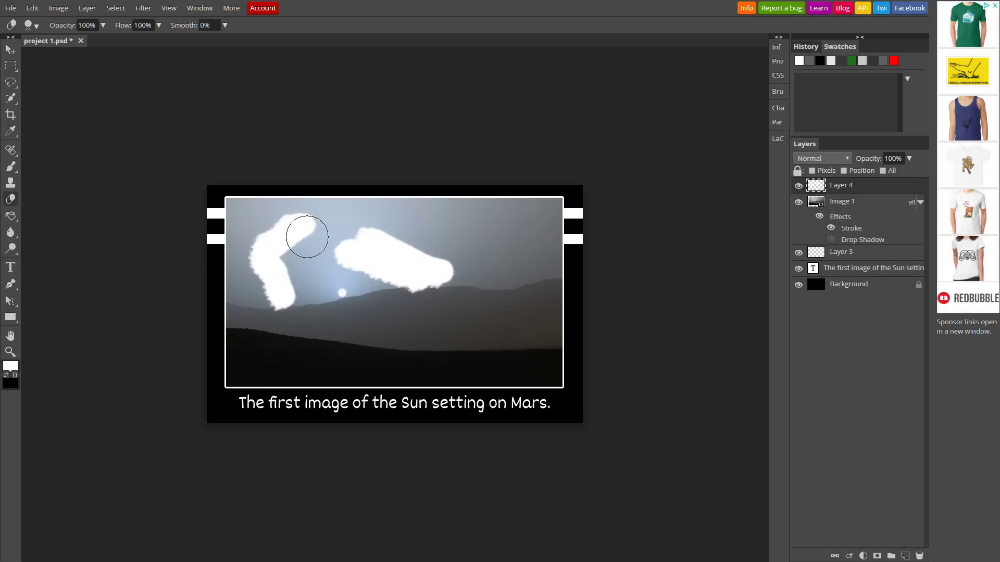
{"action": "mouse_move", "coordinate": [306, 229]}
{"action": "left_mouse_down"}
{"action": "mouse_move", "coordinate": [284, 268]}
{"action": "mouse_move", "coordinate": [301, 306]}
{"action": "mouse_move", "coordinate": [276, 307]}
{"action": "mouse_move", "coordinate": [264, 285]}
{"action": "mouse_move", "coordinate": [267, 248]}
{"action": "mouse_move", "coordinate": [305, 214]}
{"action": "left_mouse_up"}
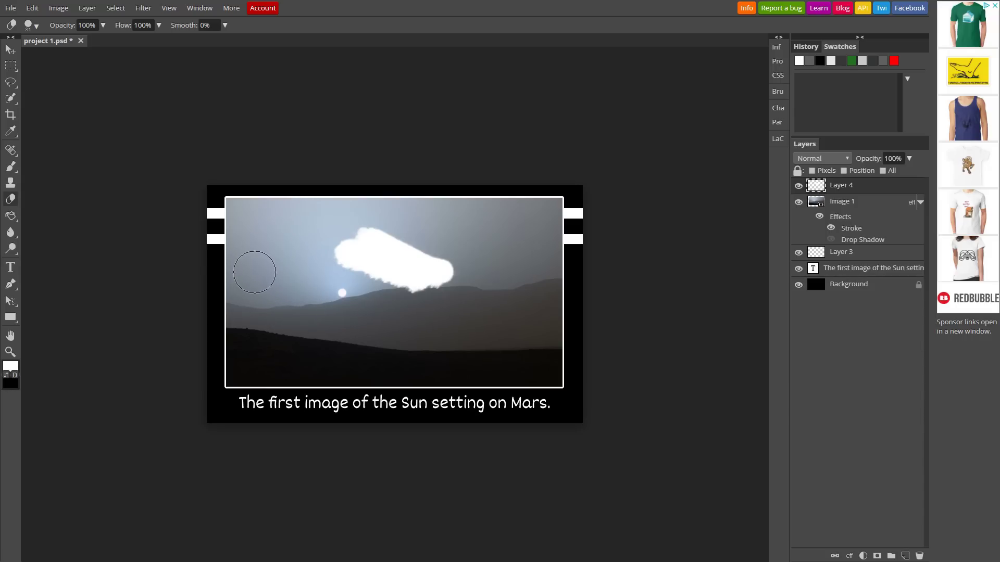
{"action": "mouse_move", "coordinate": [472, 246]}
{"action": "left_mouse_down"}
{"action": "mouse_move", "coordinate": [468, 280]}
{"action": "mouse_move", "coordinate": [430, 235]}
{"action": "left_mouse_up"}
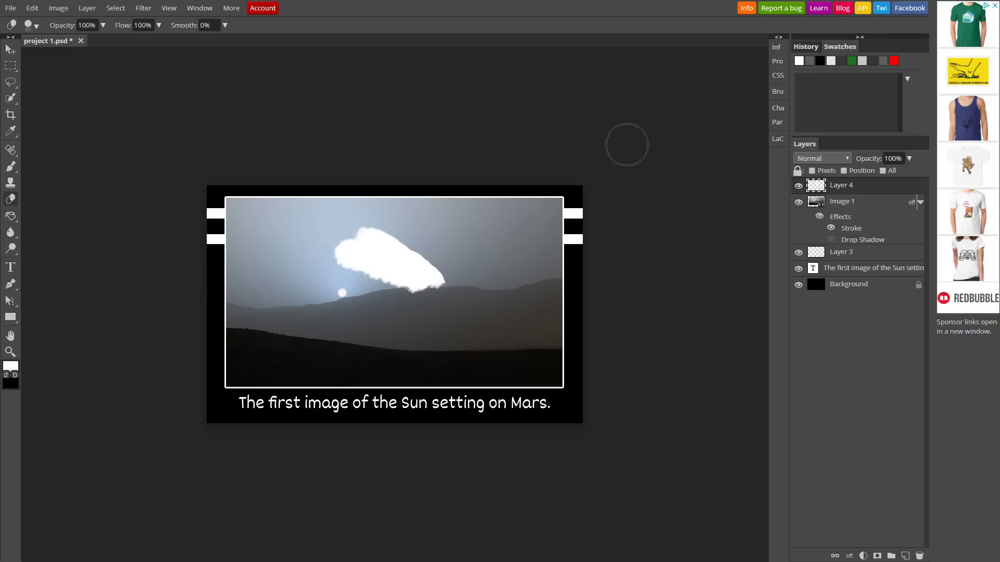
Set Layer 4 to Overlay blend mode and move the cloud down and right over the hills
{"action": "left_click", "coordinate": [845, 158]}
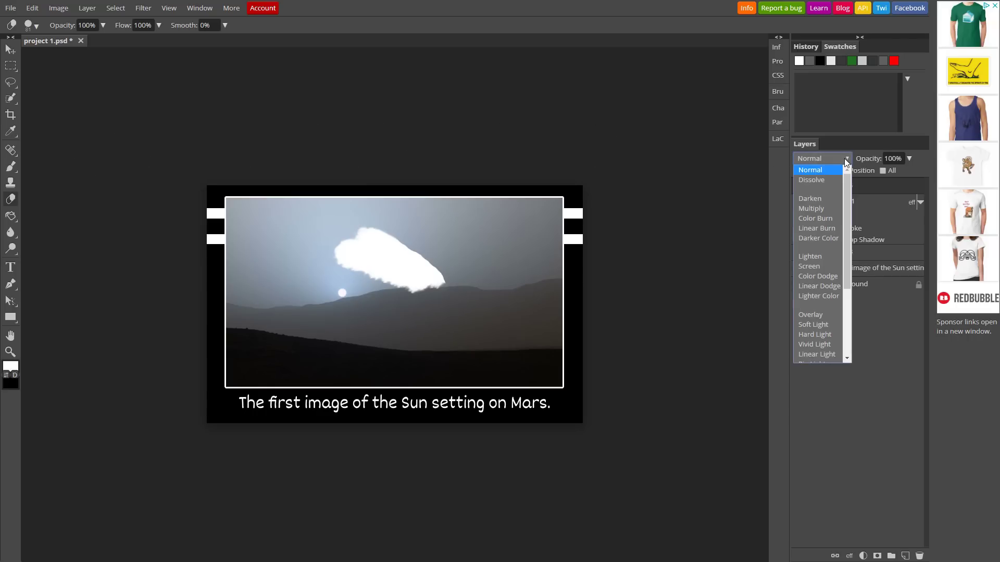
{"action": "left_click", "coordinate": [819, 314]}
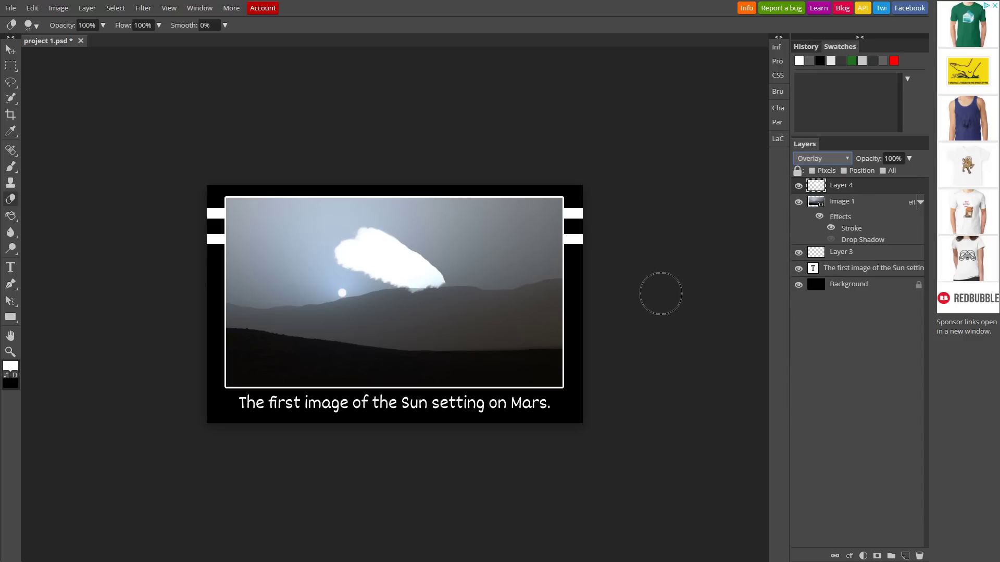
{"action": "left_click", "coordinate": [10, 49]}
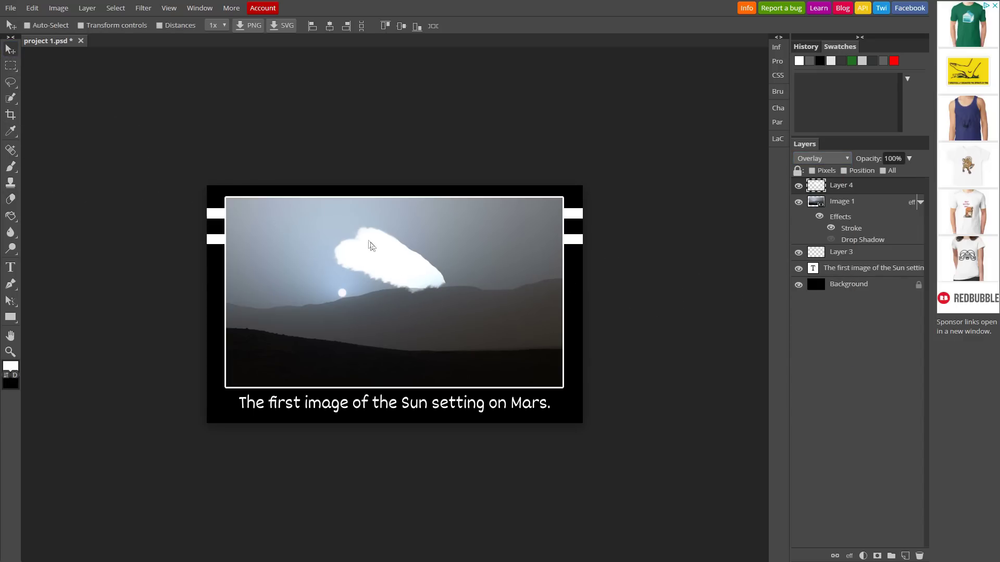
{"action": "left_click_drag", "start_coordinate": [371, 246], "coordinate": [424, 280]}
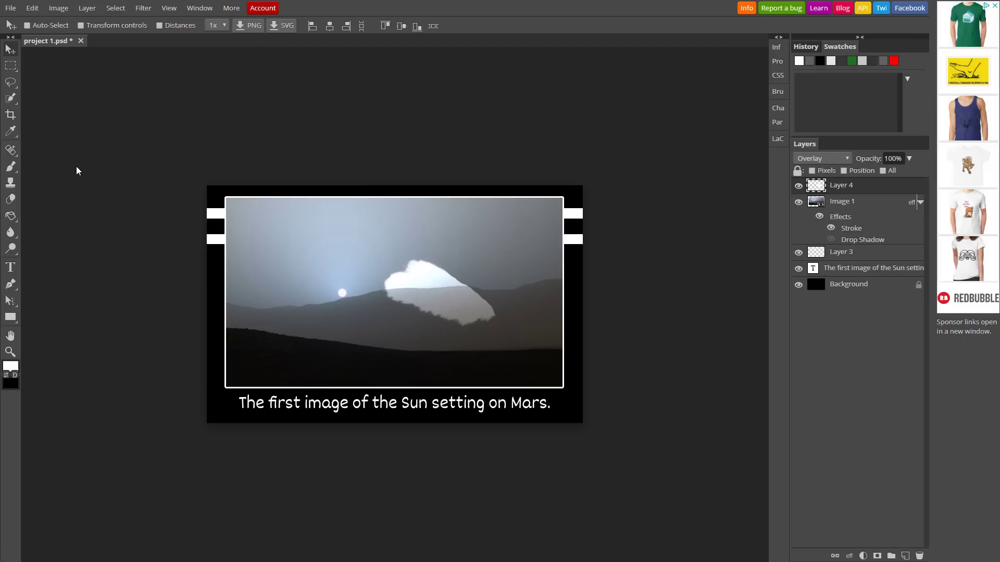
Lasso the upper part of the cloud on Layer 4, delete it, and deselect
{"action": "right_click", "coordinate": [12, 83]}
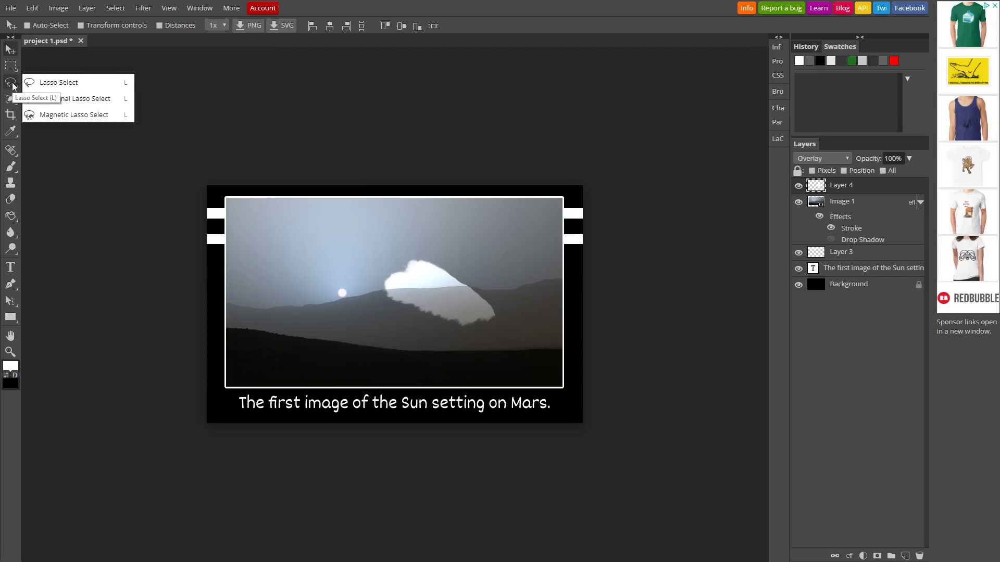
{"action": "left_click", "coordinate": [11, 84]}
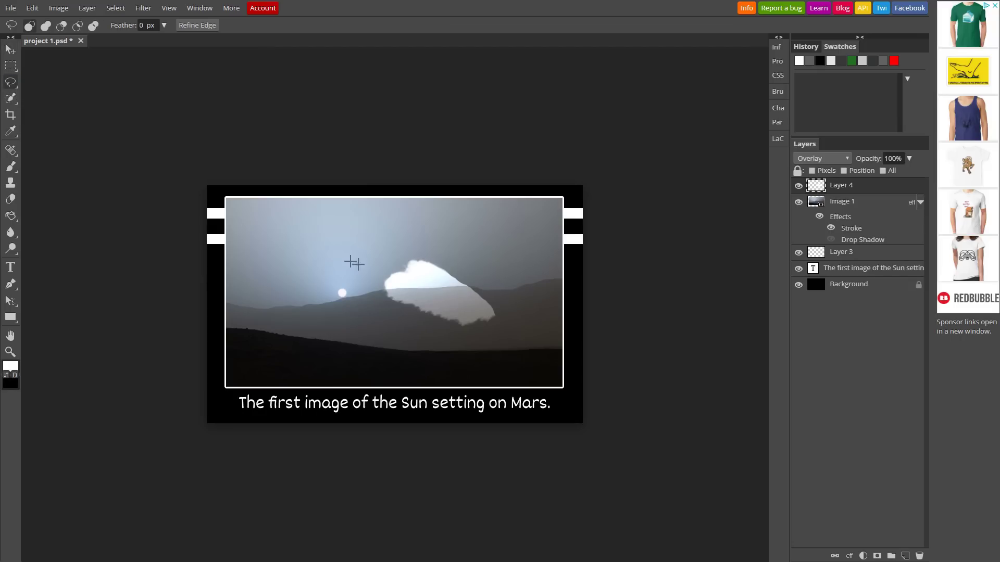
{"action": "mouse_move", "coordinate": [378, 286]}
{"action": "left_mouse_down"}
{"action": "mouse_move", "coordinate": [468, 284]}
{"action": "mouse_move", "coordinate": [457, 252]}
{"action": "mouse_move", "coordinate": [419, 233]}
{"action": "mouse_move", "coordinate": [378, 265]}
{"action": "mouse_move", "coordinate": [385, 291]}
{"action": "left_mouse_up"}
{"action": "key", "text": "Delete"}
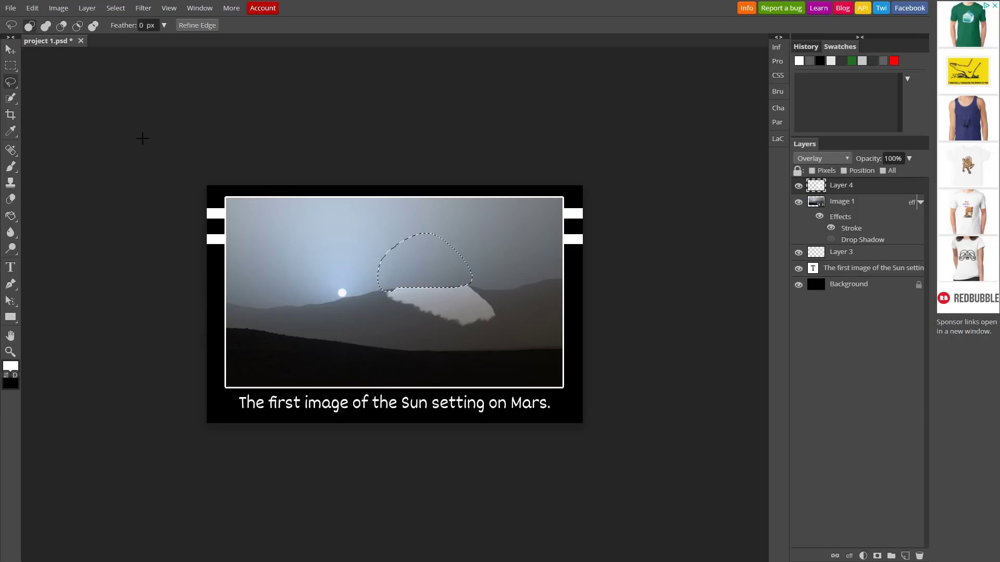
{"action": "key", "text": "m"}
{"action": "key", "text": "ctrl+d"}
Create a new blank 1280×720 document
{"action": "left_click", "coordinate": [10, 8]}
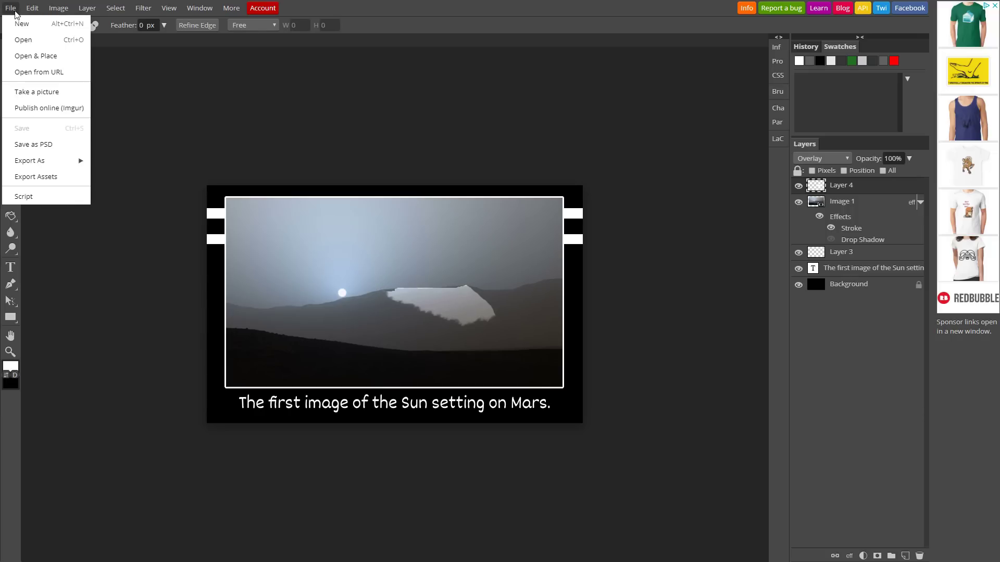
{"action": "left_click", "coordinate": [20, 23]}
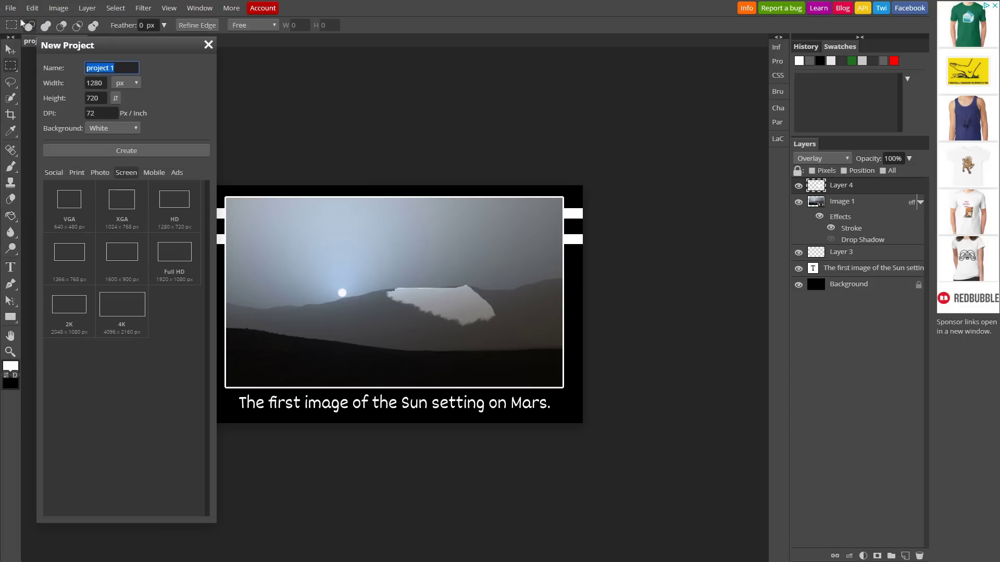
{"action": "left_click", "coordinate": [138, 150]}
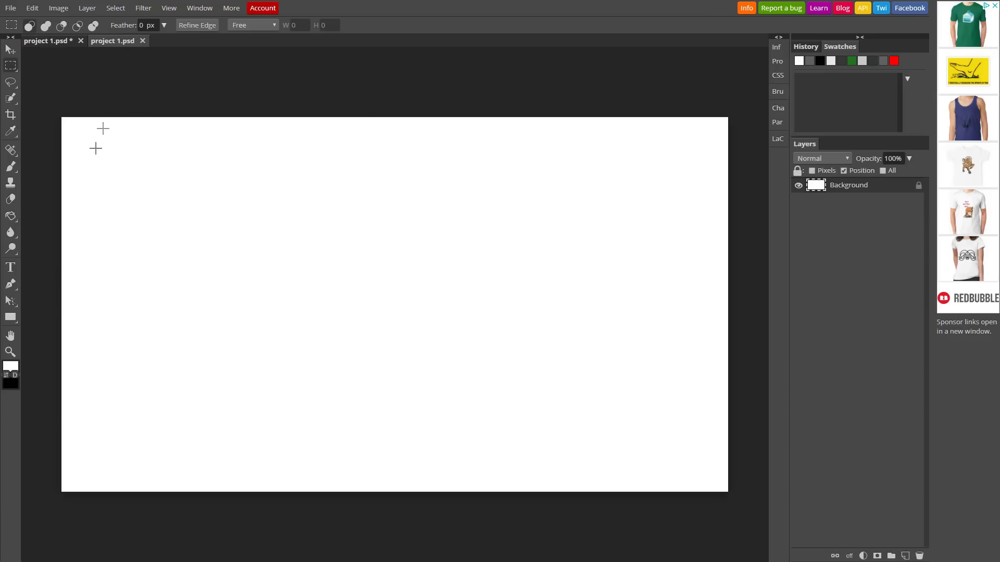
Set the foreground colour to 373737 and fill the Background with it using the Paint Bucket
{"action": "left_click", "coordinate": [12, 367]}
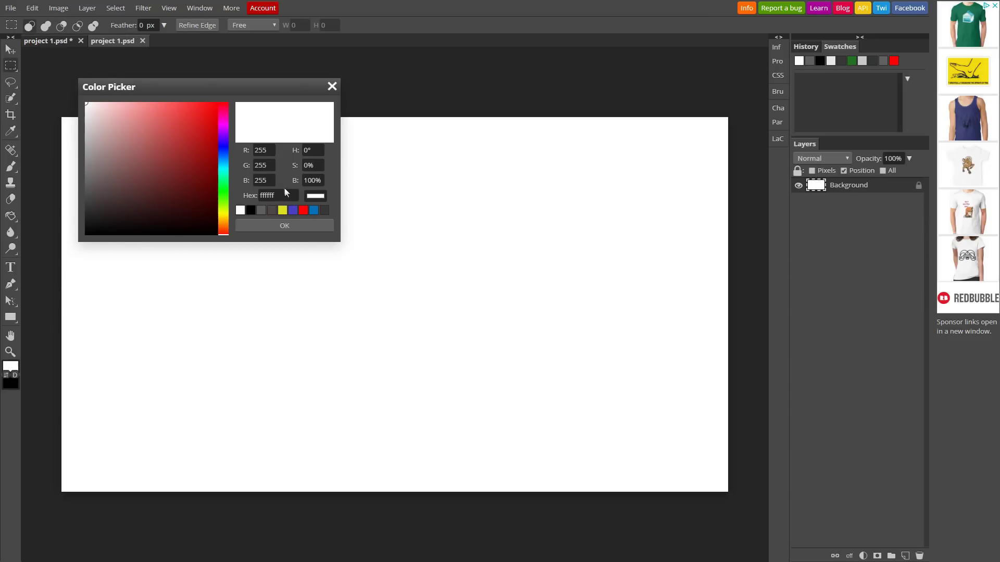
{"action": "left_click", "coordinate": [281, 196]}
{"action": "type", "text": "373737"}
{"action": "key", "text": "Return"}
{"action": "left_click", "coordinate": [280, 224]}
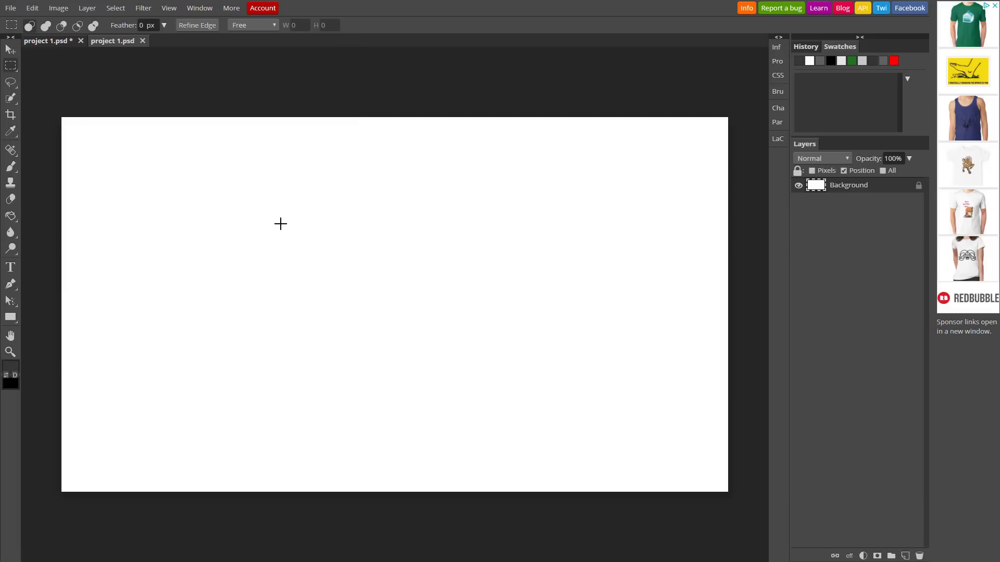
{"action": "right_click", "coordinate": [11, 217]}
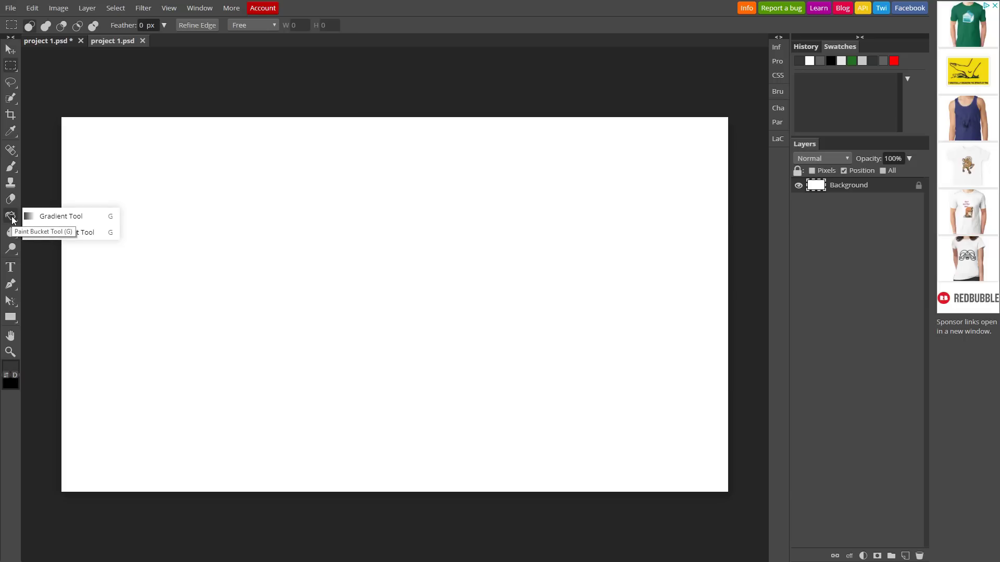
{"action": "left_click", "coordinate": [81, 234]}
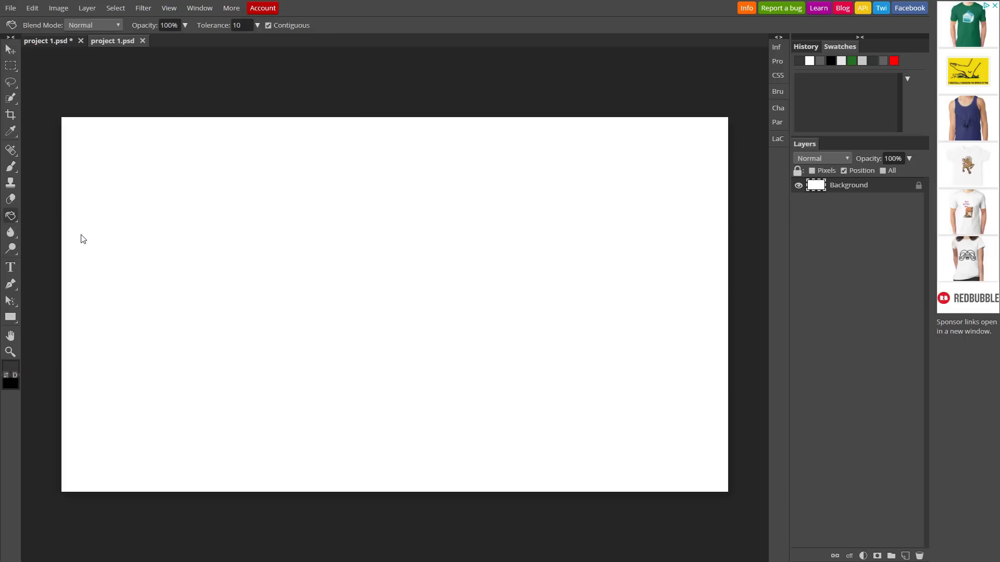
{"action": "left_click", "coordinate": [183, 255]}
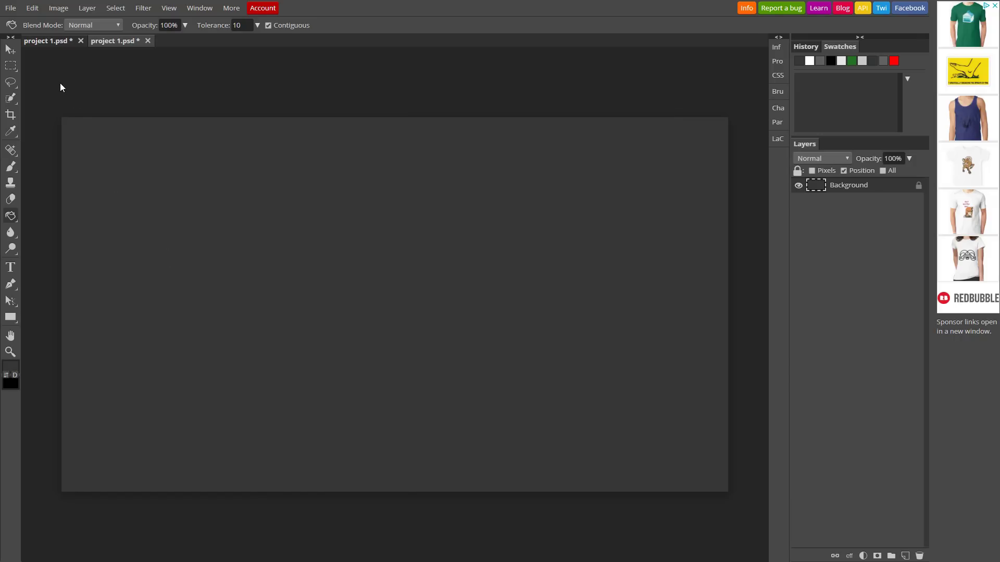
Set up the Text tool with white colour, 135 px size and the Denk One font
{"action": "key", "text": "t"}
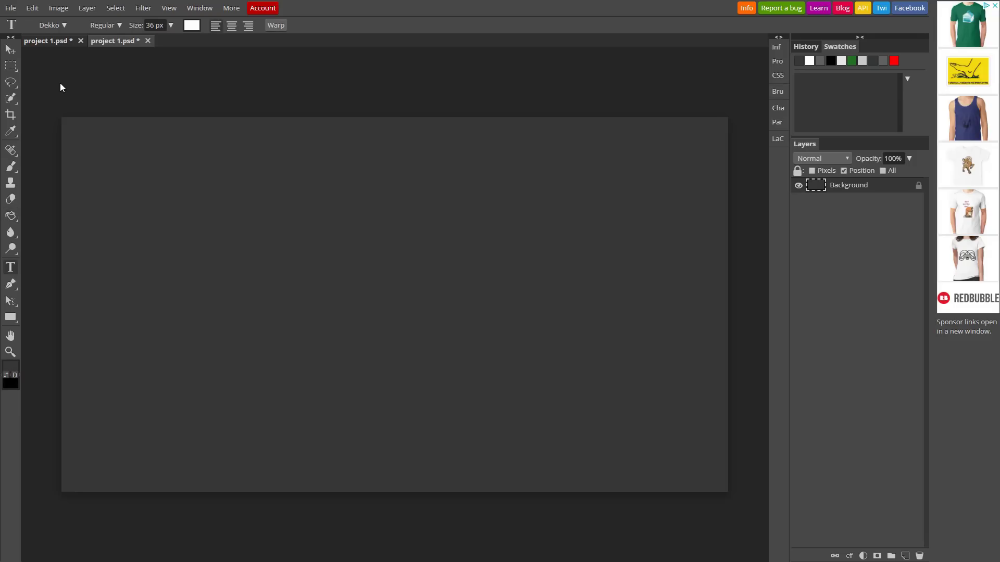
{"action": "left_click", "coordinate": [190, 30]}
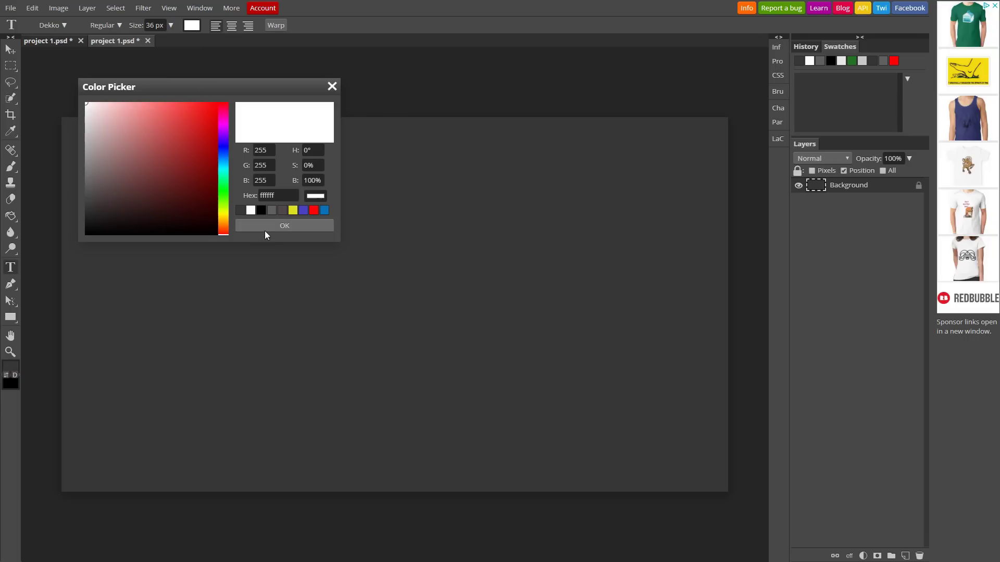
{"action": "left_click", "coordinate": [265, 227]}
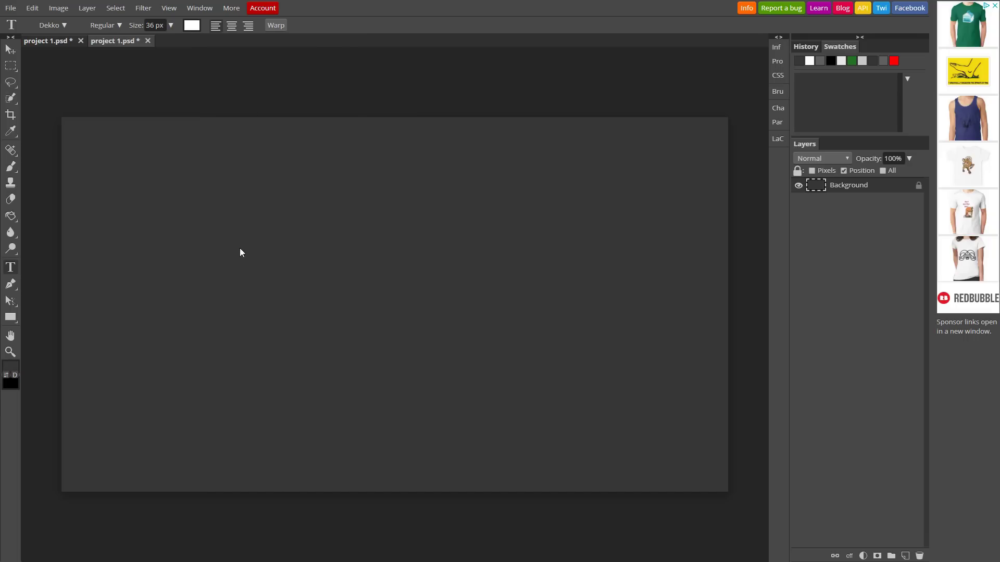
{"action": "left_click", "coordinate": [172, 25]}
{"action": "left_click_drag", "start_coordinate": [147, 43], "coordinate": [151, 45]}
{"action": "left_click", "coordinate": [66, 24]}
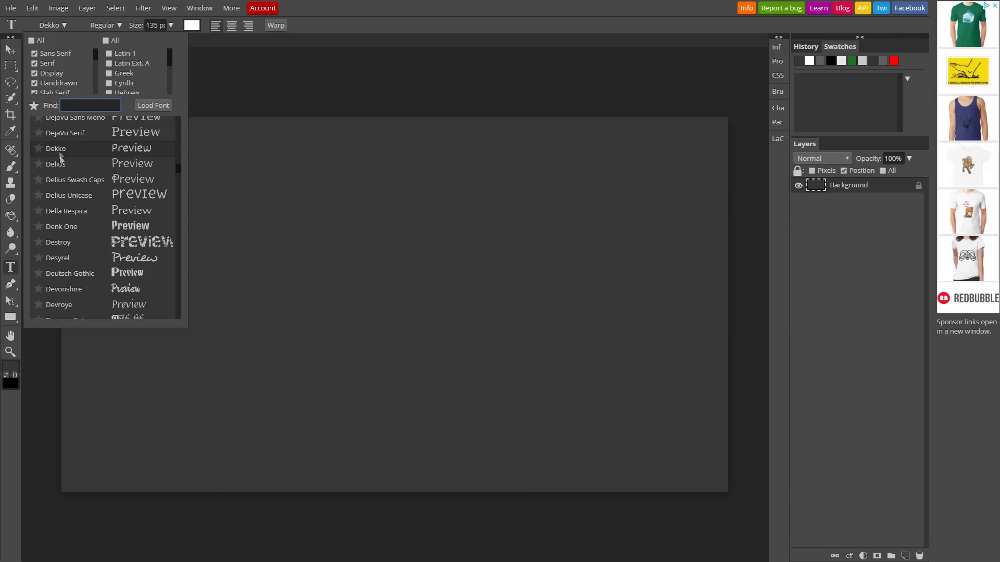
{"action": "left_click", "coordinate": [76, 227]}
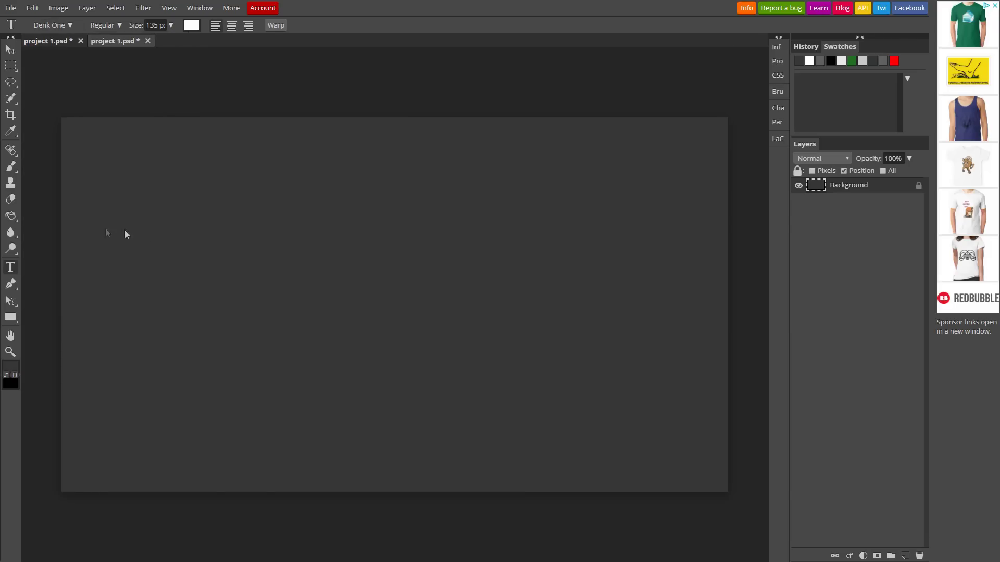
Type 'TodaysTuts.com' on the canvas and move it fully inside the dark canvas
{"action": "left_click", "coordinate": [289, 252]}
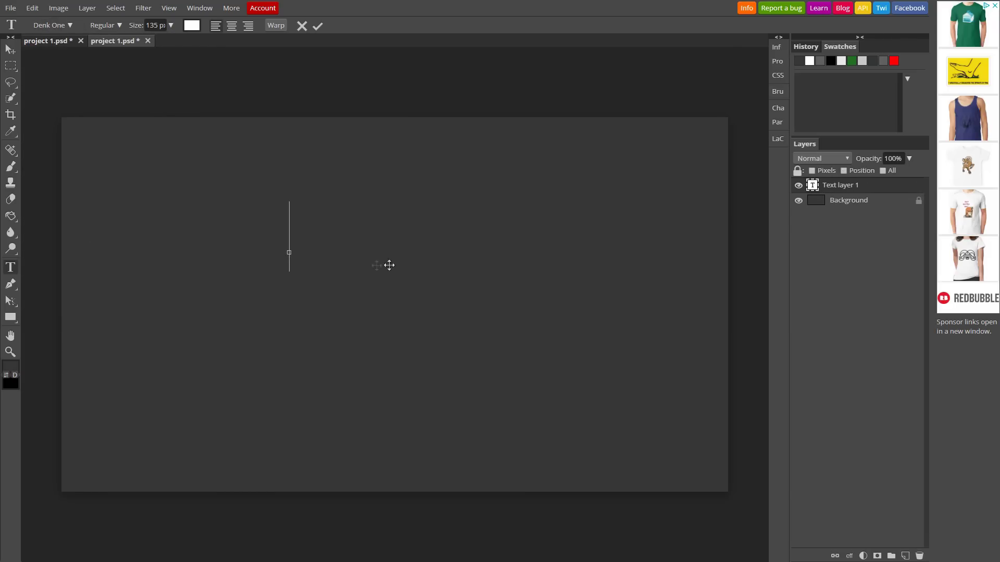
{"action": "type", "text": "Toda"}
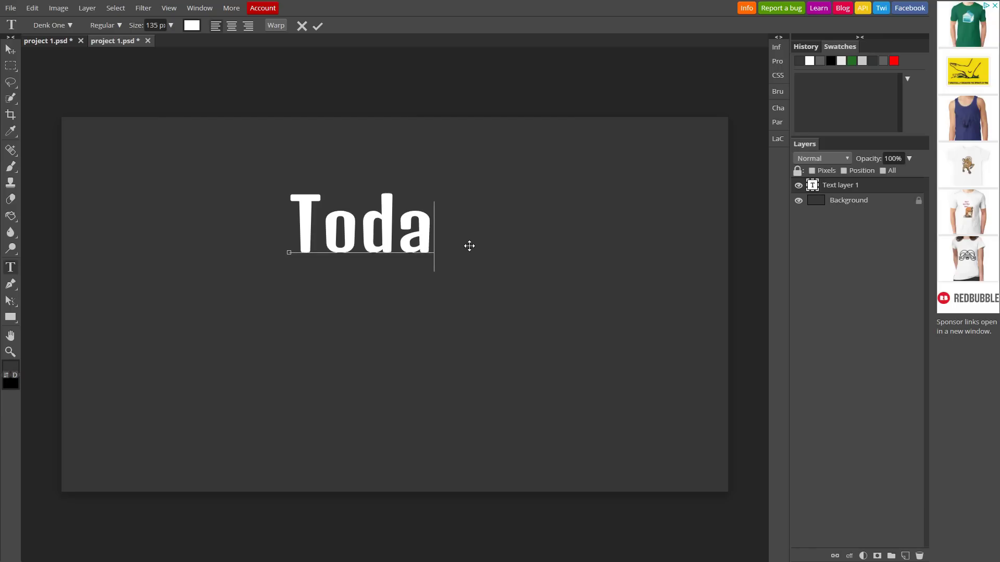
{"action": "type", "text": "ysTuts.c"}
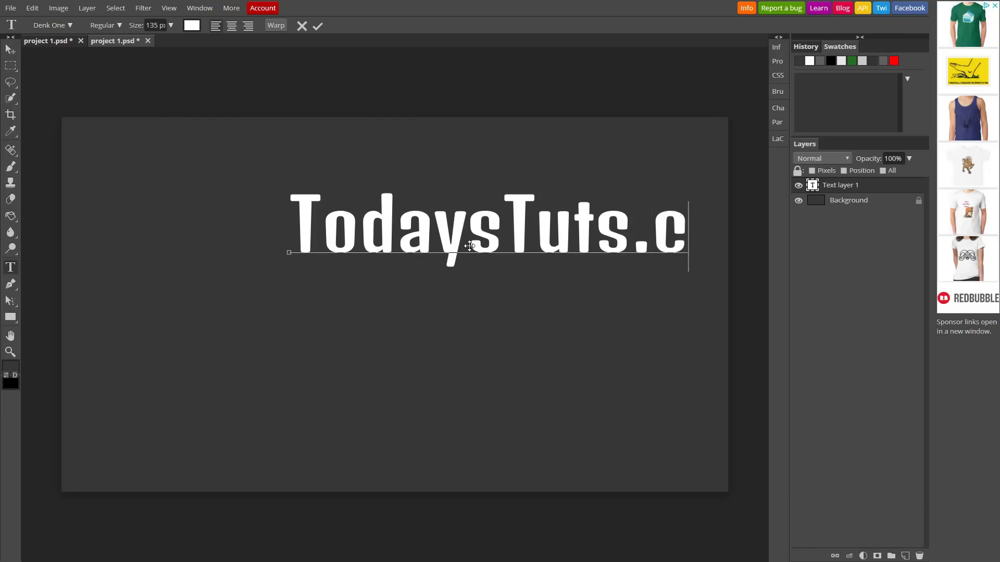
{"action": "type", "text": "om"}
{"action": "left_click", "coordinate": [10, 49]}
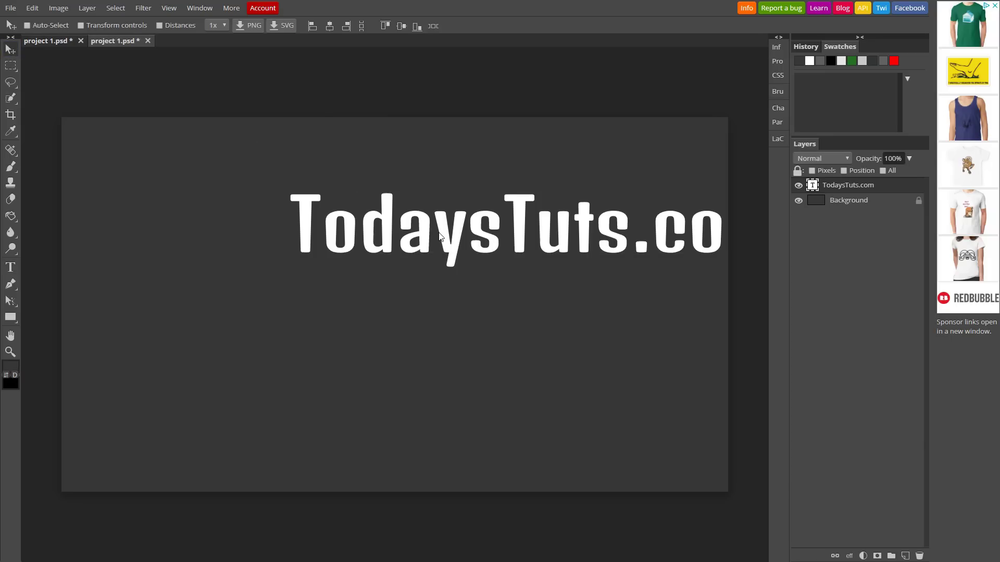
{"action": "left_click_drag", "start_coordinate": [439, 237], "coordinate": [284, 276]}
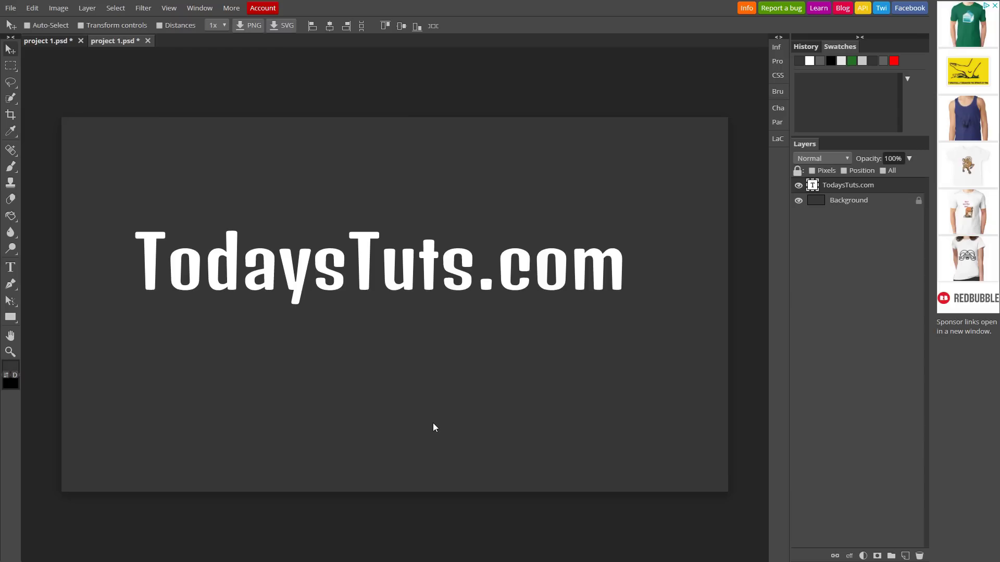
Try an Emboss on the text (depth 205%, size 10 px, angle 85°), then switch it off
{"action": "double_click", "coordinate": [908, 192]}
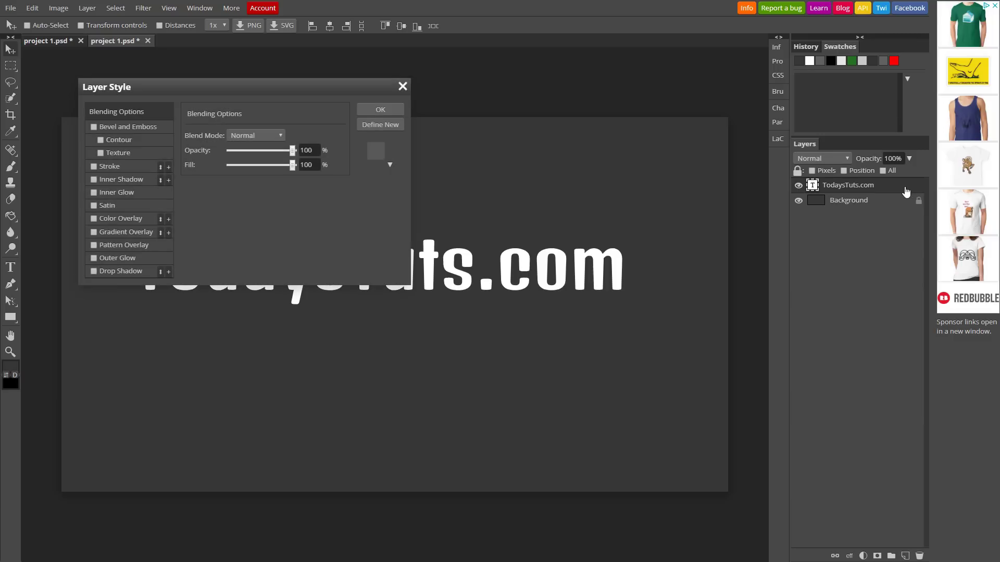
{"action": "left_click_drag", "start_coordinate": [315, 89], "coordinate": [658, 22]}
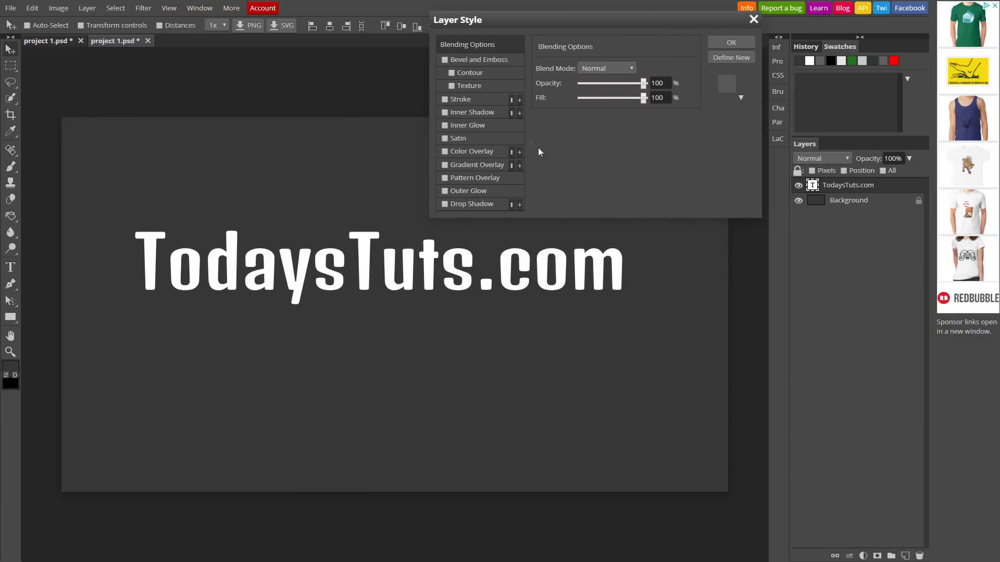
{"action": "left_click", "coordinate": [458, 61]}
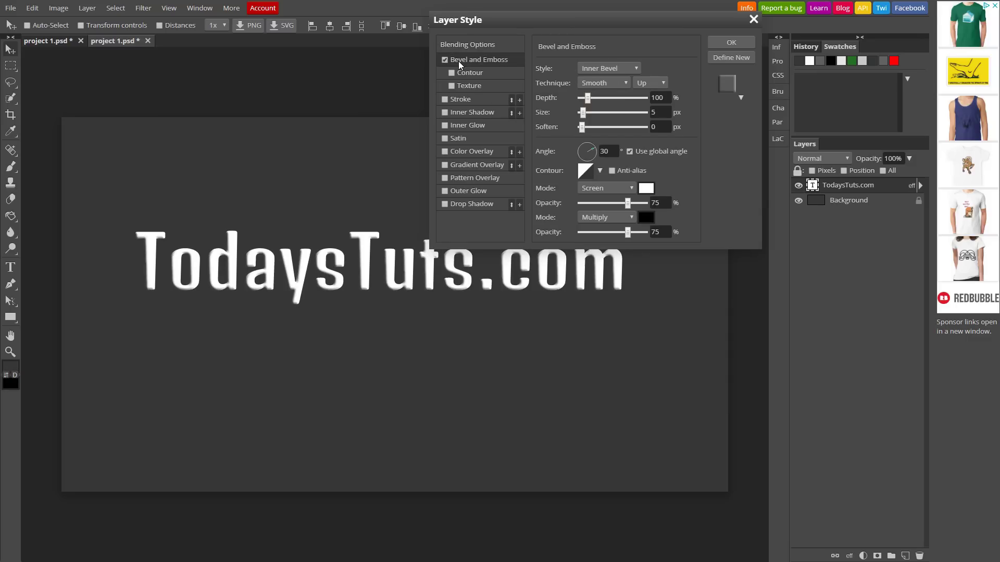
{"action": "left_click", "coordinate": [618, 68]}
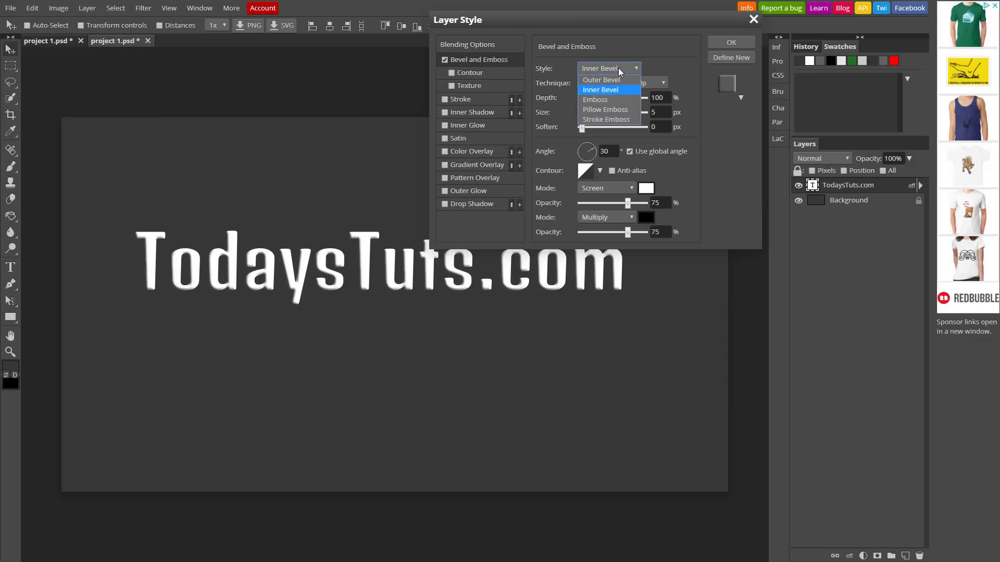
{"action": "left_click", "coordinate": [608, 100]}
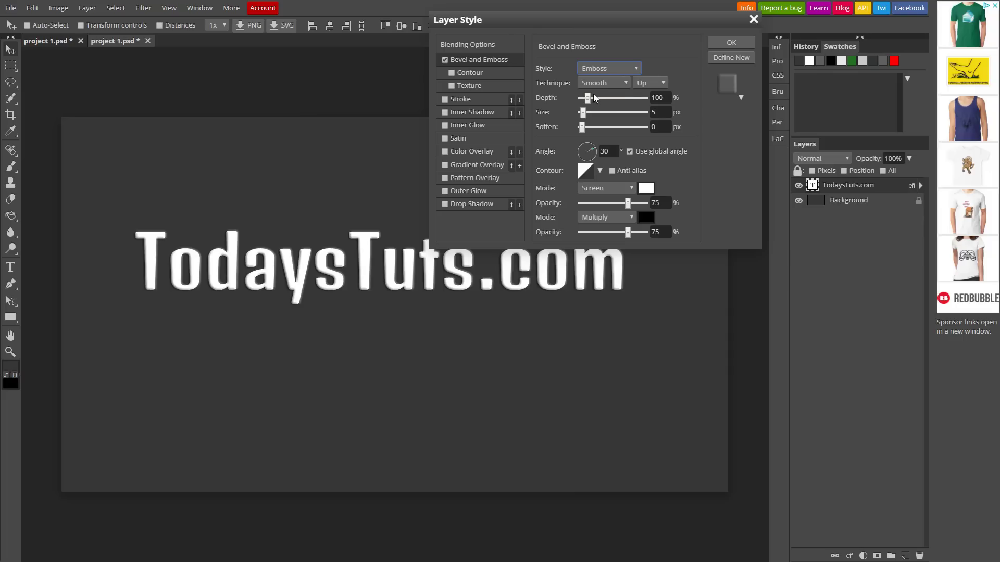
{"action": "left_click_drag", "start_coordinate": [589, 95], "coordinate": [594, 94]}
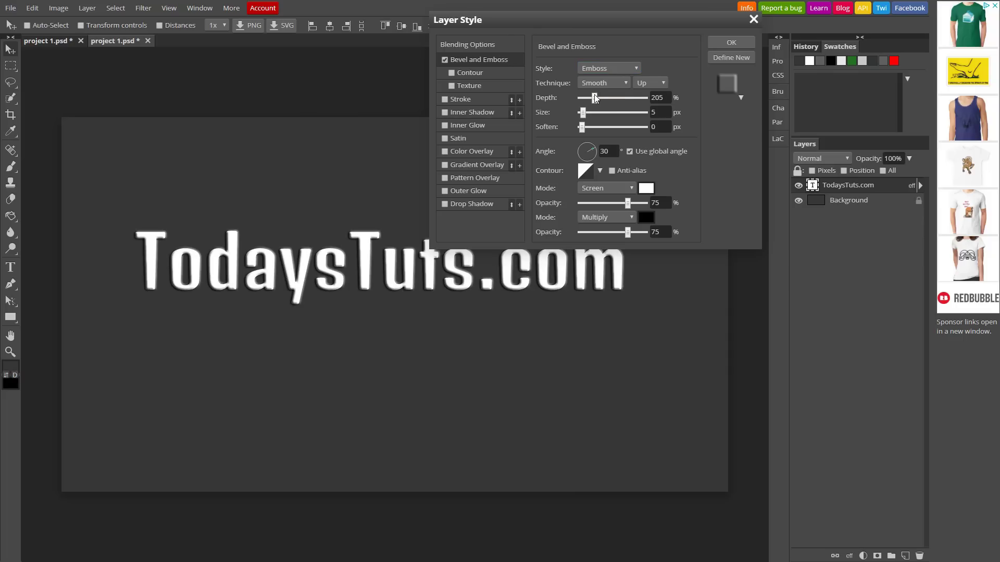
{"action": "left_click_drag", "start_coordinate": [582, 113], "coordinate": [586, 113]}
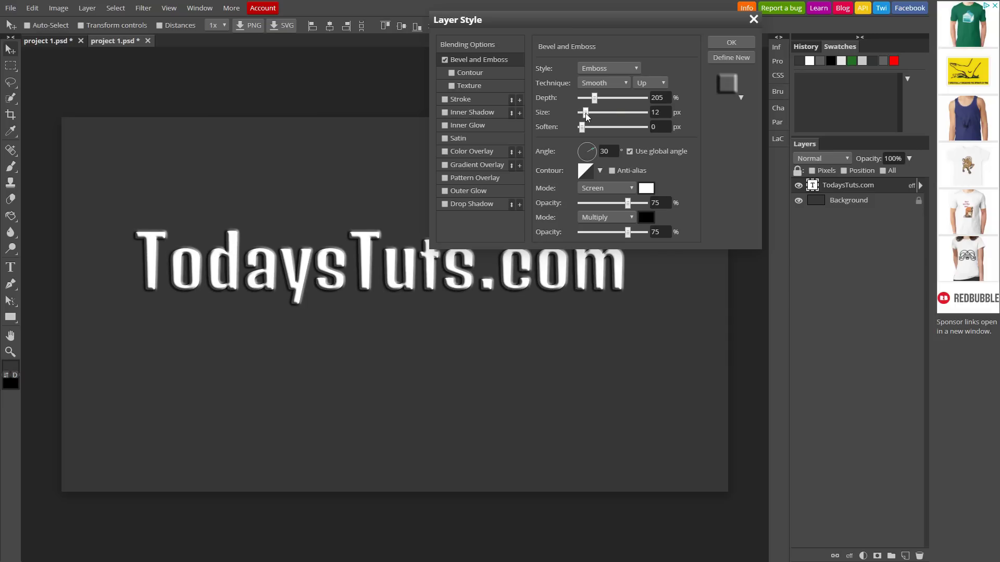
{"action": "left_click_drag", "start_coordinate": [585, 114], "coordinate": [584, 114]}
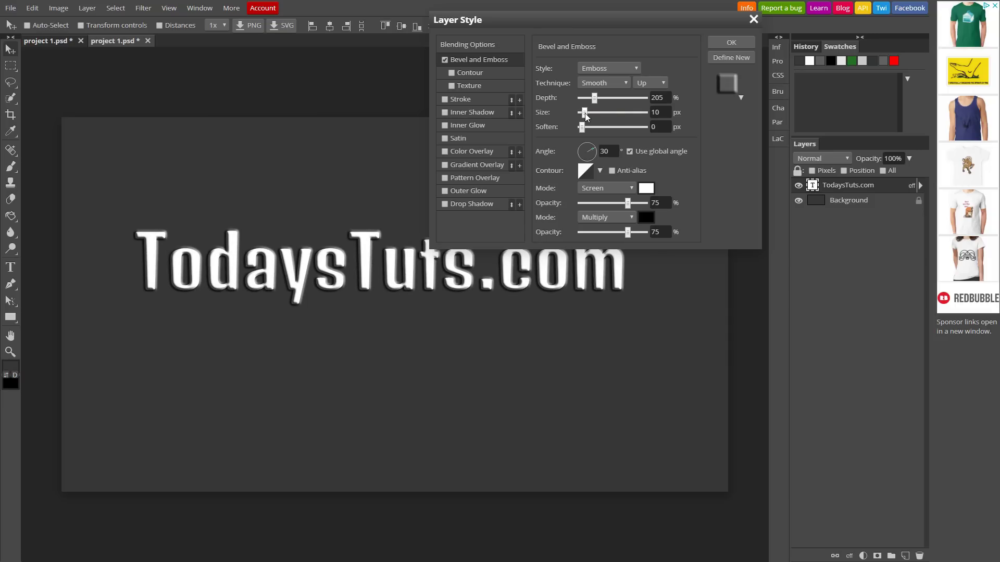
{"action": "left_click_drag", "start_coordinate": [588, 151], "coordinate": [588, 143]}
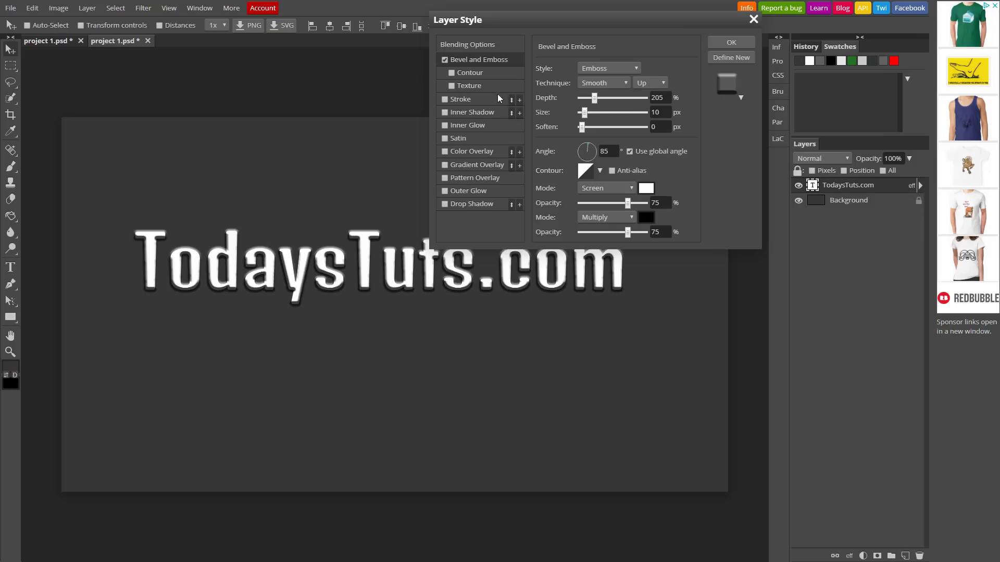
{"action": "left_click", "coordinate": [444, 60]}
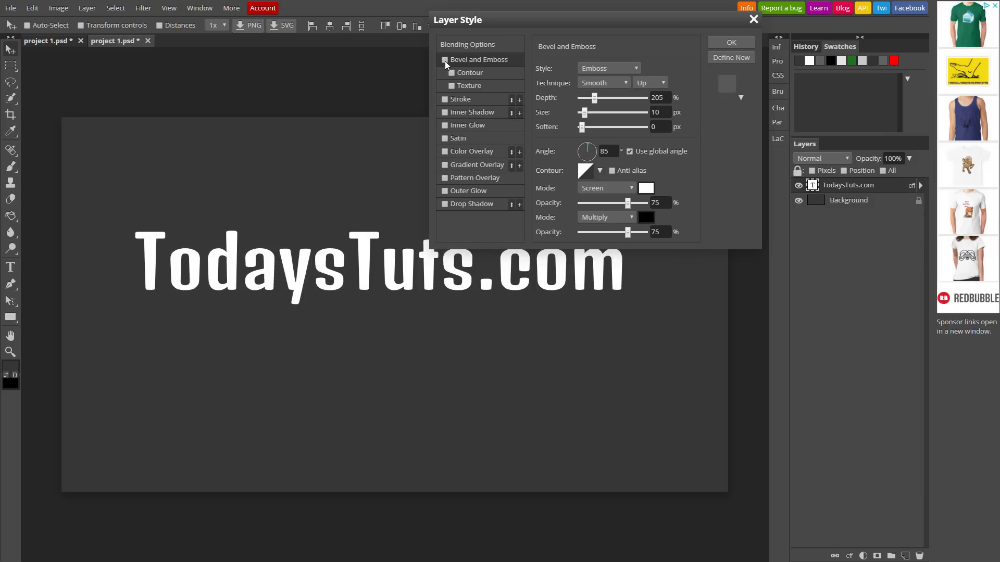
Add a drop shadow at 137°, 71% opacity, 12 px distance, 12% spread and 3 px size
{"action": "left_click", "coordinate": [464, 204]}
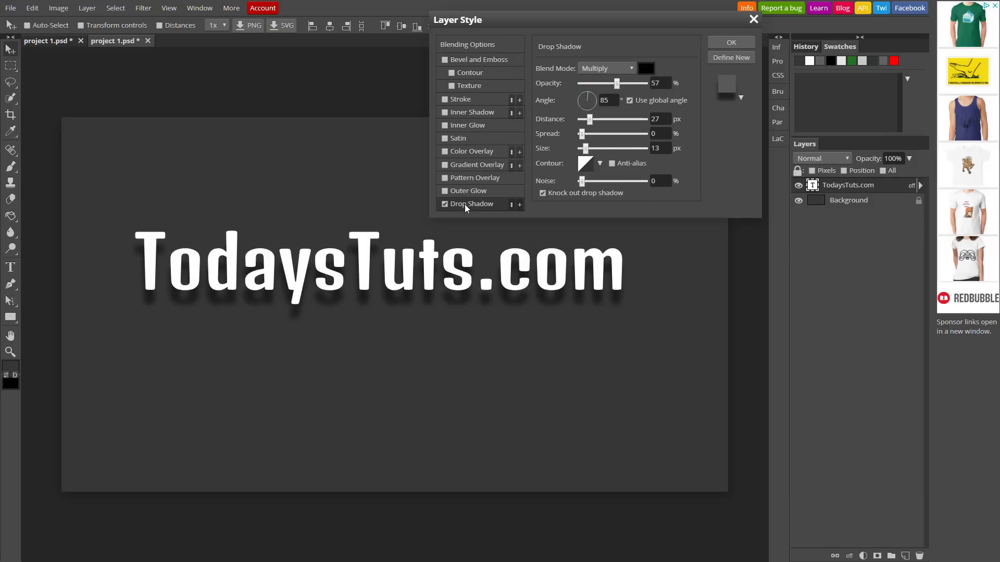
{"action": "left_click_drag", "start_coordinate": [588, 97], "coordinate": [582, 99]}
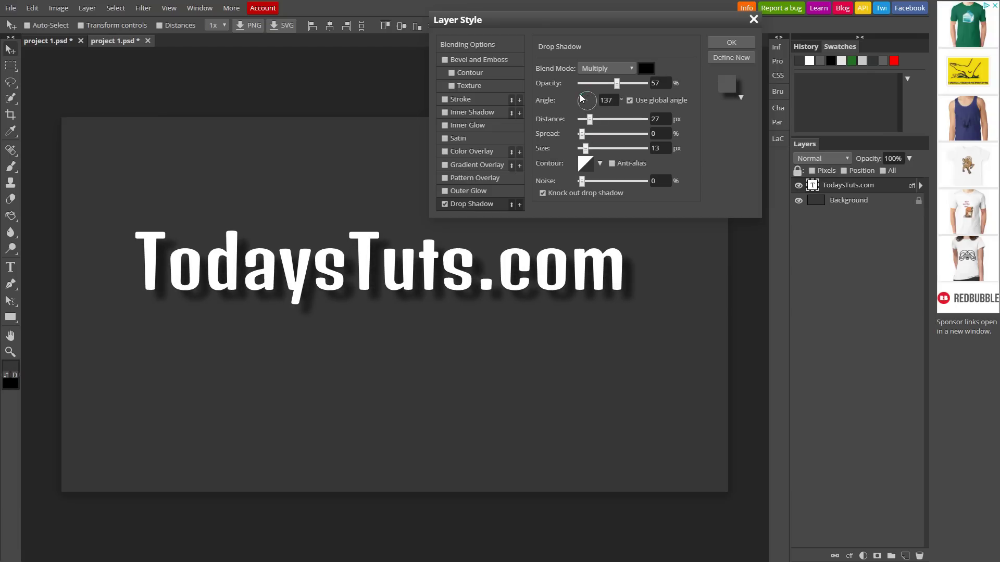
{"action": "mouse_move", "coordinate": [616, 84]}
{"action": "left_mouse_down"}
{"action": "mouse_move", "coordinate": [584, 85]}
{"action": "mouse_move", "coordinate": [644, 85]}
{"action": "mouse_move", "coordinate": [626, 92]}
{"action": "left_mouse_up"}
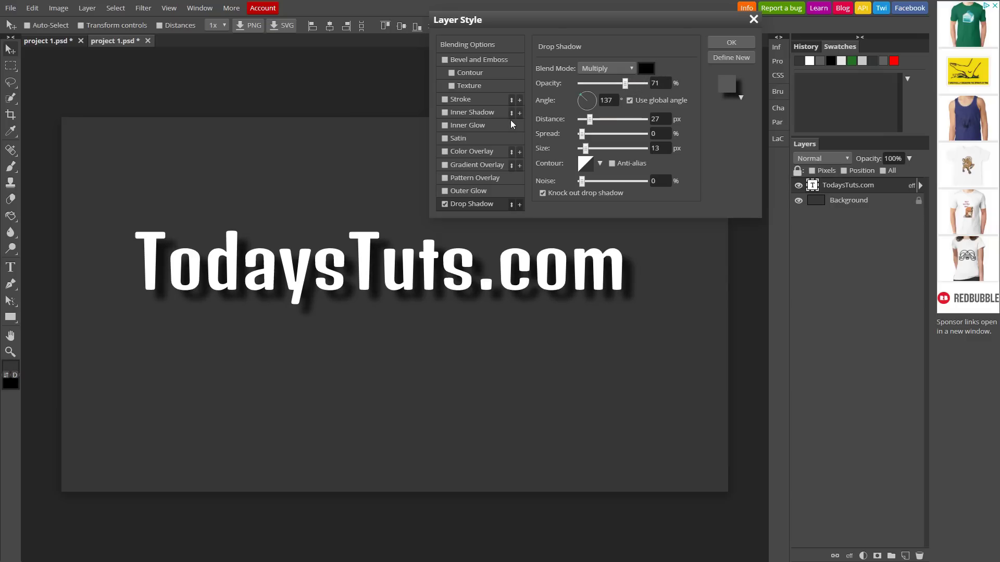
{"action": "mouse_move", "coordinate": [585, 122]}
{"action": "left_mouse_down"}
{"action": "mouse_move", "coordinate": [590, 136]}
{"action": "mouse_move", "coordinate": [615, 134]}
{"action": "mouse_move", "coordinate": [584, 136]}
{"action": "mouse_move", "coordinate": [579, 151]}
{"action": "mouse_move", "coordinate": [603, 150]}
{"action": "mouse_move", "coordinate": [583, 151]}
{"action": "mouse_move", "coordinate": [586, 134]}
{"action": "mouse_move", "coordinate": [582, 150]}
{"action": "mouse_move", "coordinate": [585, 119]}
{"action": "left_mouse_up"}
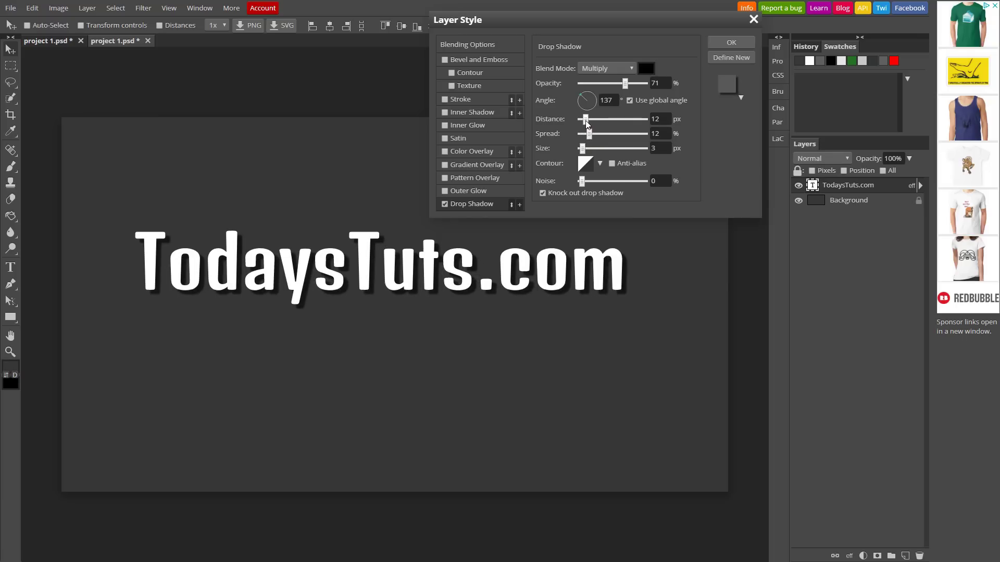
Add a Gradient Overlay and recolour its white end stop to red
{"action": "left_click", "coordinate": [470, 165]}
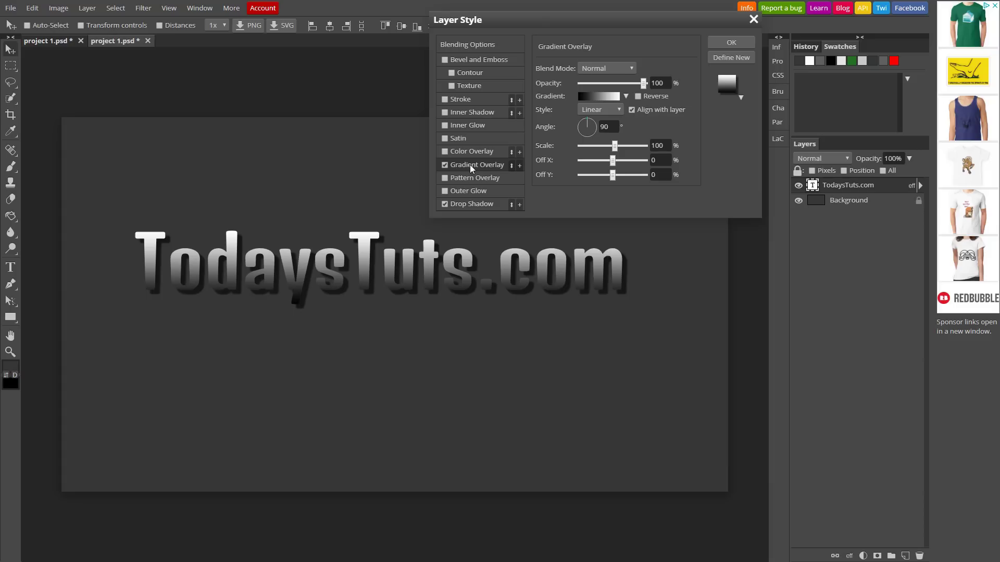
{"action": "left_click", "coordinate": [600, 98]}
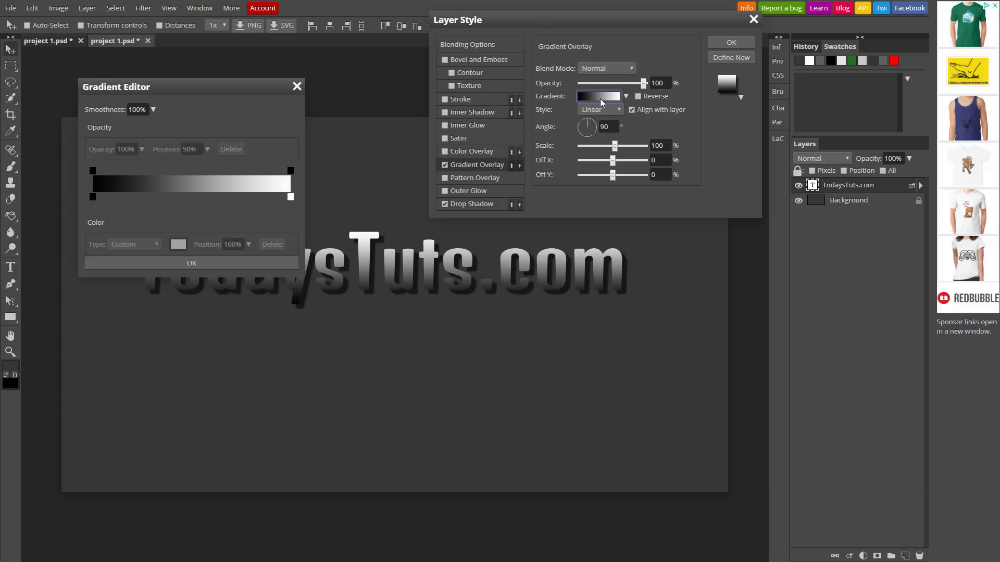
{"action": "left_click_drag", "start_coordinate": [225, 91], "coordinate": [787, 260]}
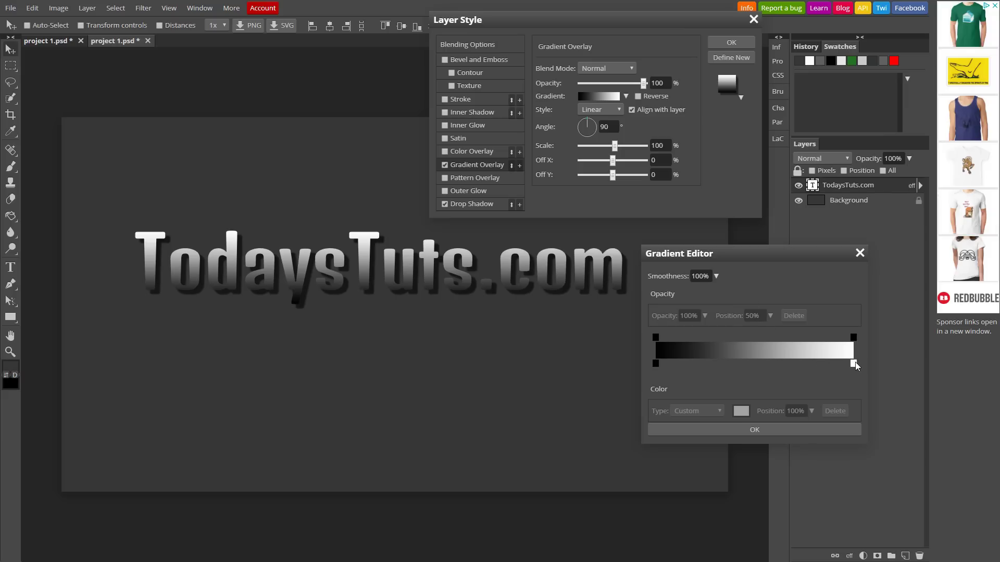
{"action": "mouse_move", "coordinate": [855, 361]}
{"action": "left_mouse_down"}
{"action": "mouse_move", "coordinate": [734, 366]}
{"action": "mouse_move", "coordinate": [857, 366]}
{"action": "left_mouse_up"}
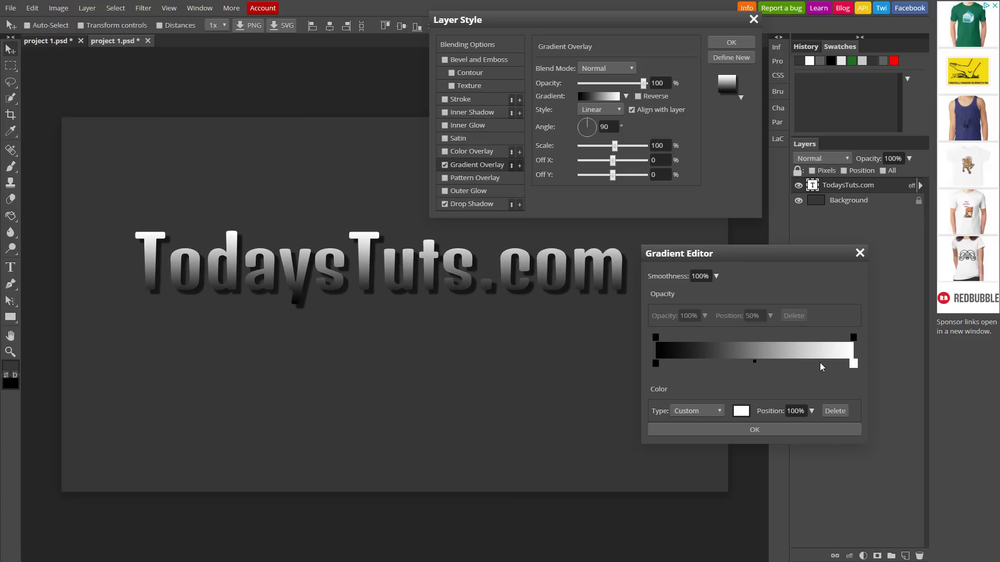
{"action": "double_click", "coordinate": [855, 364]}
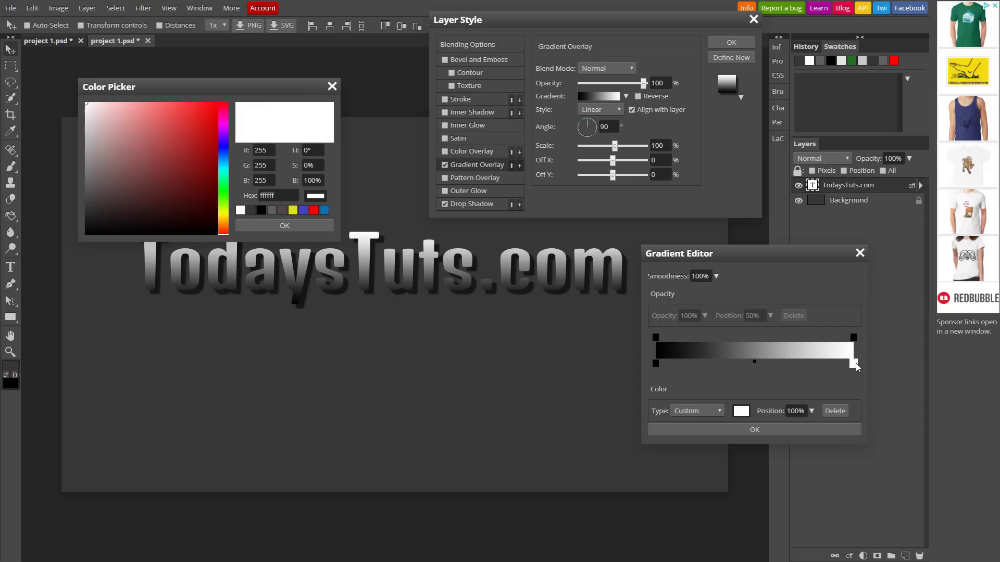
{"action": "left_click", "coordinate": [202, 128]}
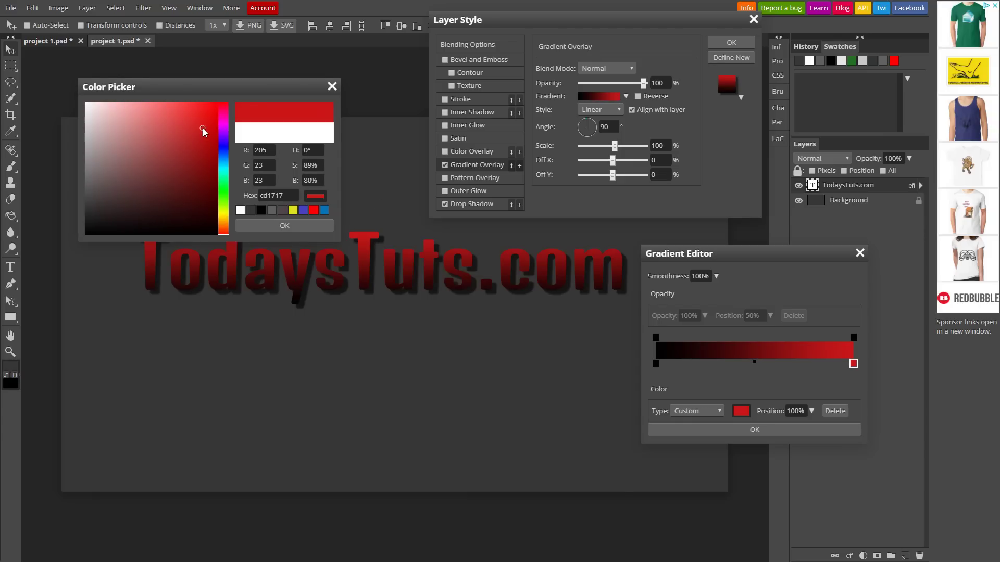
{"action": "left_click", "coordinate": [285, 226]}
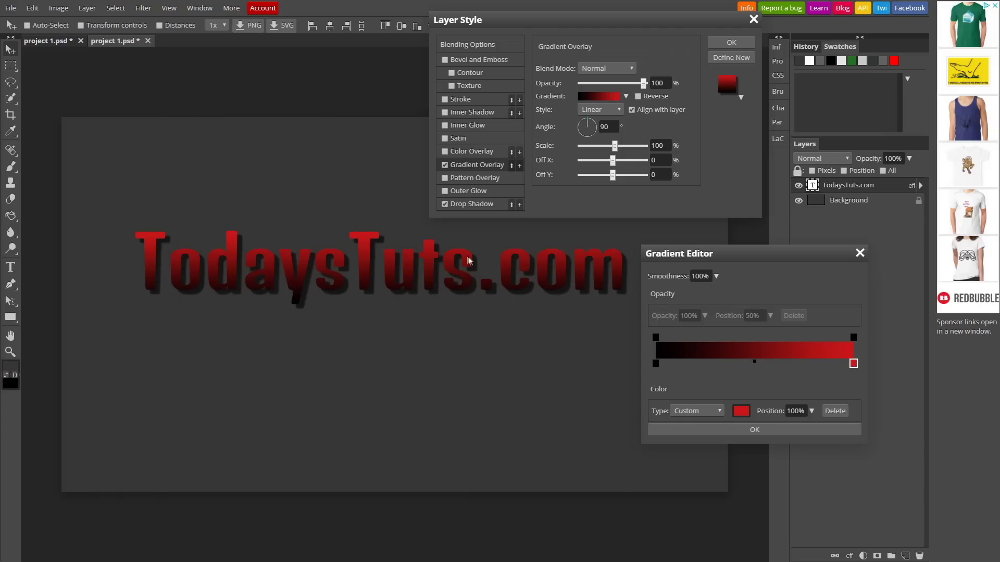
Add a blue colour stop at 73%, slide it toward the dark end, then delete it
{"action": "double_click", "coordinate": [801, 364]}
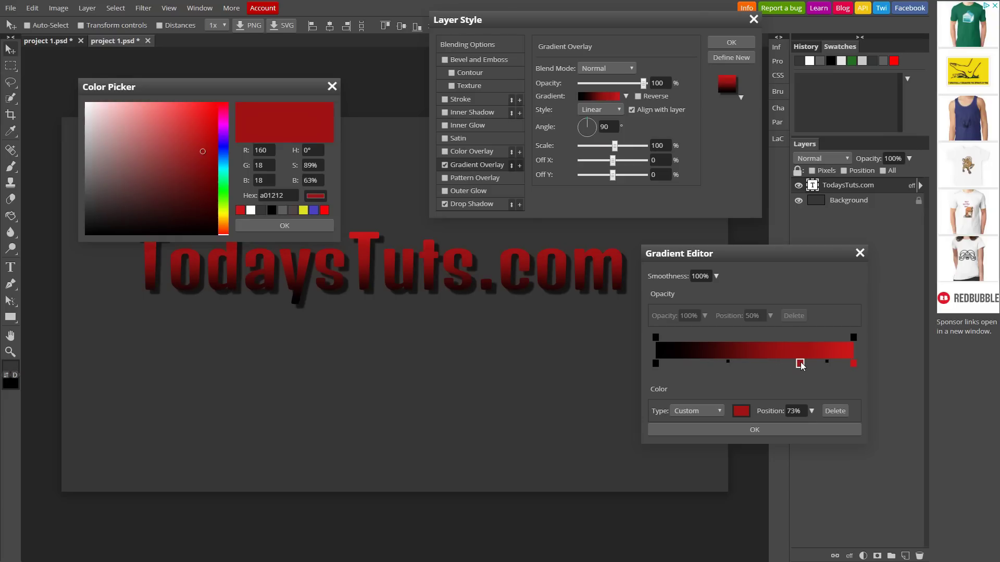
{"action": "mouse_move", "coordinate": [96, 108]}
{"action": "left_mouse_down"}
{"action": "mouse_move", "coordinate": [85, 106]}
{"action": "mouse_move", "coordinate": [136, 129]}
{"action": "mouse_move", "coordinate": [158, 122]}
{"action": "mouse_move", "coordinate": [195, 171]}
{"action": "mouse_move", "coordinate": [194, 151]}
{"action": "left_mouse_up"}
{"action": "left_click", "coordinate": [222, 144]}
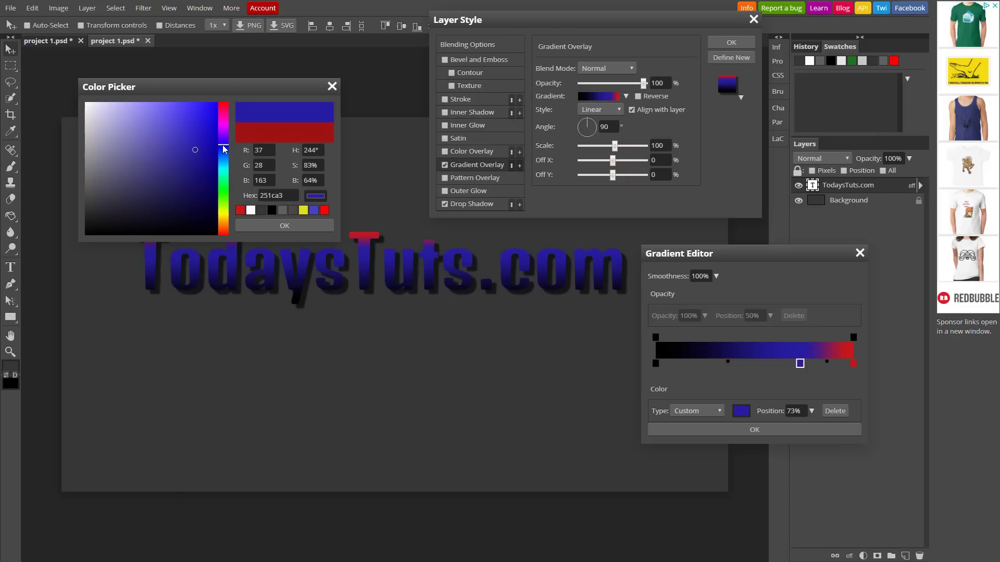
{"action": "left_click", "coordinate": [285, 226]}
{"action": "left_click_drag", "start_coordinate": [800, 363], "coordinate": [706, 364]}
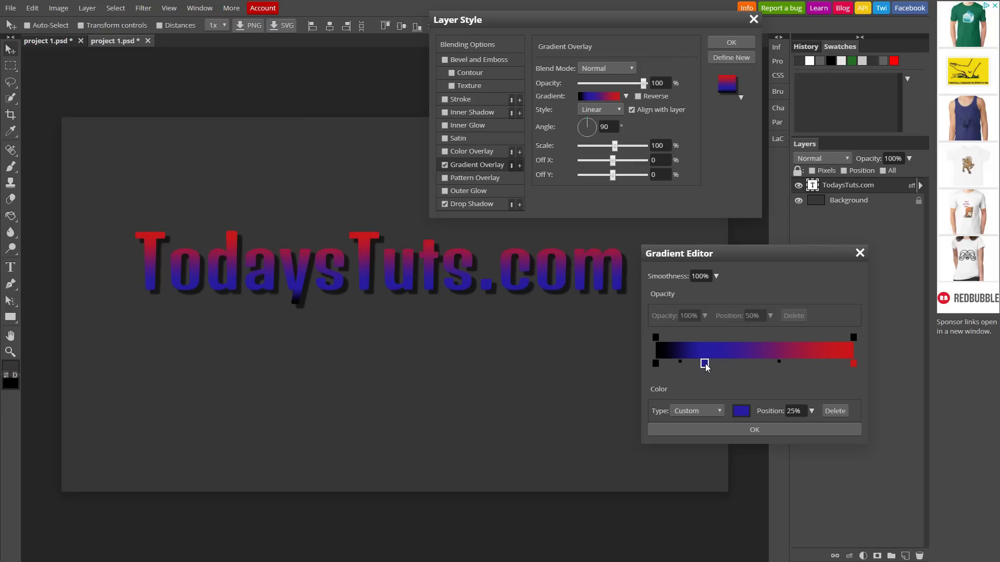
{"action": "left_click", "coordinate": [835, 411]}
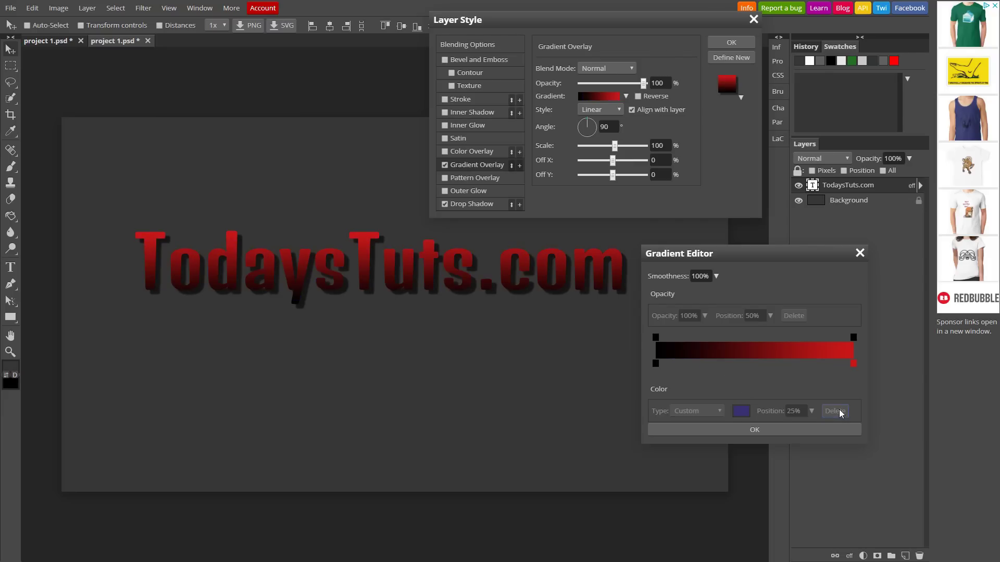
Set the end stop back to white and accept the black-to-white gradient
{"action": "left_click", "coordinate": [853, 364]}
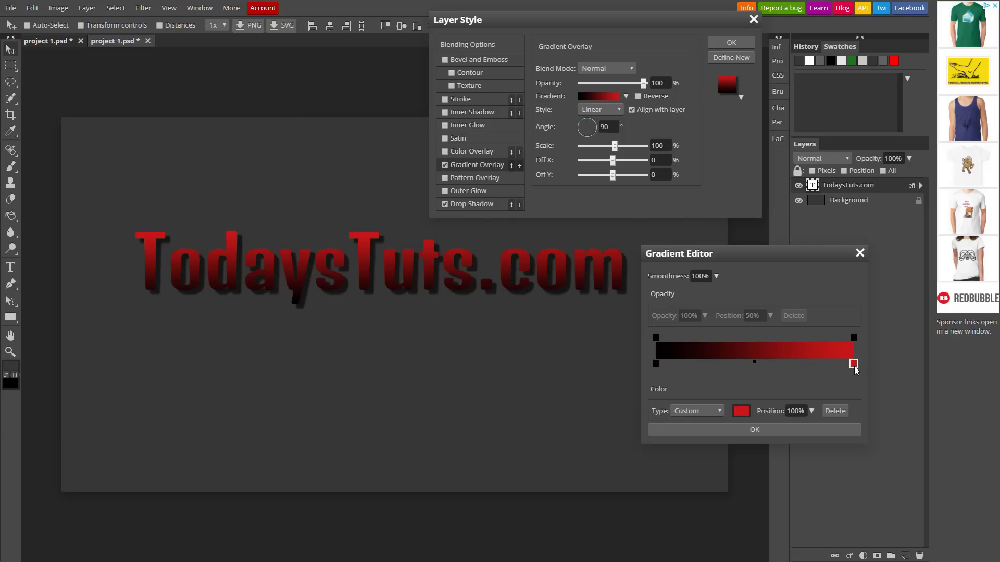
{"action": "left_click", "coordinate": [740, 411]}
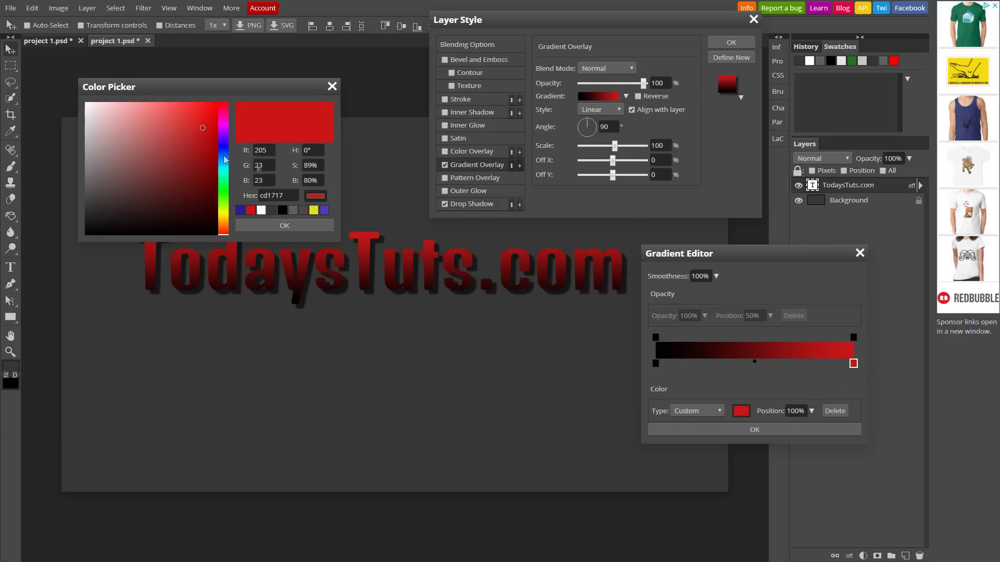
{"action": "left_click", "coordinate": [87, 103]}
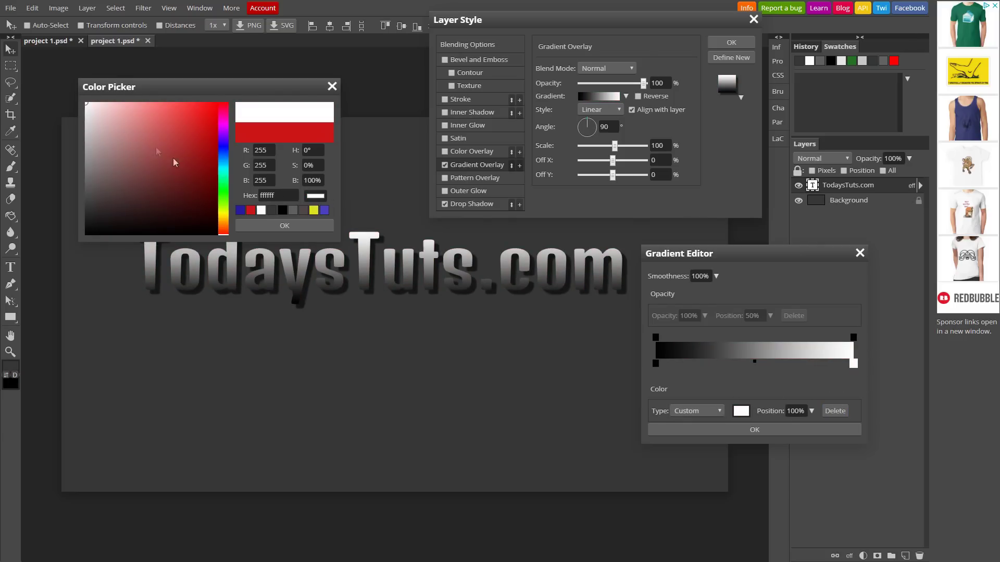
{"action": "left_click", "coordinate": [287, 228]}
{"action": "left_click", "coordinate": [756, 430]}
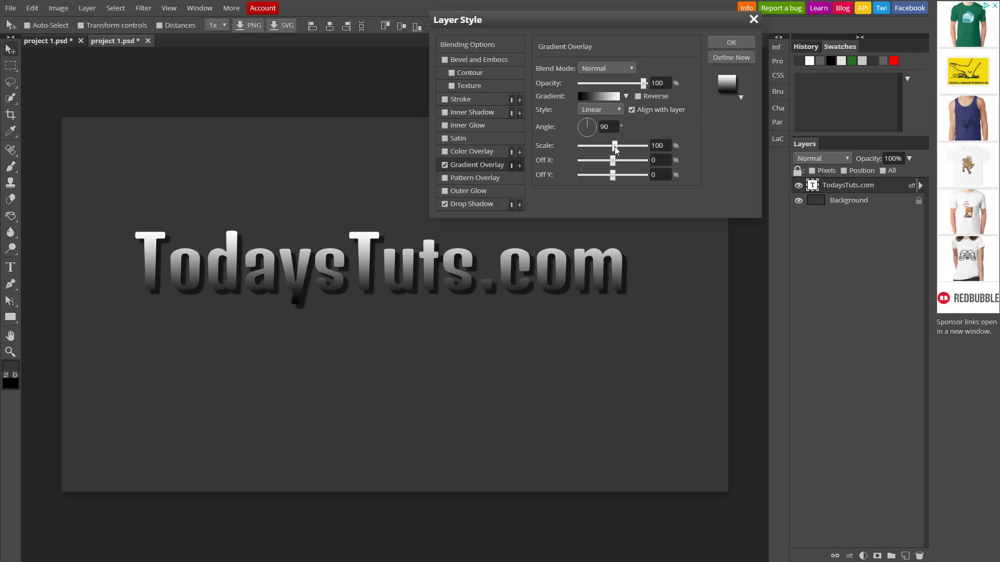
Set the gradient overlay scale to 50% after trying 10% and 500%, and enable a stroke
{"action": "left_click_drag", "start_coordinate": [614, 145], "coordinate": [557, 149]}
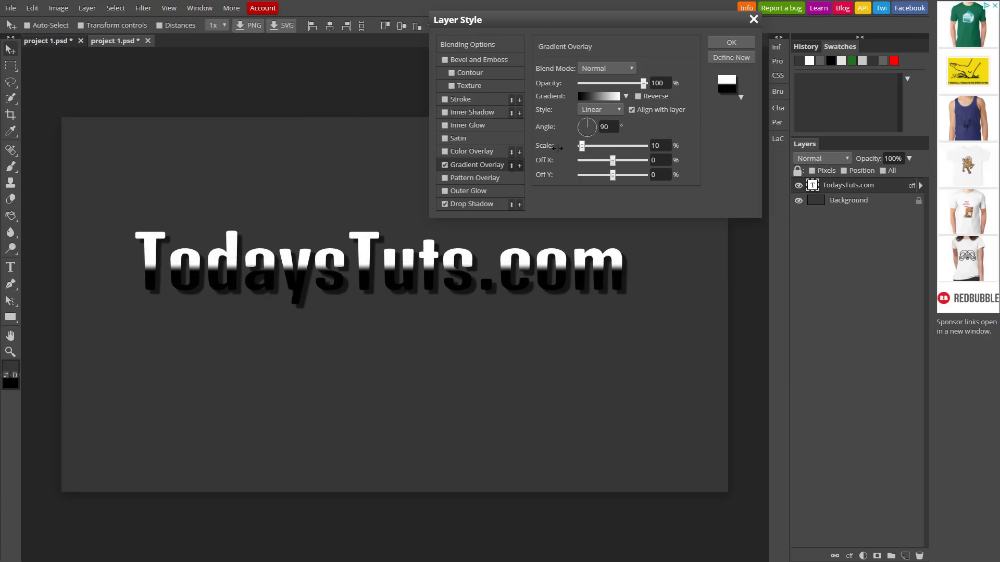
{"action": "left_click_drag", "start_coordinate": [653, 148], "coordinate": [680, 142]}
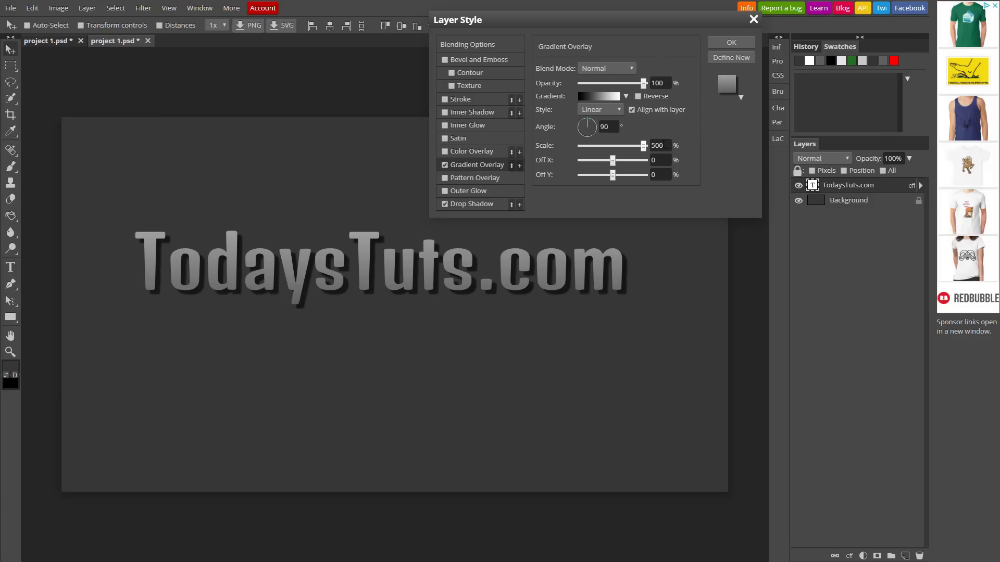
{"action": "left_click_drag", "start_coordinate": [642, 150], "coordinate": [605, 148]}
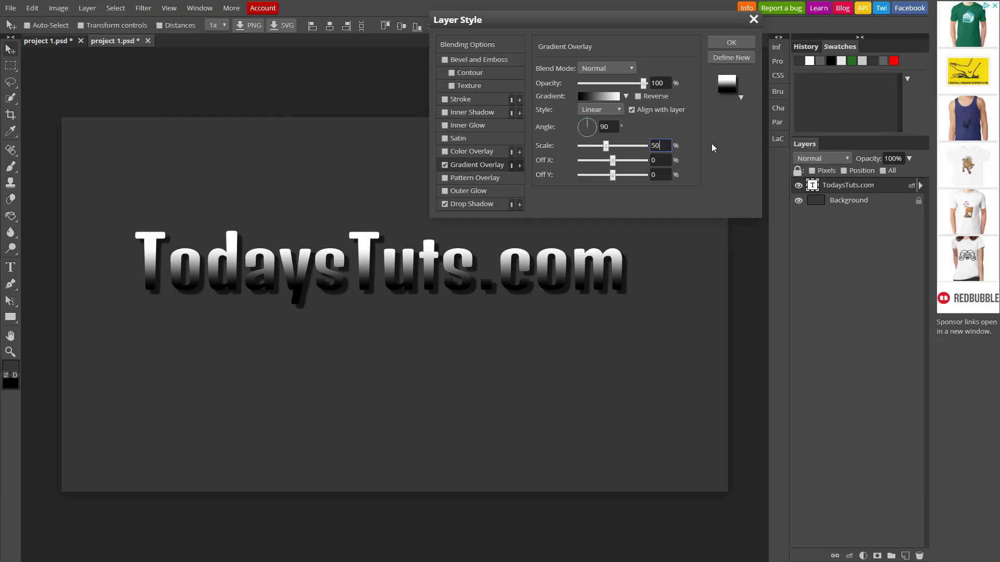
{"action": "left_click", "coordinate": [444, 99]}
Make the stroke black, 1 px wide, at 35% opacity
{"action": "left_click", "coordinate": [463, 99]}
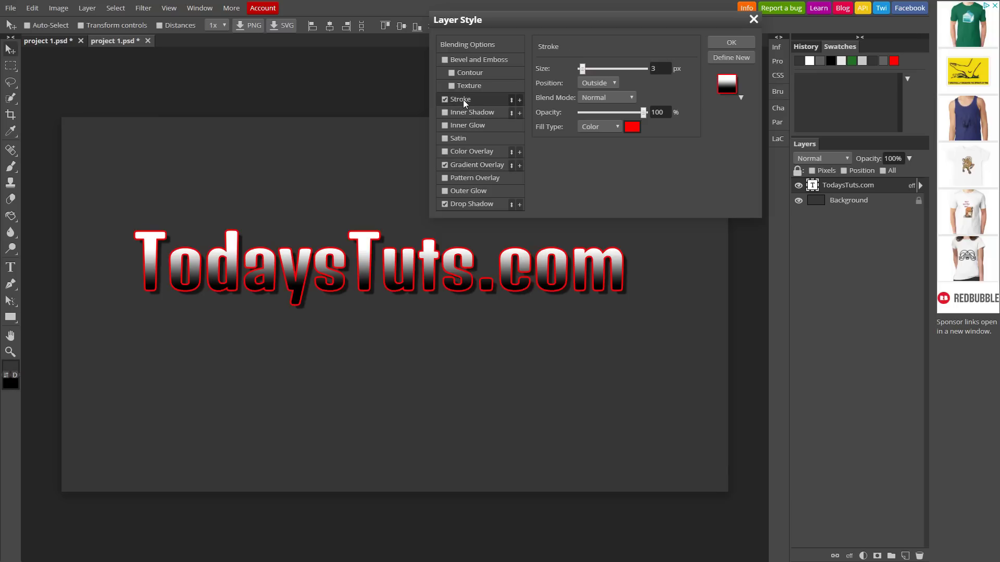
{"action": "left_click", "coordinate": [631, 127]}
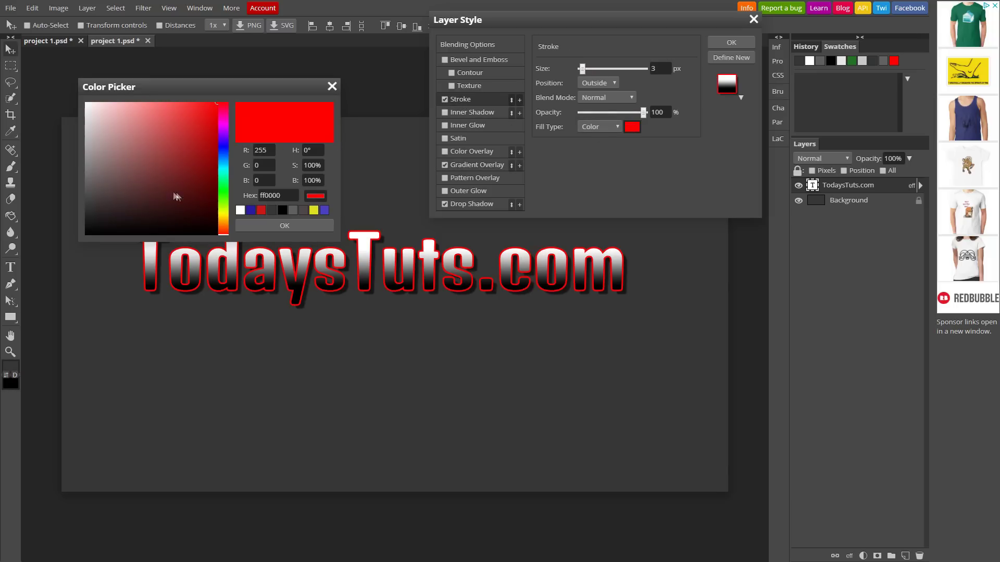
{"action": "left_click_drag", "start_coordinate": [205, 216], "coordinate": [218, 237]}
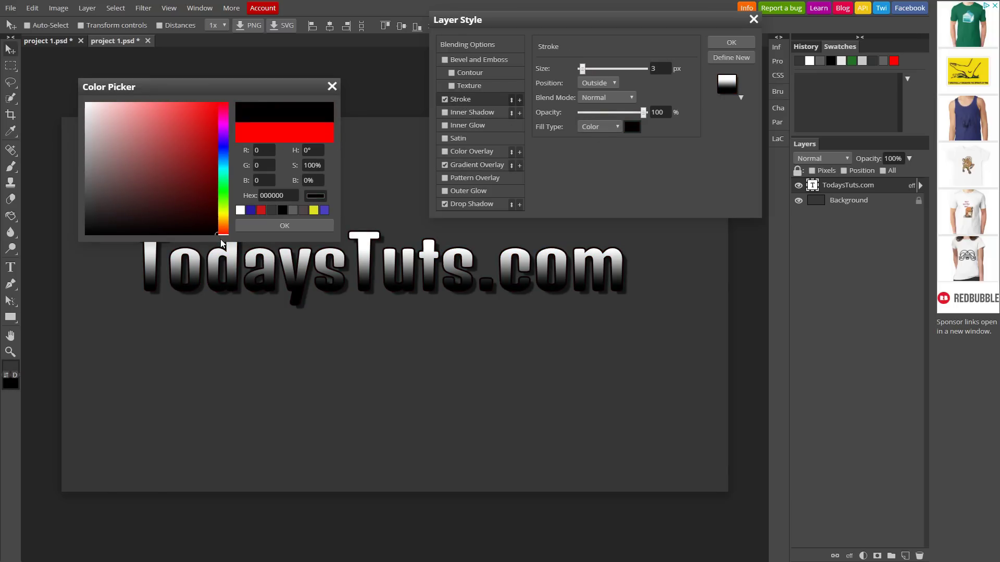
{"action": "left_click", "coordinate": [266, 226]}
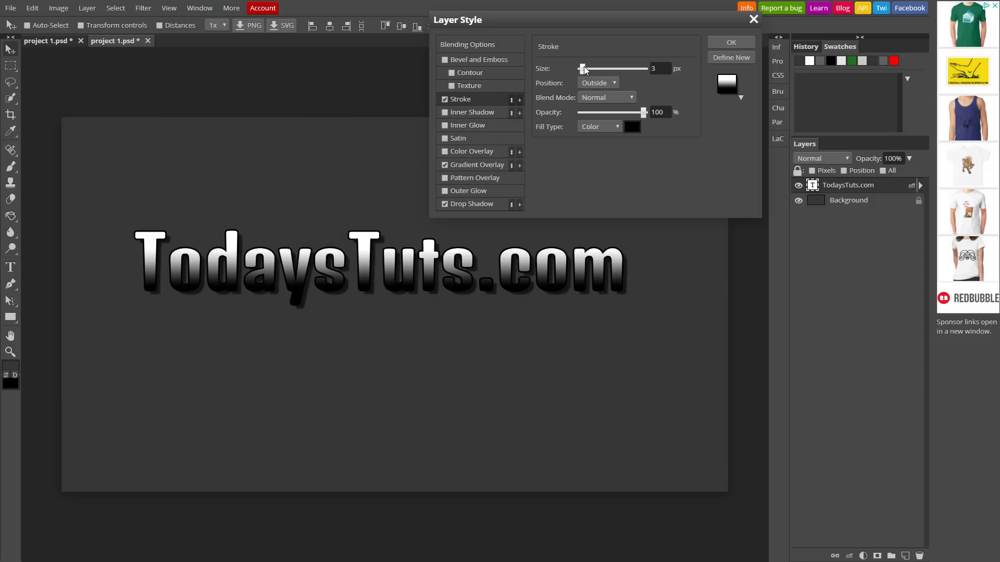
{"action": "left_click_drag", "start_coordinate": [583, 70], "coordinate": [564, 67]}
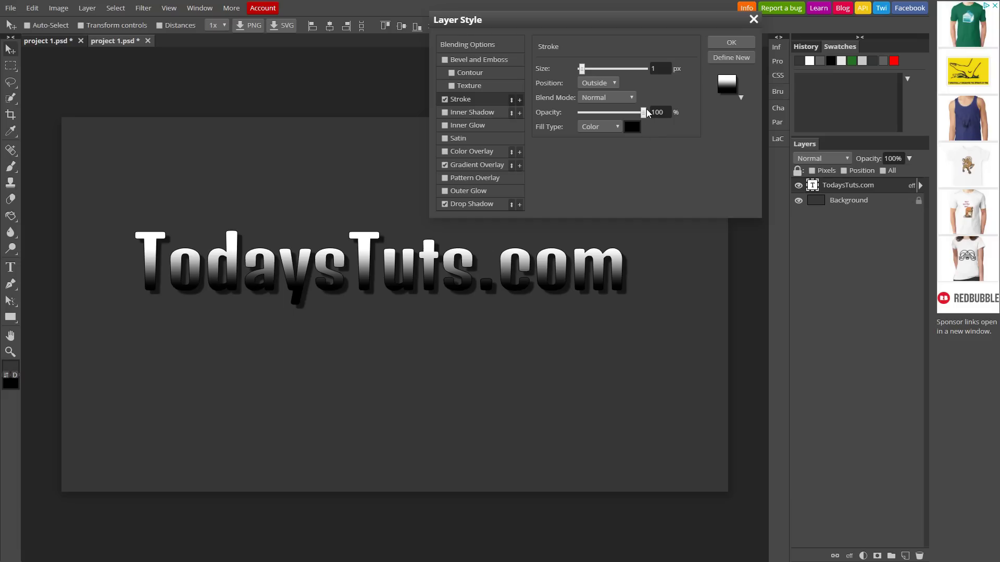
{"action": "mouse_move", "coordinate": [643, 113]}
{"action": "left_mouse_down"}
{"action": "mouse_move", "coordinate": [595, 115]}
{"action": "mouse_move", "coordinate": [604, 116]}
{"action": "left_mouse_up"}
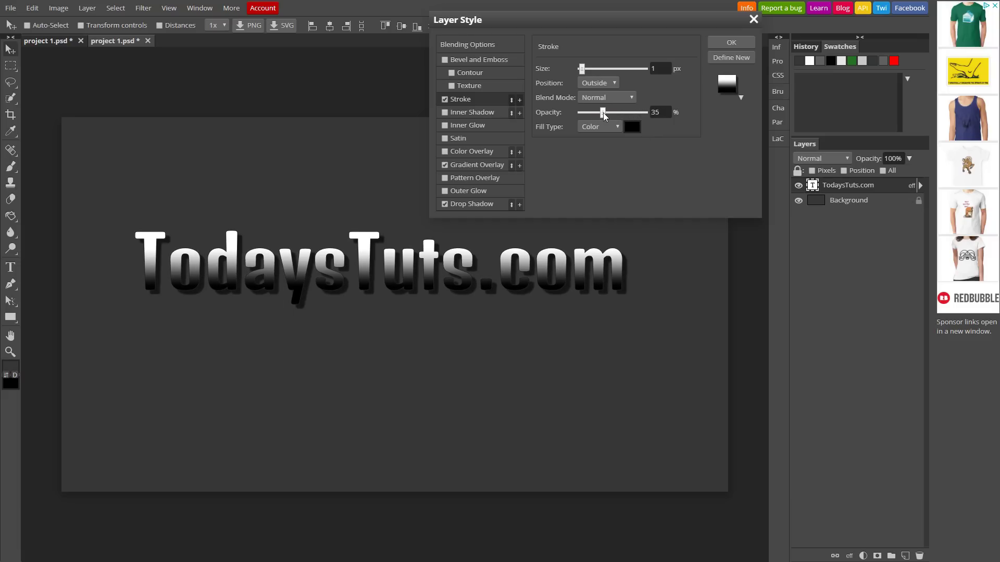
Add a second 1 px white stroke inside the letters at about 46% opacity and apply the styles
{"action": "left_click", "coordinate": [519, 100]}
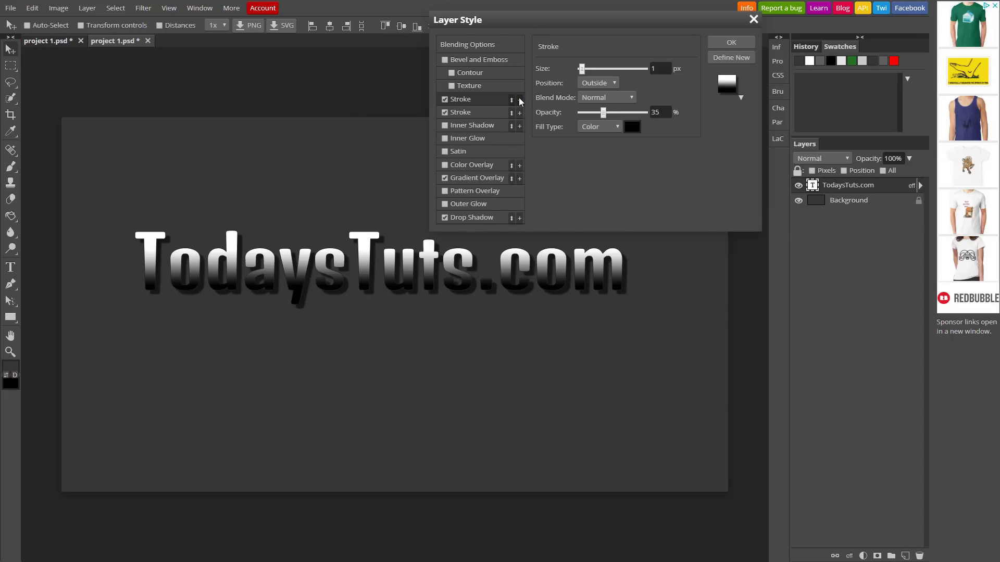
{"action": "left_click", "coordinate": [478, 112]}
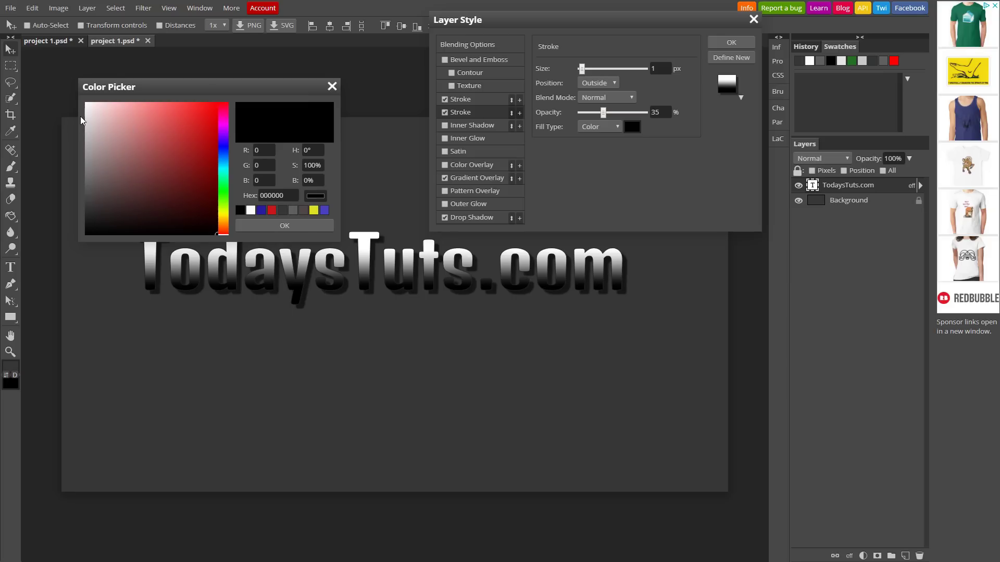
{"action": "left_click", "coordinate": [81, 98]}
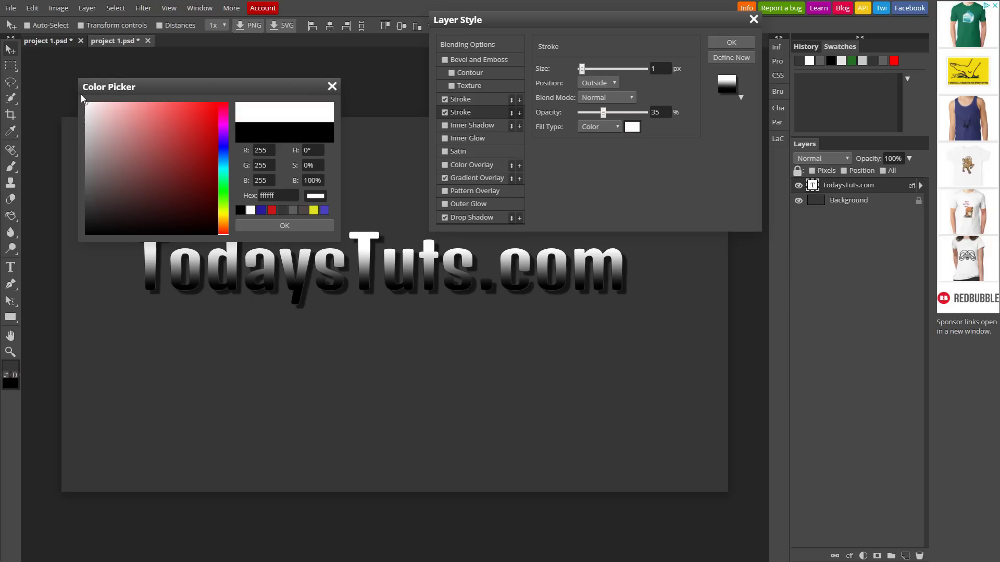
{"action": "left_click", "coordinate": [281, 225]}
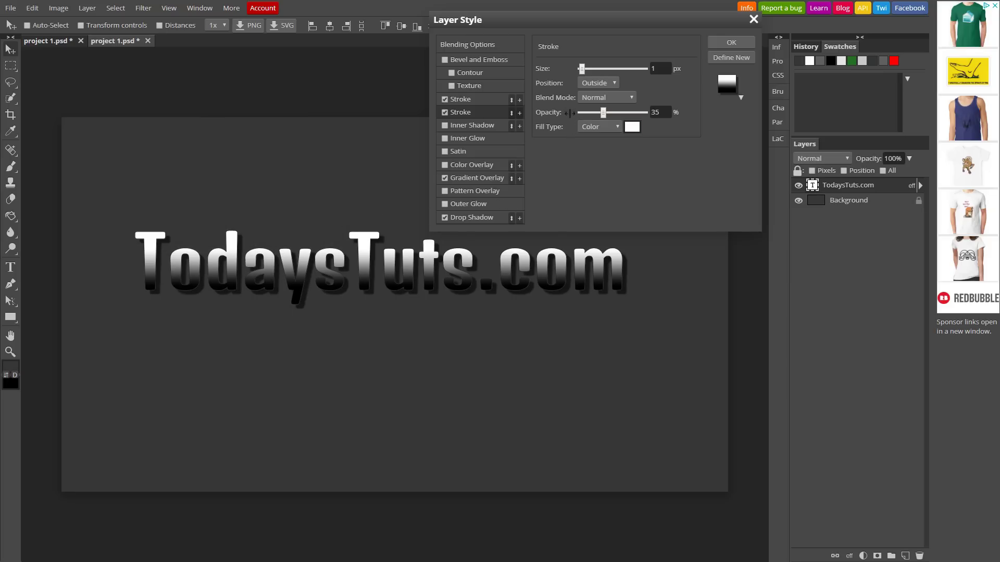
{"action": "left_click", "coordinate": [611, 84]}
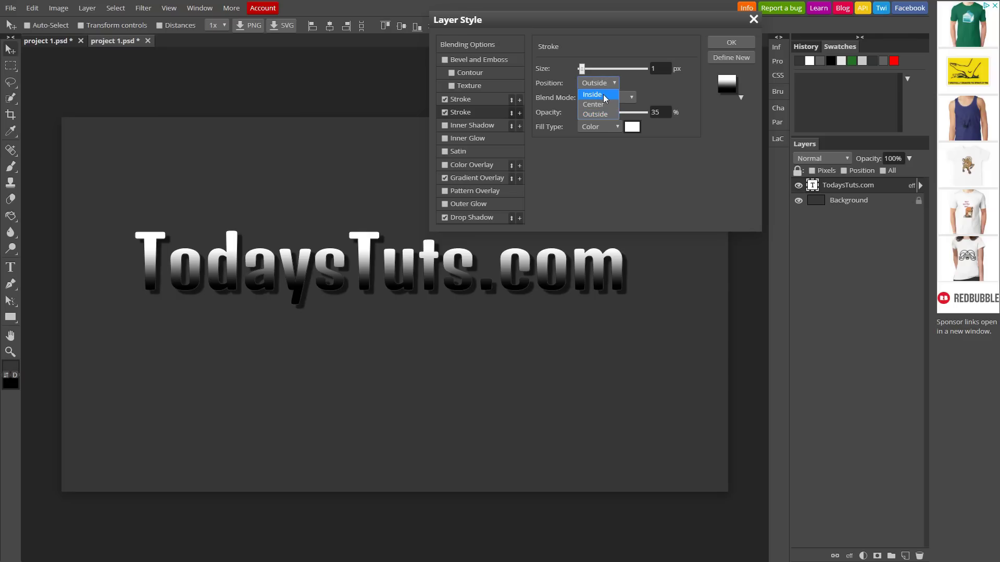
{"action": "left_click", "coordinate": [605, 96]}
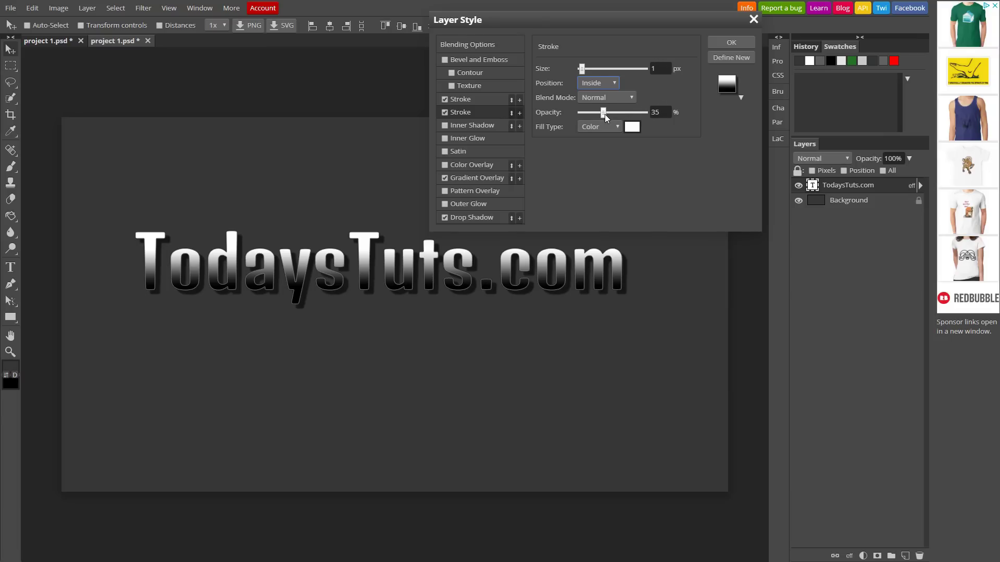
{"action": "left_click_drag", "start_coordinate": [606, 117], "coordinate": [611, 114]}
{"action": "left_click", "coordinate": [717, 45]}
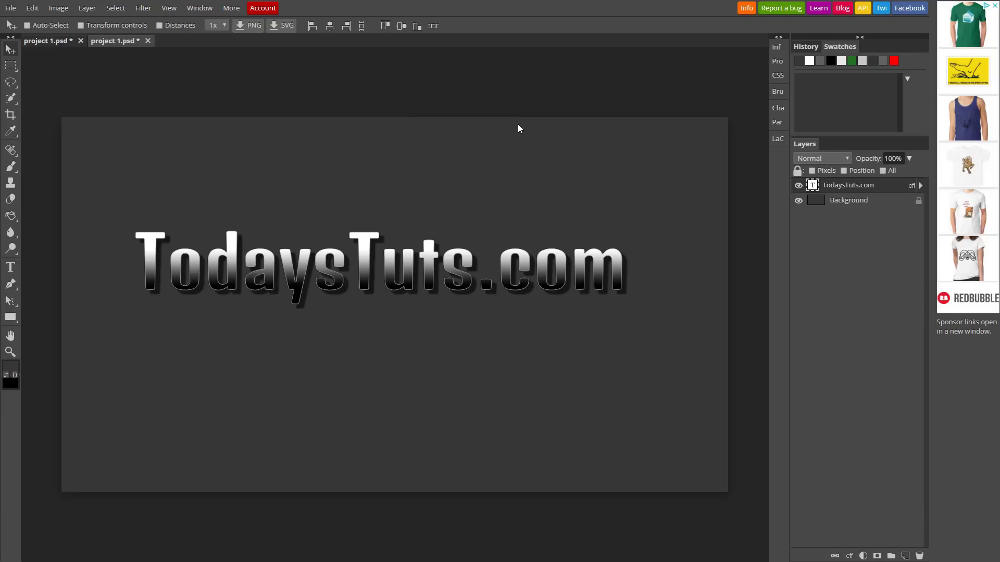
Crop the canvas to a tight rectangle around the TodaysTuts.com lettering
{"action": "key", "text": "c"}
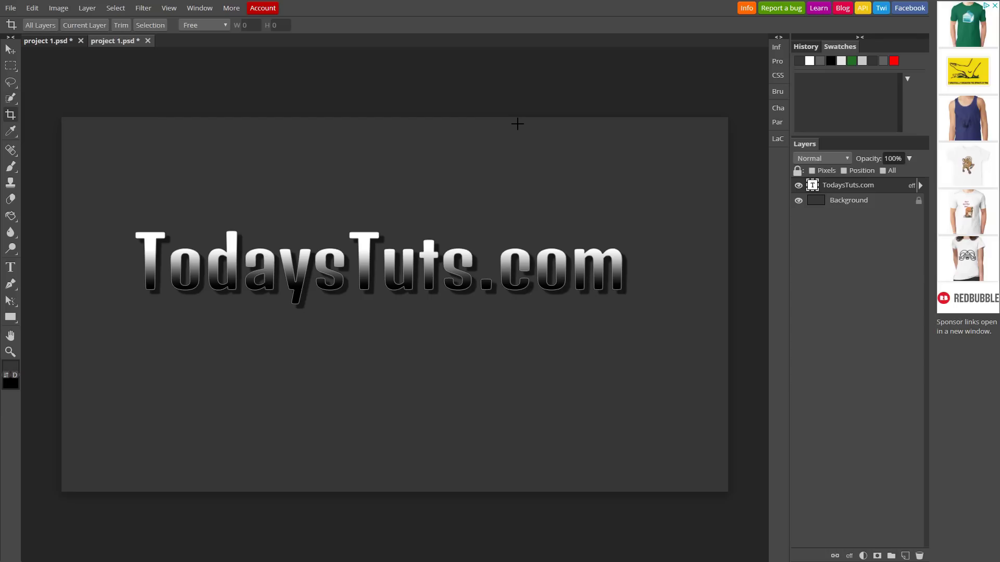
{"action": "left_click_drag", "start_coordinate": [125, 212], "coordinate": [636, 314]}
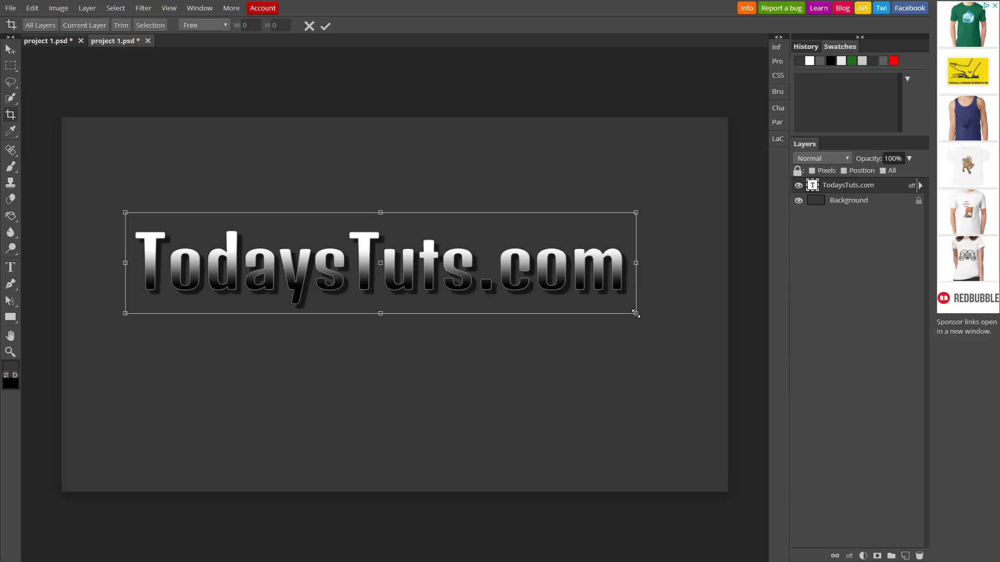
{"action": "left_click", "coordinate": [323, 29]}
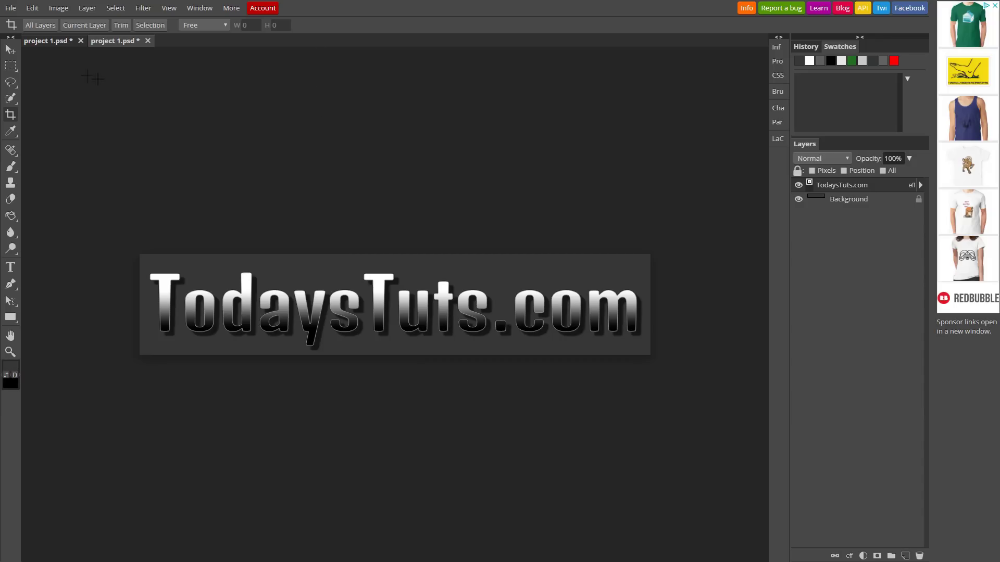
Browse the File > Export As > More formats list, then dismiss the menu
{"action": "left_click", "coordinate": [10, 8]}
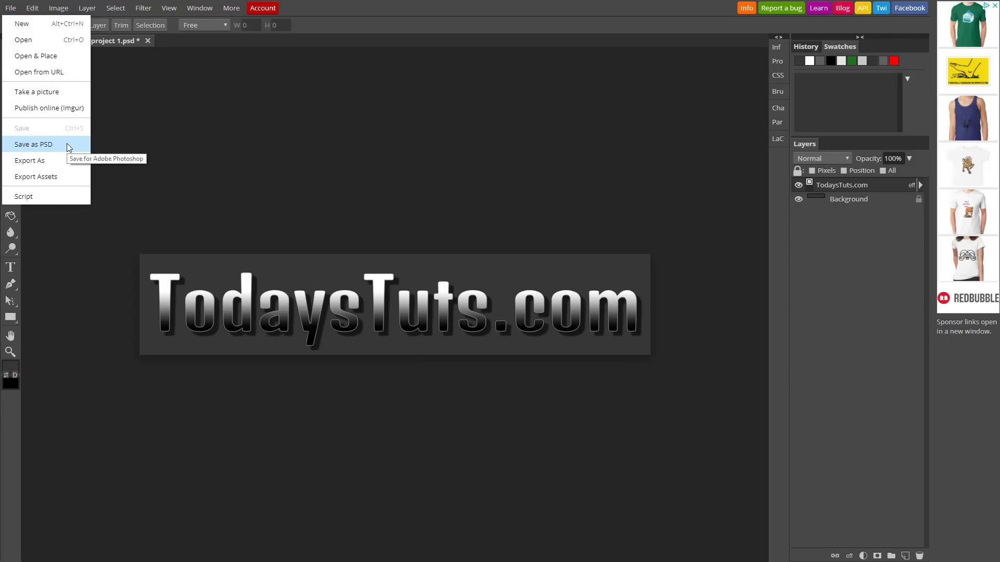
{"action": "mouse_move", "coordinate": [34, 164]}
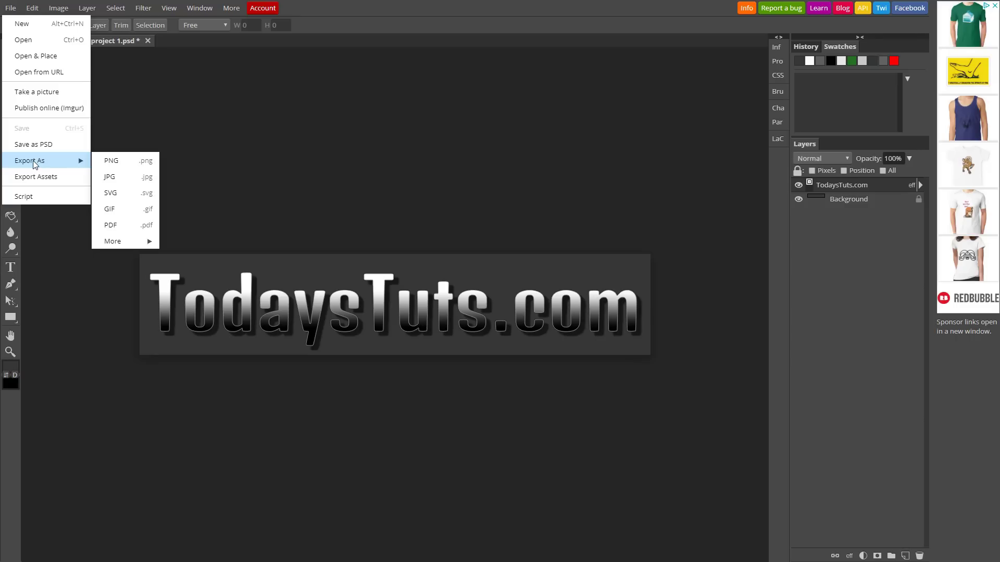
{"action": "mouse_move", "coordinate": [139, 242]}
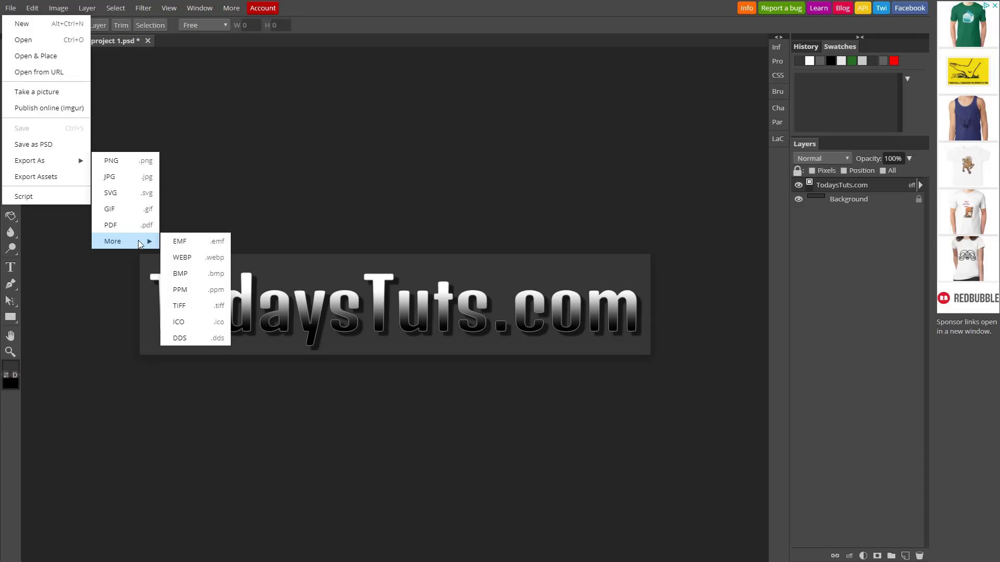
{"action": "left_click", "coordinate": [245, 157]}
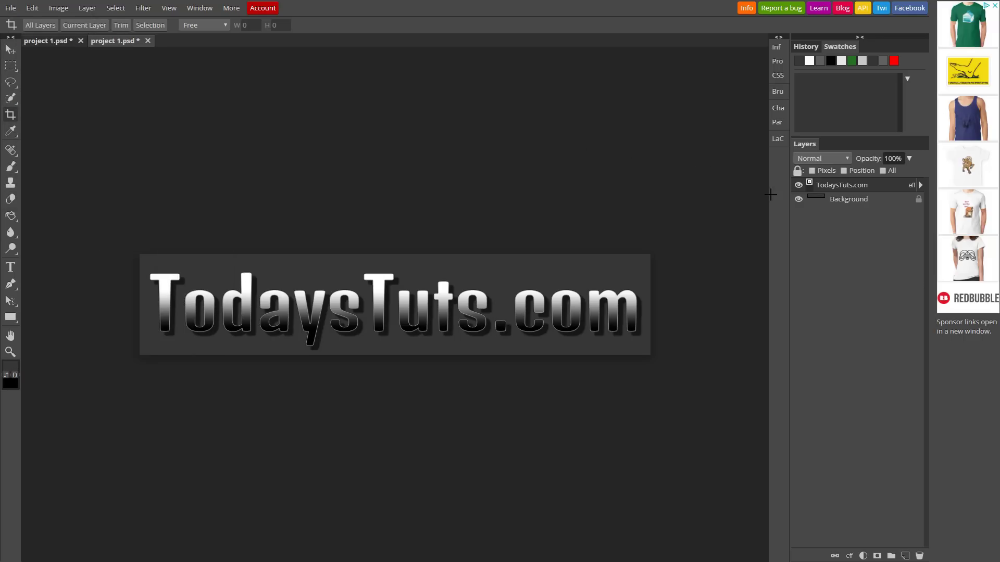
Hide and delete the Background layer so the text sits on transparency
{"action": "left_click", "coordinate": [798, 202]}
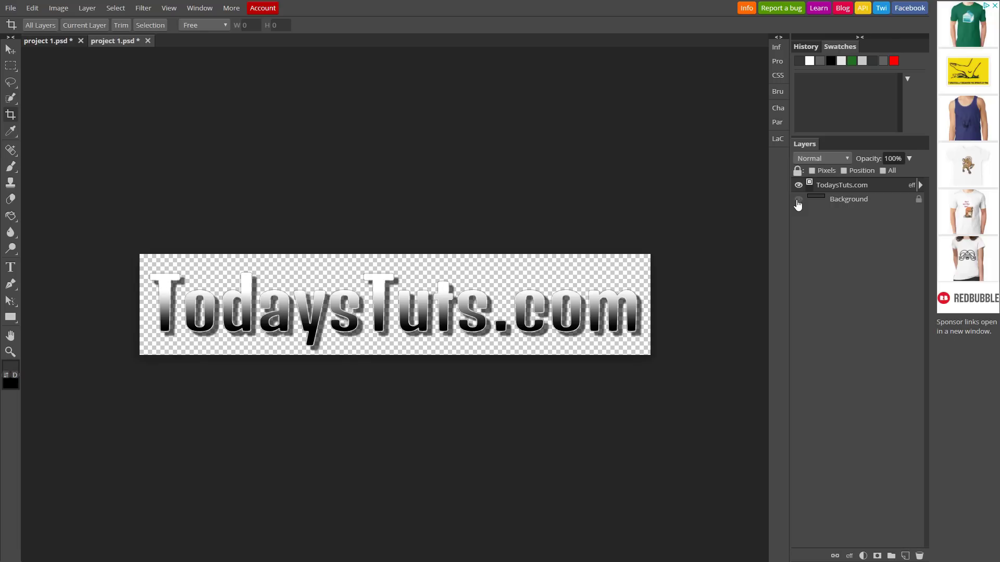
{"action": "left_click", "coordinate": [846, 202]}
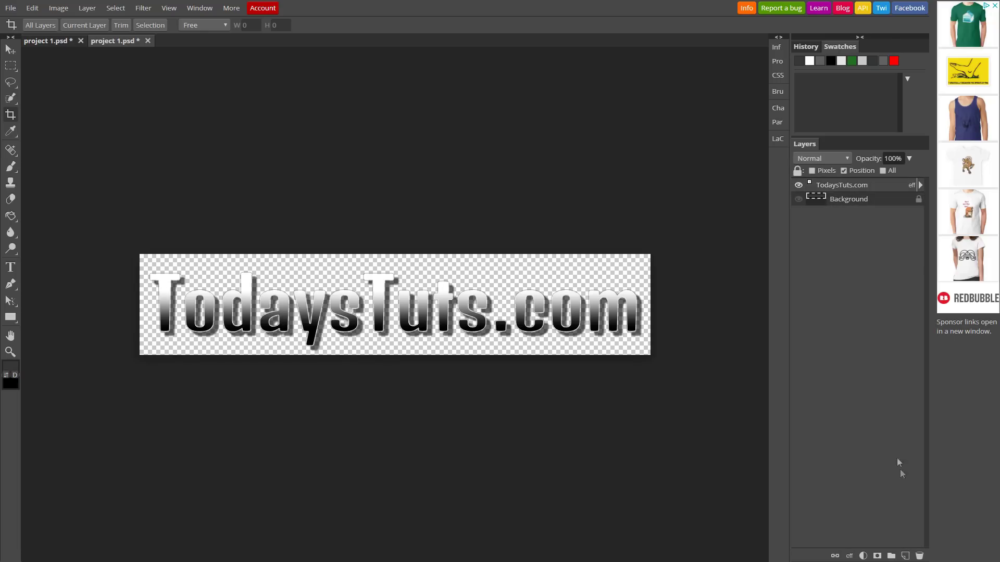
{"action": "left_click", "coordinate": [918, 555]}
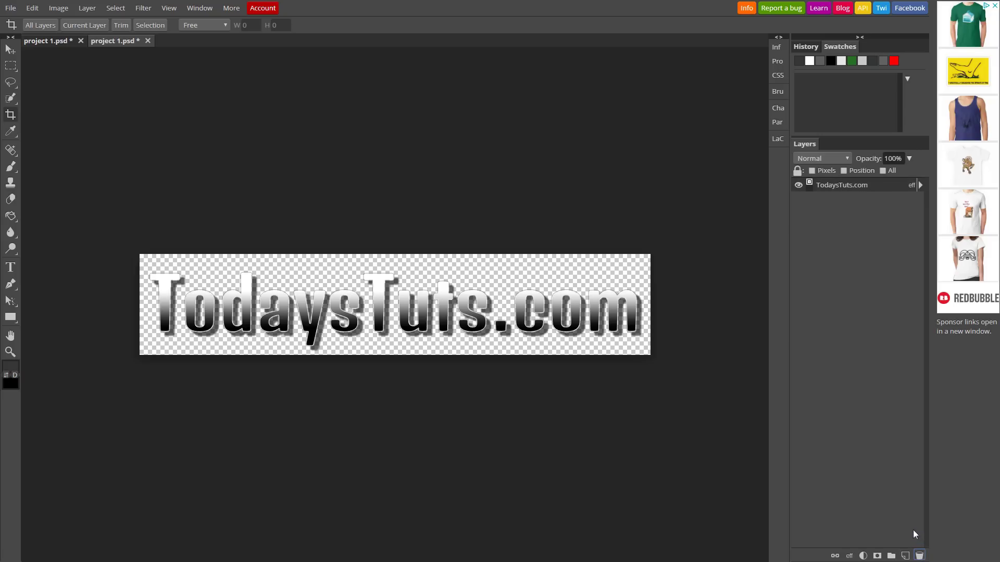
Export the image as PNG with adjusted quality and save it as project 1.png
{"action": "left_click", "coordinate": [12, 10]}
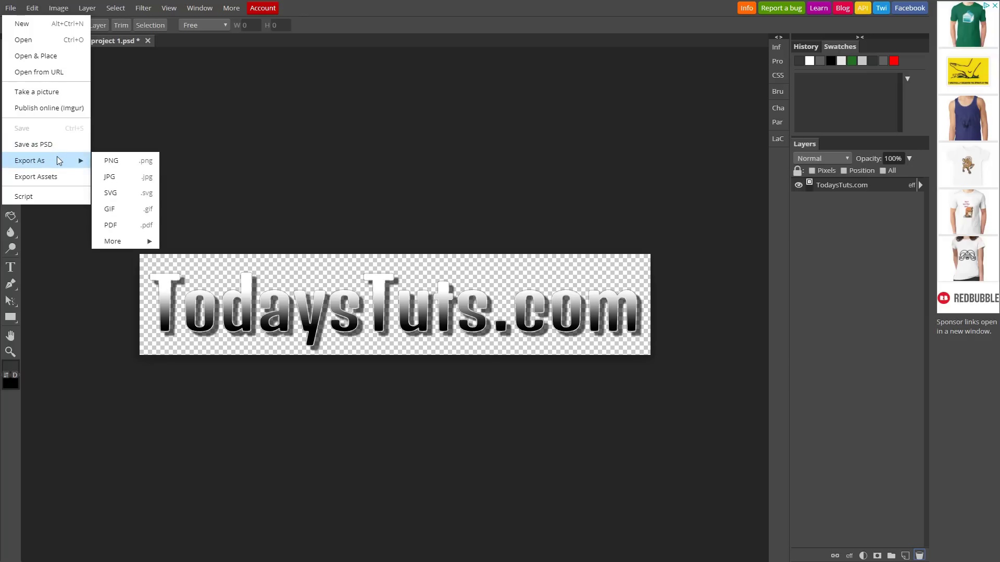
{"action": "left_click", "coordinate": [110, 163]}
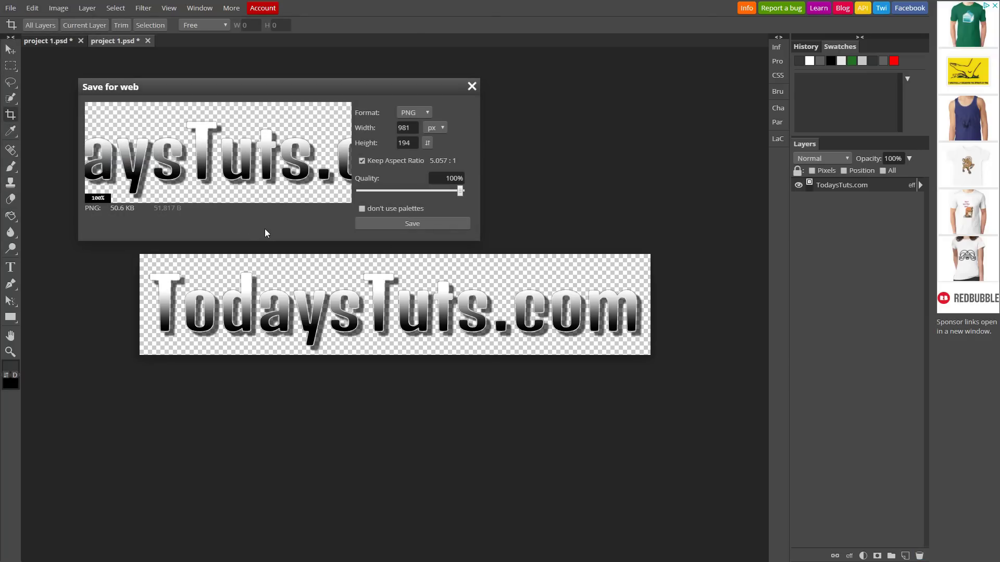
{"action": "left_click", "coordinate": [425, 116]}
{"action": "left_click", "coordinate": [433, 113]}
{"action": "scroll", "coordinate": [200, 155], "scroll_direction": "down", "scroll_amount": 2}
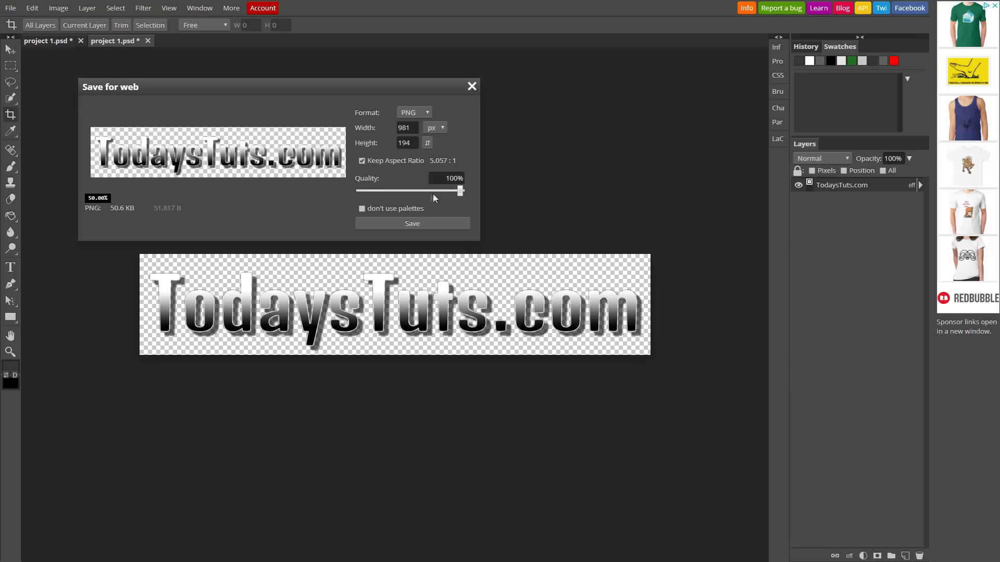
{"action": "left_click_drag", "start_coordinate": [460, 194], "coordinate": [410, 191]}
{"action": "left_click_drag", "start_coordinate": [410, 191], "coordinate": [467, 195]}
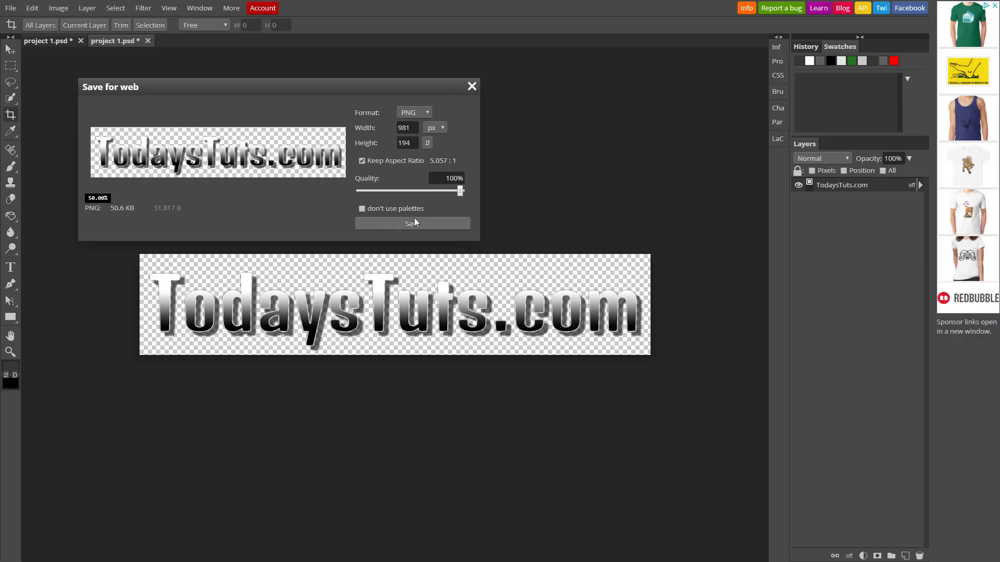
{"action": "left_click_drag", "start_coordinate": [465, 190], "coordinate": [423, 194]}
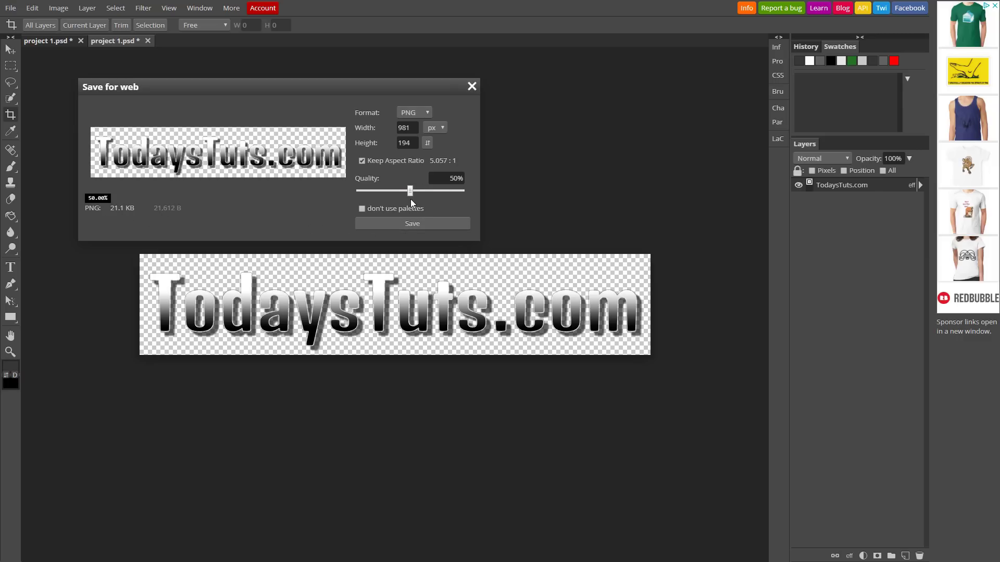
{"action": "left_click", "coordinate": [391, 222]}
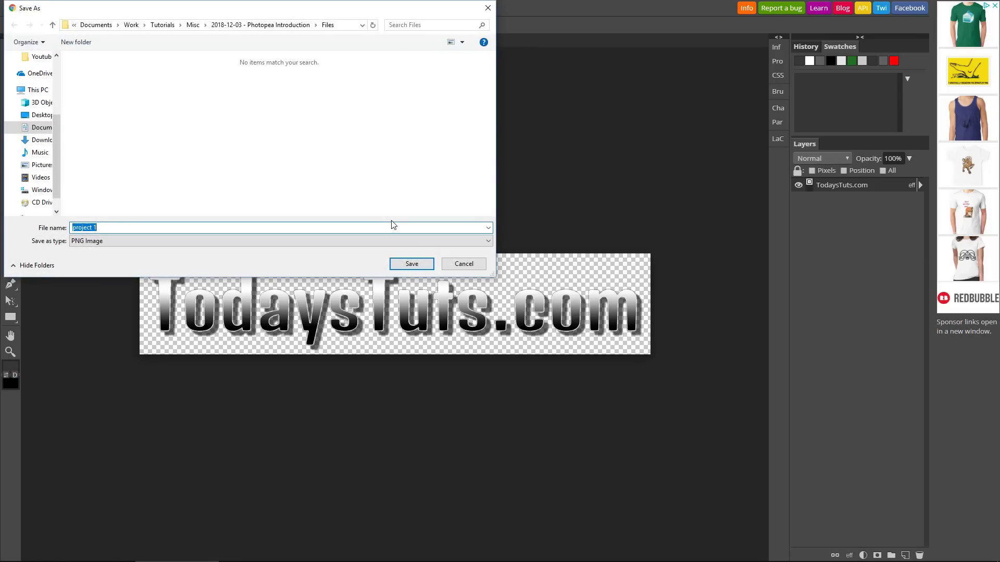
{"action": "left_click", "coordinate": [396, 264]}
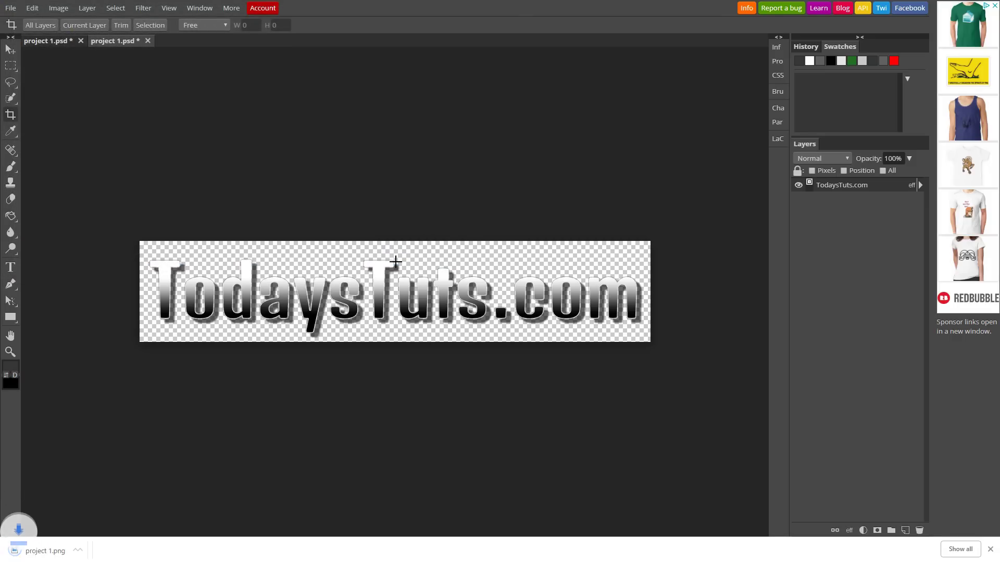